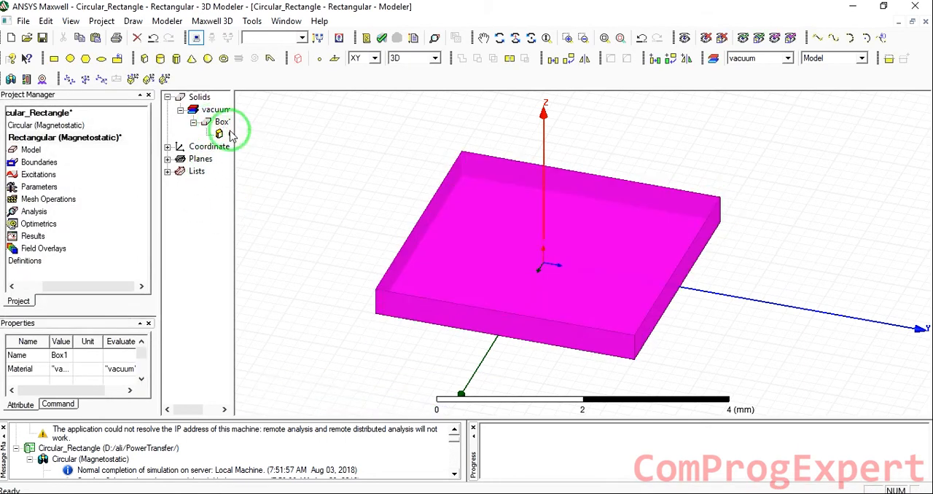
Set the first box's position to -Wf/2, -Wf/2, 0 and define the new variable Wf as 40 cm
{"action": "double_click", "coordinate": [220, 134]}
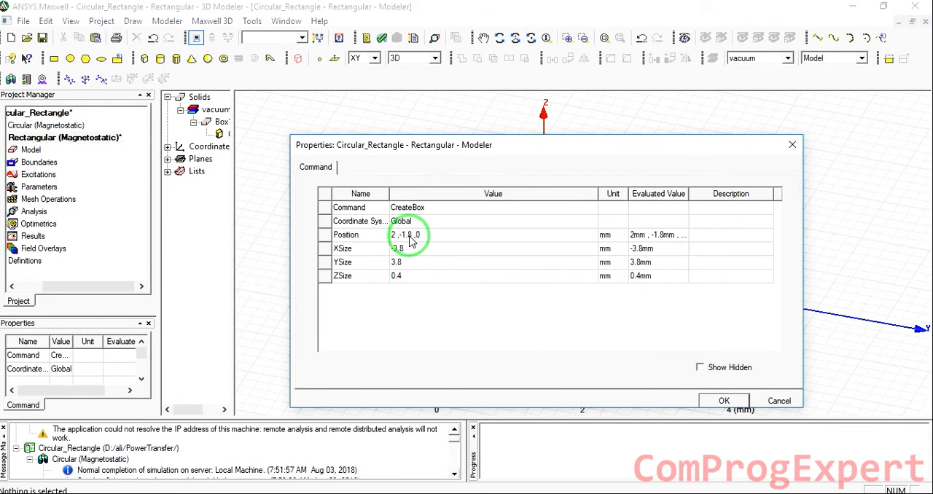
{"action": "mouse_move", "coordinate": [510, 146]}
{"action": "left_mouse_down"}
{"action": "mouse_move", "coordinate": [474, 484]}
{"action": "mouse_move", "coordinate": [512, 318]}
{"action": "mouse_move", "coordinate": [515, 346]}
{"action": "mouse_move", "coordinate": [498, 142]}
{"action": "left_mouse_up"}
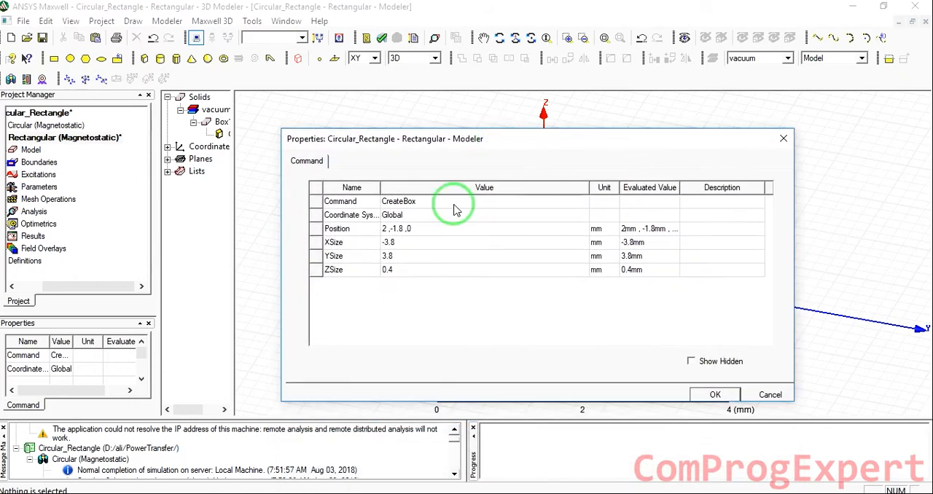
{"action": "left_click", "coordinate": [434, 229]}
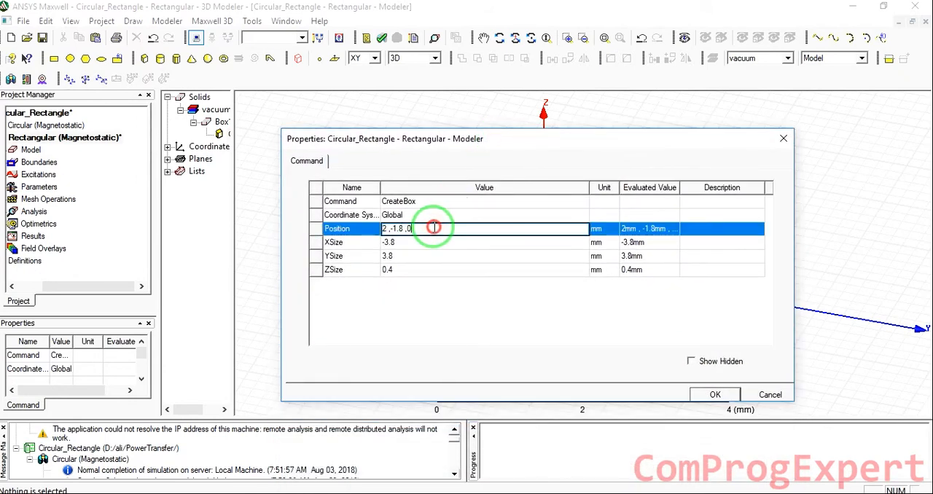
{"action": "key", "text": "BackSpace"}
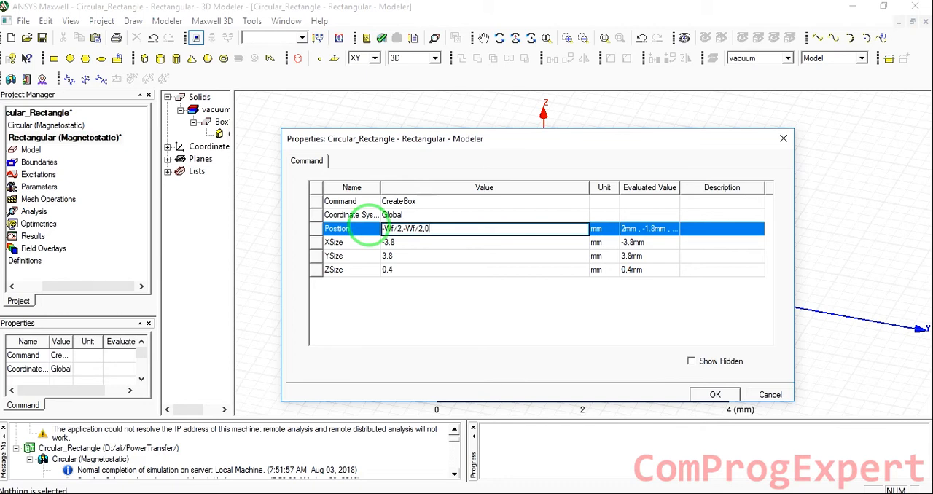
{"action": "left_click", "coordinate": [370, 229]}
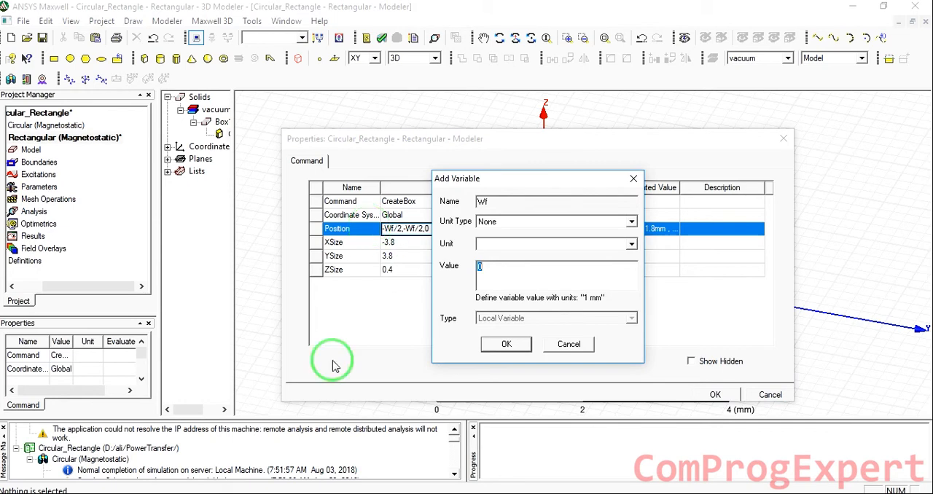
{"action": "left_click", "coordinate": [288, 493]}
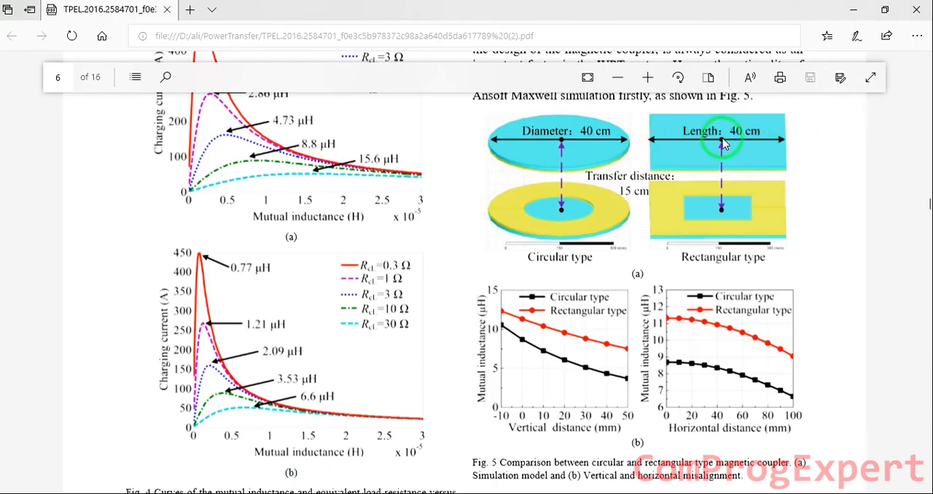
{"action": "left_click", "coordinate": [570, 493]}
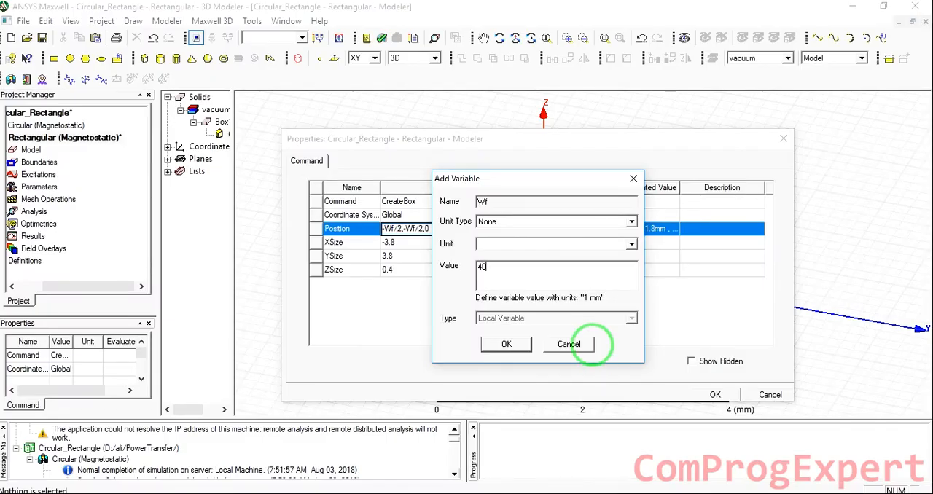
{"action": "left_click", "coordinate": [592, 347]}
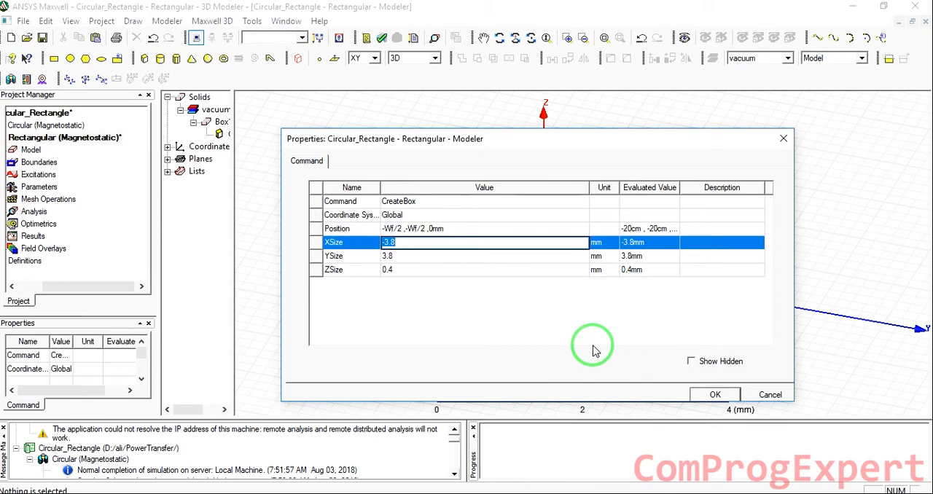
Set the first box's XSize and YSize to Wf and its ZSize to a new variable Hf of 2 cm
{"action": "type", "text": "Wf"}
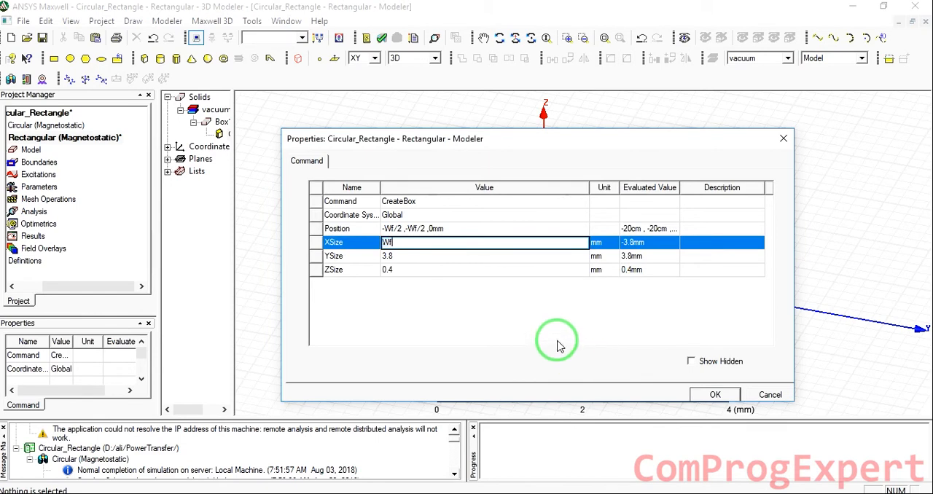
{"action": "left_click", "coordinate": [411, 256]}
{"action": "type", "text": "Wf"}
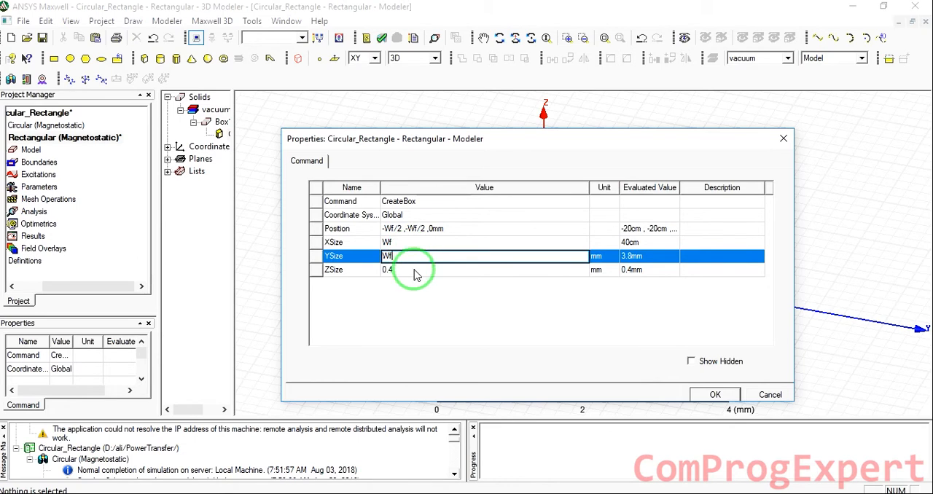
{"action": "left_click", "coordinate": [415, 270]}
{"action": "type", "text": "H"}
{"action": "key", "text": "Return"}
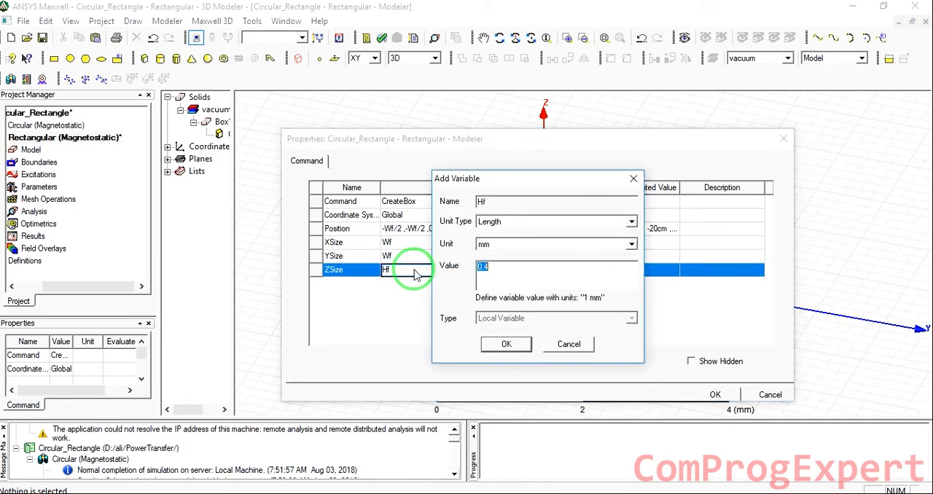
{"action": "type", "text": "2cm"}
{"action": "key", "text": "Return"}
{"action": "key", "text": "Return"}
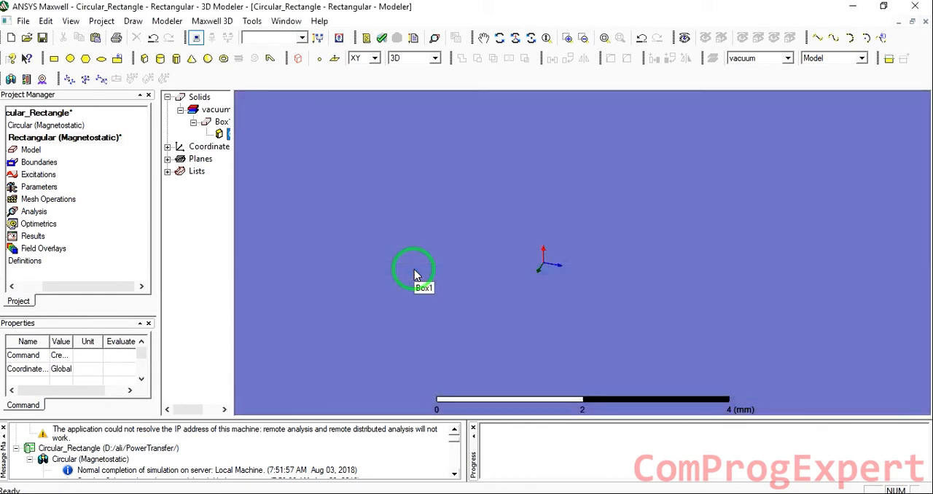
Draw a second box about 400 × 450 × 130 mm on top of the plate, starting from its upper corner at 200, -200, 20
{"action": "left_click", "coordinate": [604, 38]}
{"action": "scroll", "coordinate": [625, 199], "scroll_direction": "down", "scroll_amount": 3}
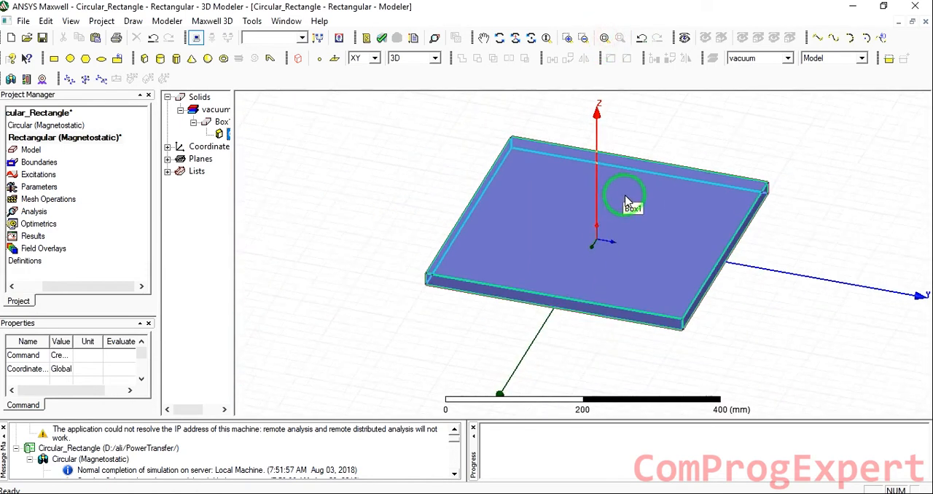
{"action": "left_click_drag", "start_coordinate": [698, 142], "coordinate": [704, 121], "text": "alt"}
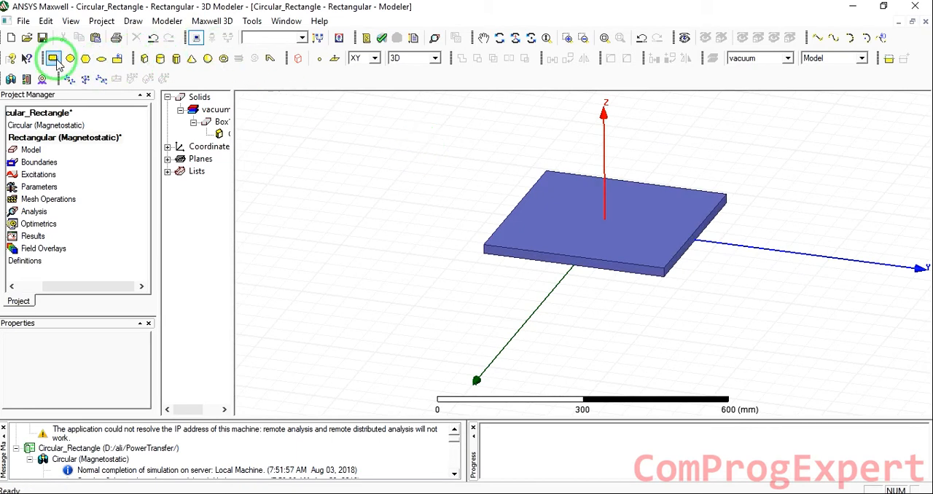
{"action": "left_click", "coordinate": [144, 58]}
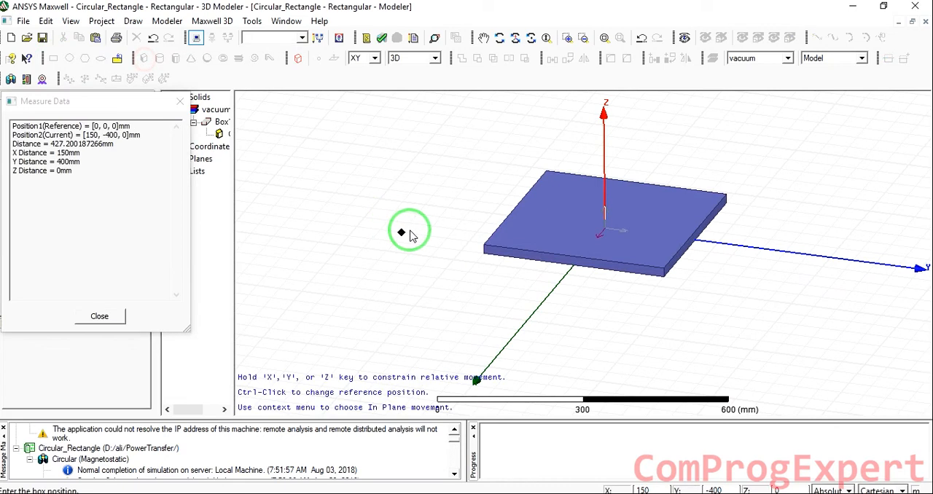
{"action": "left_click", "coordinate": [484, 248]}
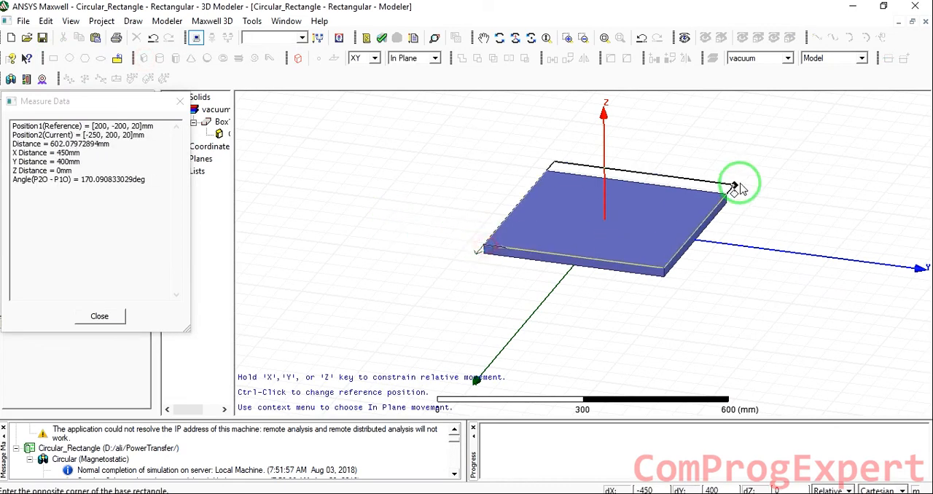
{"action": "left_click", "coordinate": [747, 204]}
{"action": "left_click", "coordinate": [736, 150]}
{"action": "left_click", "coordinate": [386, 223]}
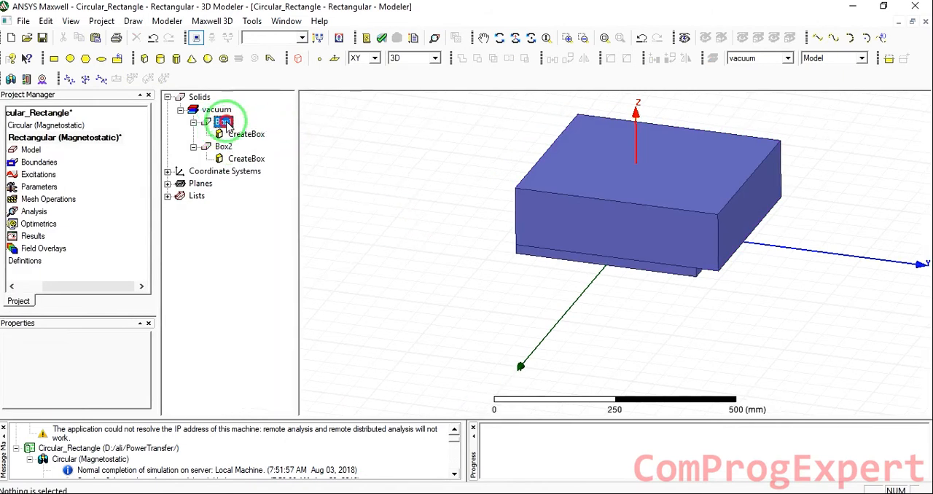
Rename the lower plate Box1 as Core1
{"action": "left_click", "coordinate": [223, 122]}
{"action": "left_click", "coordinate": [65, 357]}
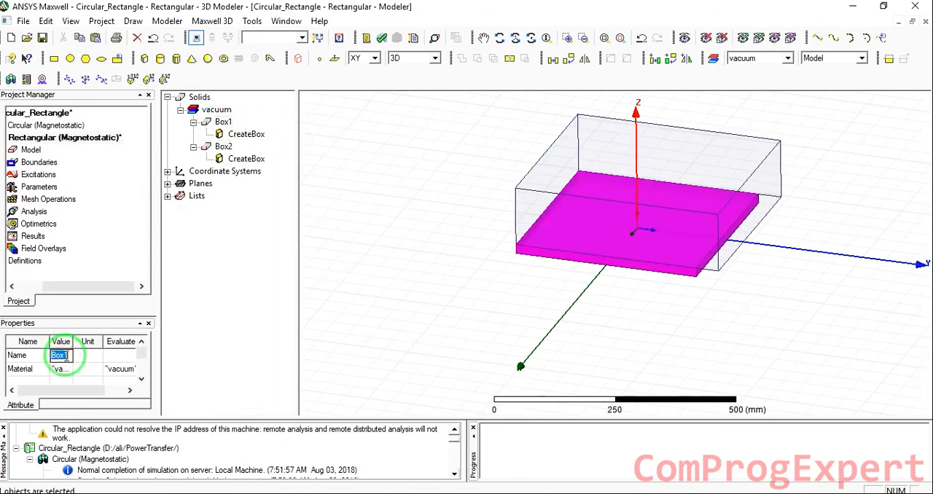
{"action": "type", "text": "Cor"}
{"action": "key", "text": "Return"}
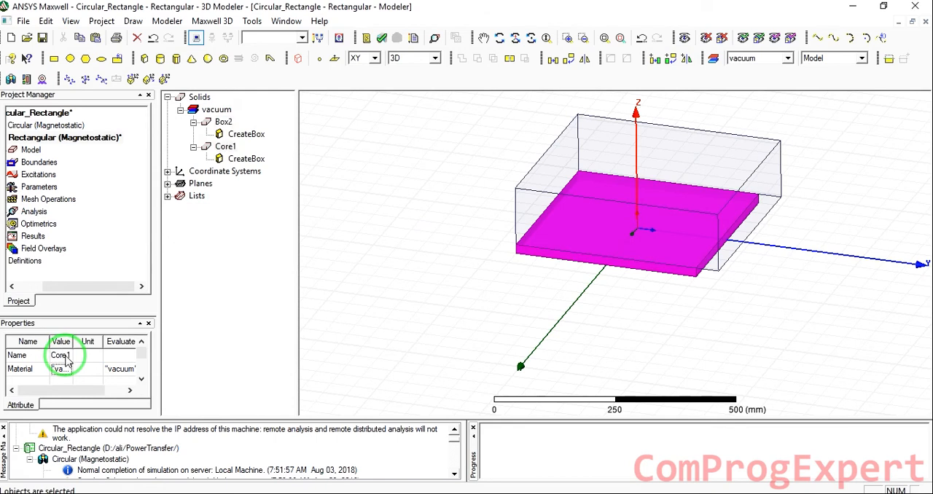
Set the position of Box2 to -Wf/2, -Wf/2, Hf
{"action": "left_click", "coordinate": [224, 122]}
{"action": "double_click", "coordinate": [243, 134]}
{"action": "left_click", "coordinate": [438, 230]}
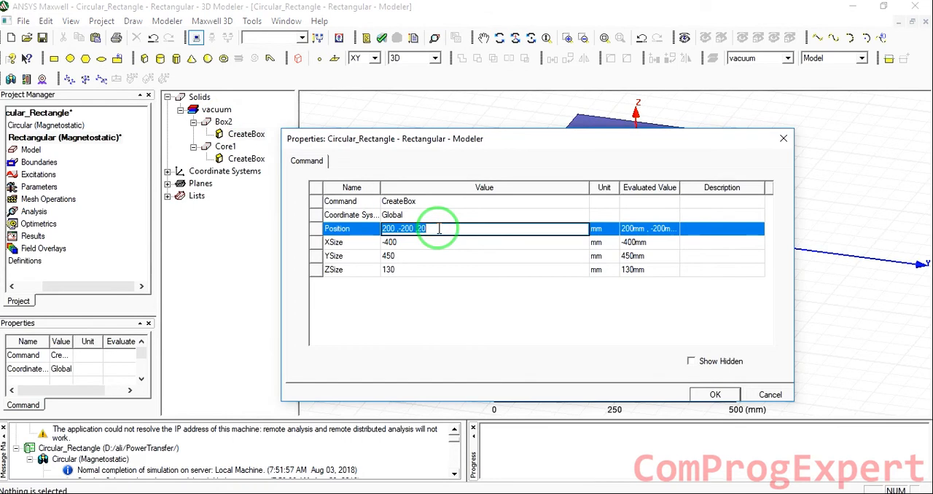
{"action": "key", "text": "BackSpace"}
{"action": "type", "text": "-Wf/2,-Wf/2,"}
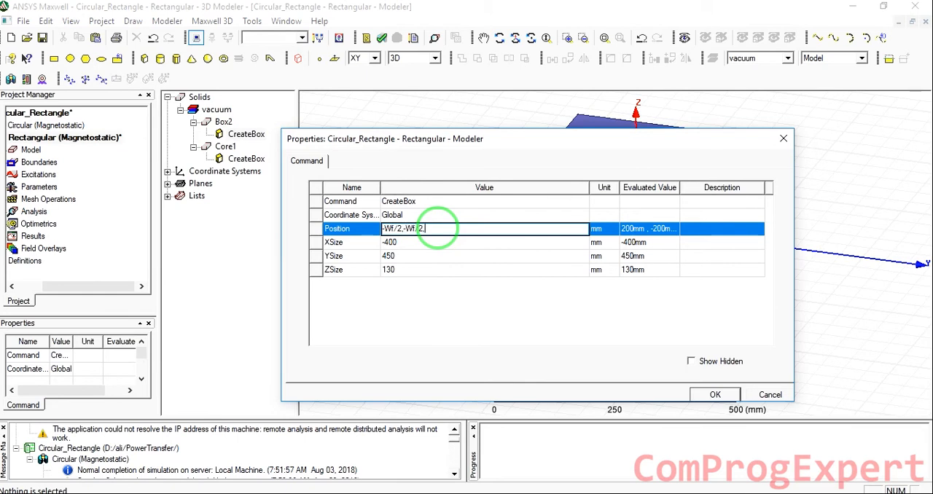
{"action": "type", "text": "Hf"}
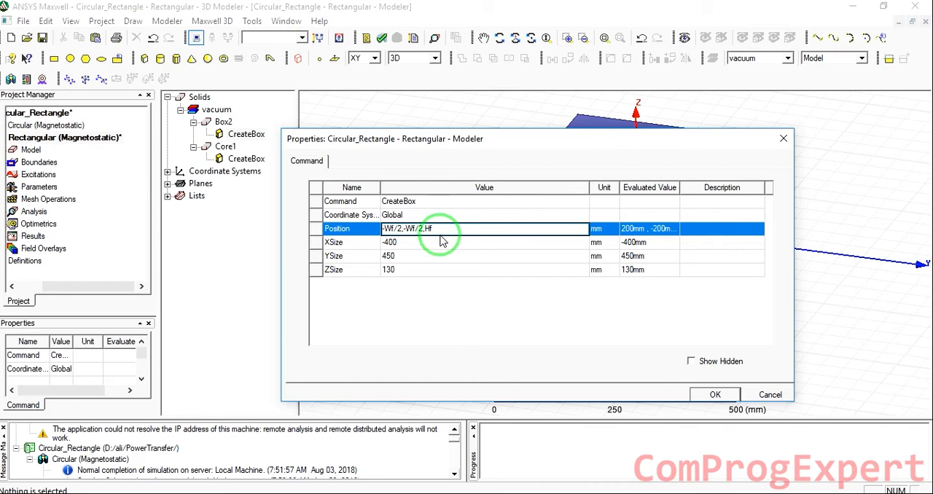
Set Box2's XSize and YSize to Wf and its ZSize to a new variable Hc defined as 1 cm
{"action": "left_click", "coordinate": [413, 245]}
{"action": "type", "text": "Wf"}
{"action": "left_click", "coordinate": [406, 256]}
{"action": "type", "text": "Wf"}
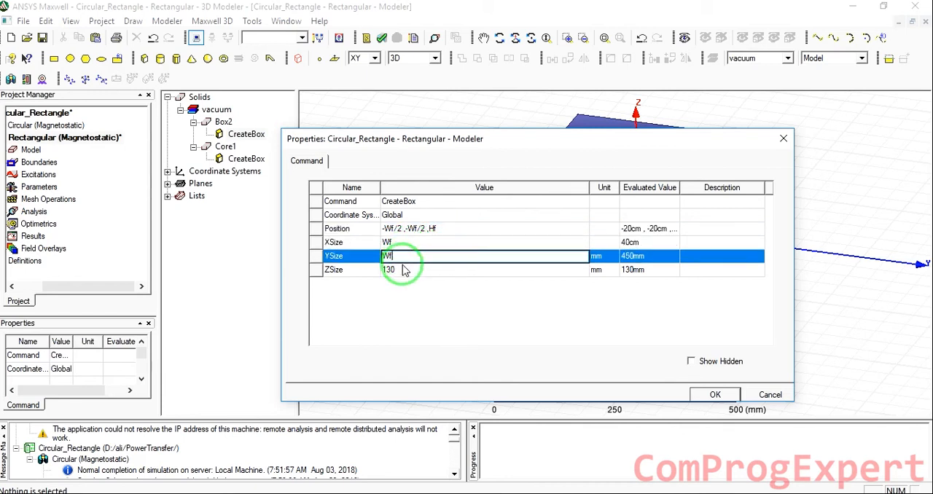
{"action": "left_click", "coordinate": [400, 271]}
{"action": "type", "text": "Hc"}
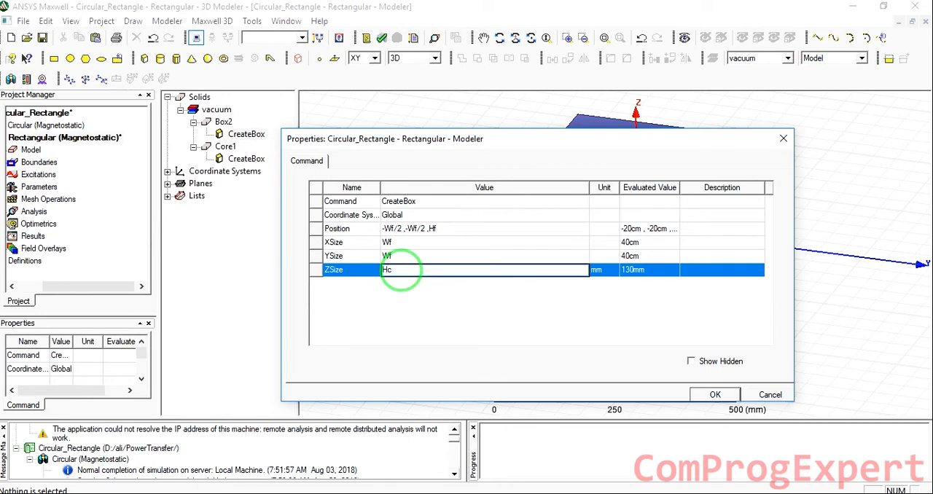
{"action": "key", "text": "Return"}
{"action": "type", "text": "1c"}
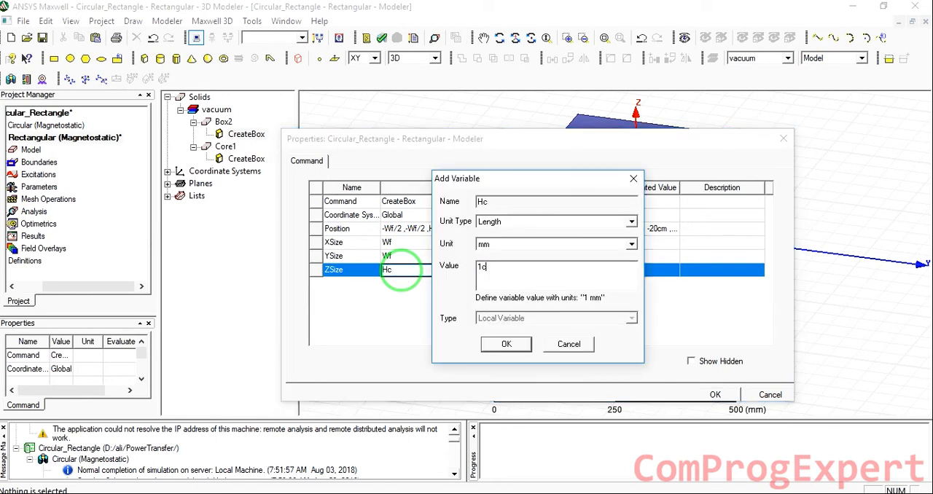
{"action": "type", "text": "m"}
{"action": "key", "text": "Return"}
{"action": "left_click", "coordinate": [715, 394]}
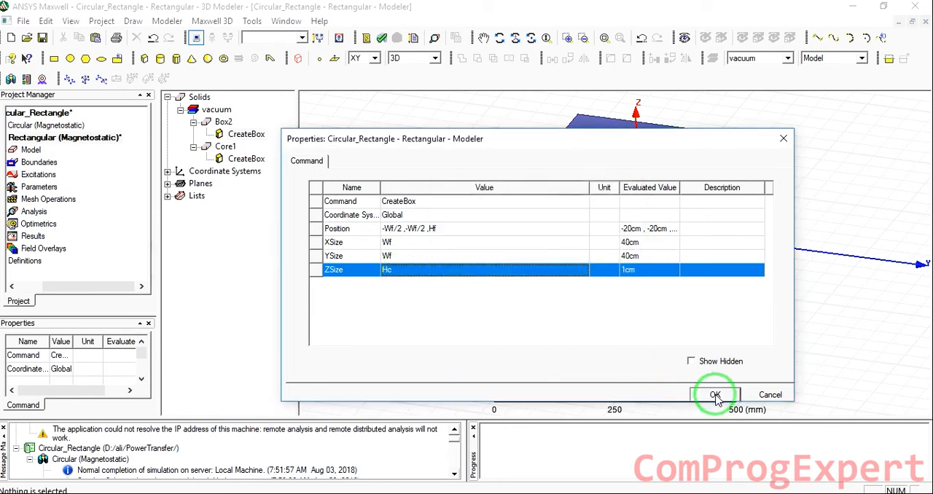
{"action": "left_click", "coordinate": [720, 332]}
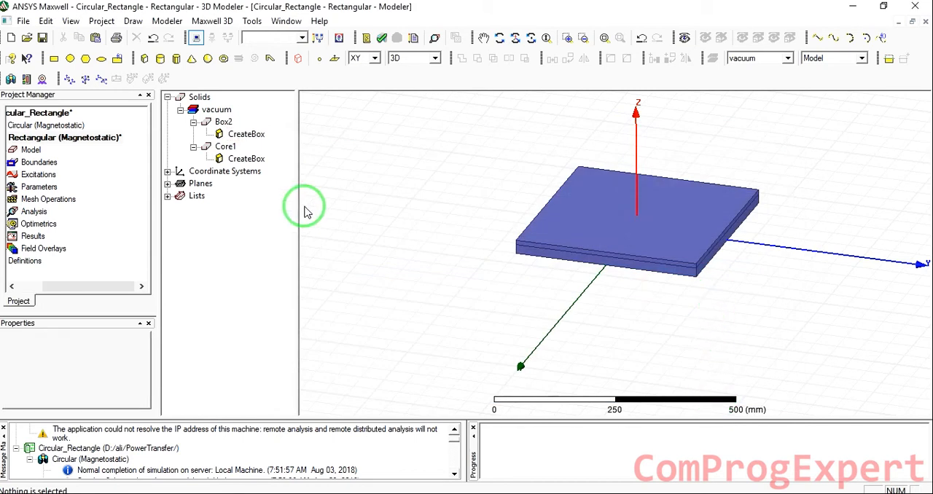
Draw a third box about 50 × 200 × 50 mm within the plates, starting at 100, -100, 0
{"action": "left_click", "coordinate": [145, 62]}
{"action": "left_click", "coordinate": [578, 239]}
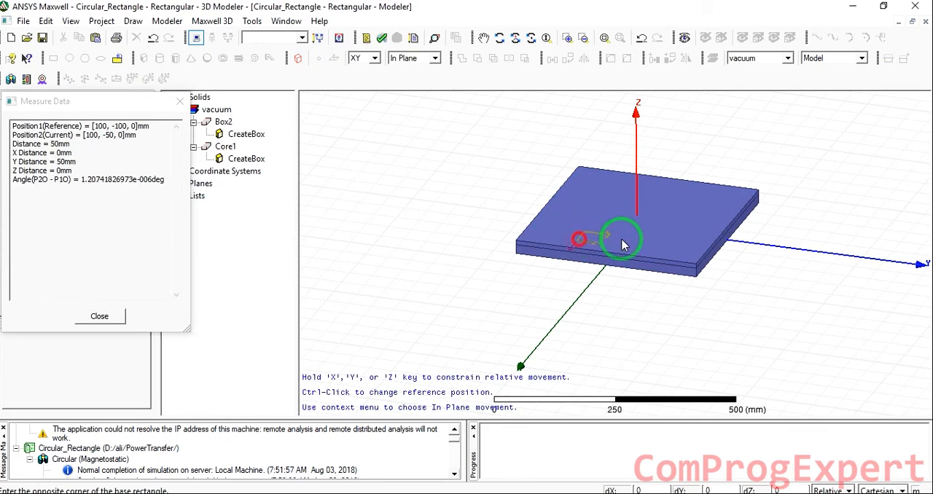
{"action": "left_click", "coordinate": [665, 246]}
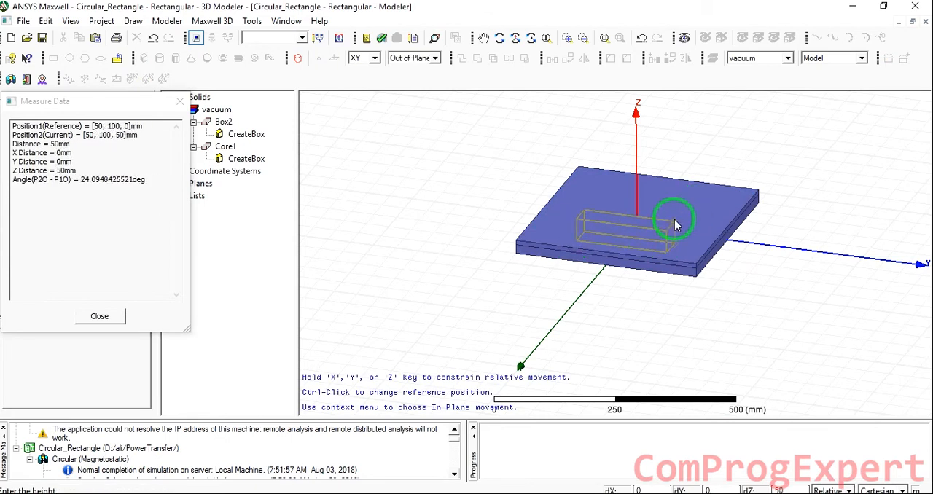
{"action": "left_click", "coordinate": [675, 225]}
{"action": "left_click", "coordinate": [443, 211]}
Set Box3's position to -wf/2+wc, -wf/2+wc, hf, defining the new variable wc as 10 cm
{"action": "left_click", "coordinate": [238, 136]}
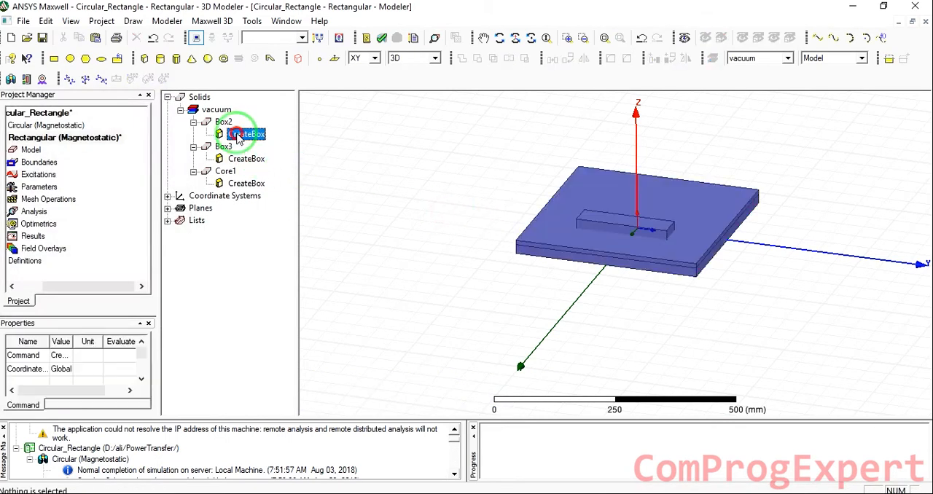
{"action": "left_click", "coordinate": [223, 122]}
{"action": "left_click", "coordinate": [224, 147]}
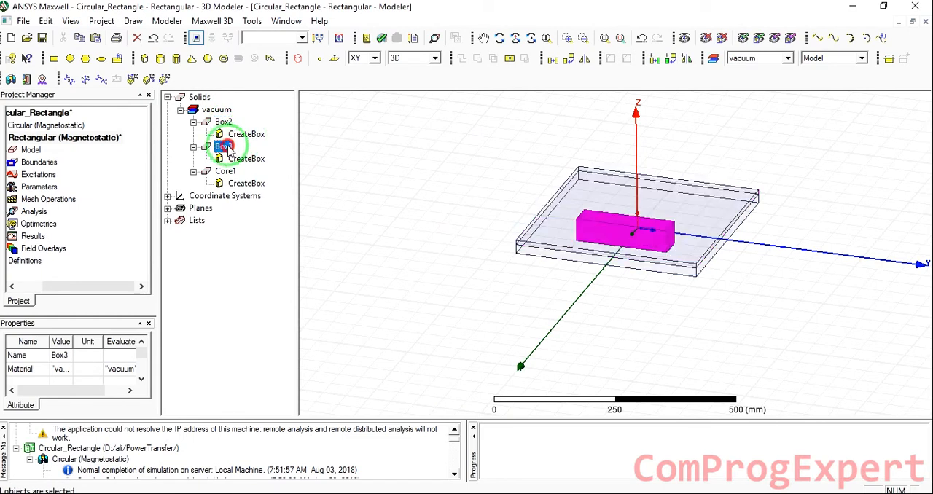
{"action": "double_click", "coordinate": [237, 158]}
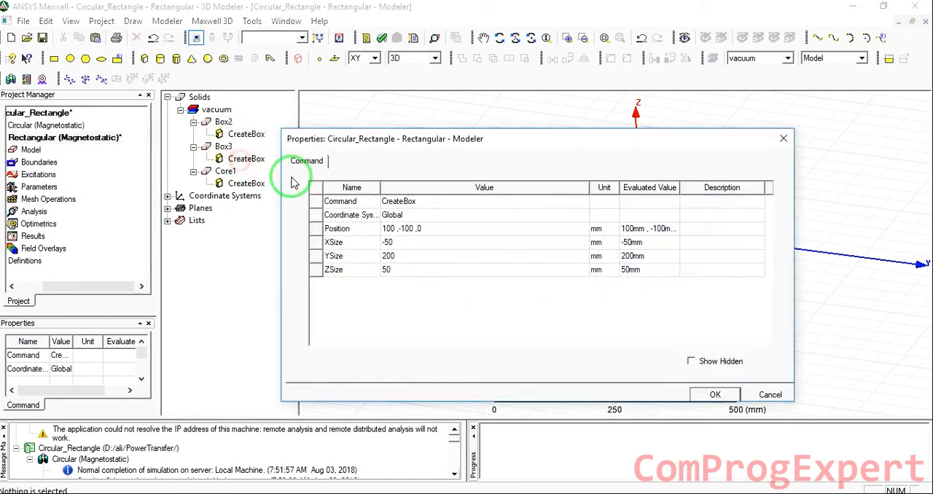
{"action": "left_click", "coordinate": [425, 230]}
{"action": "key", "text": "BackSpace"}
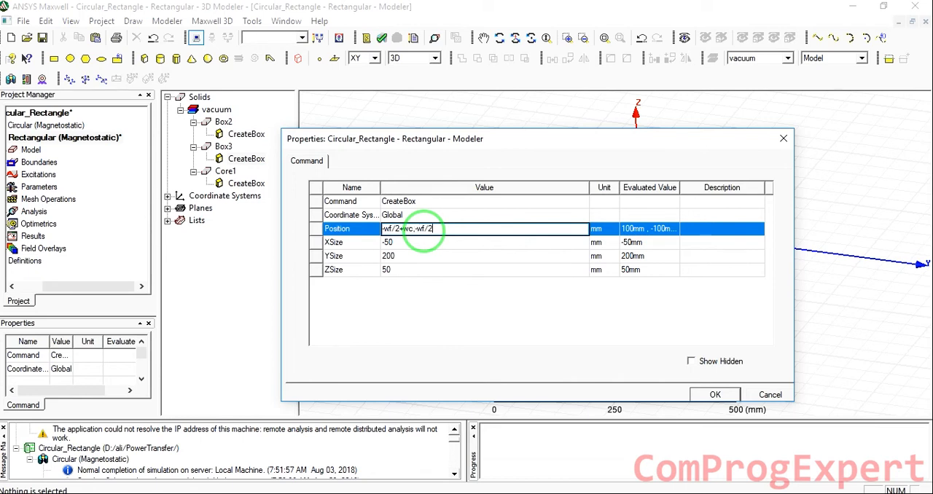
{"action": "type", "text": "wc,hf"}
{"action": "left_click", "coordinate": [404, 248]}
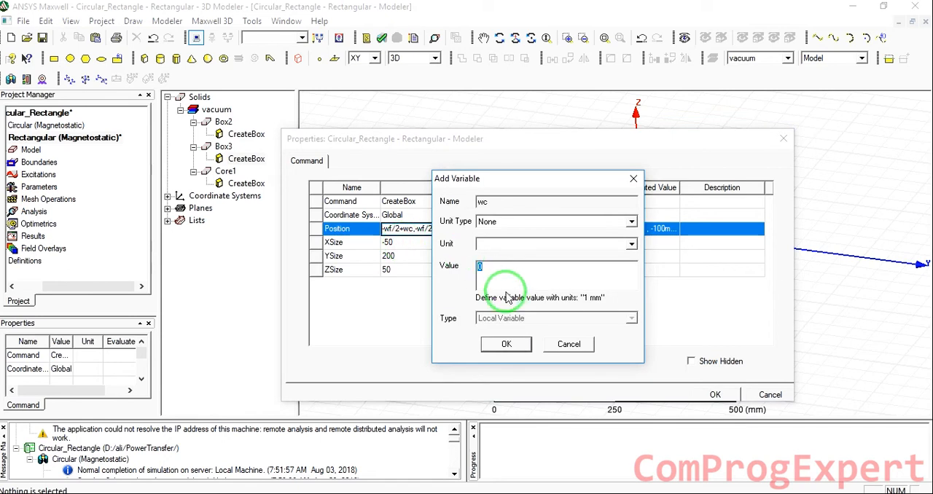
{"action": "type", "text": "10cm"}
{"action": "key", "text": "Return"}
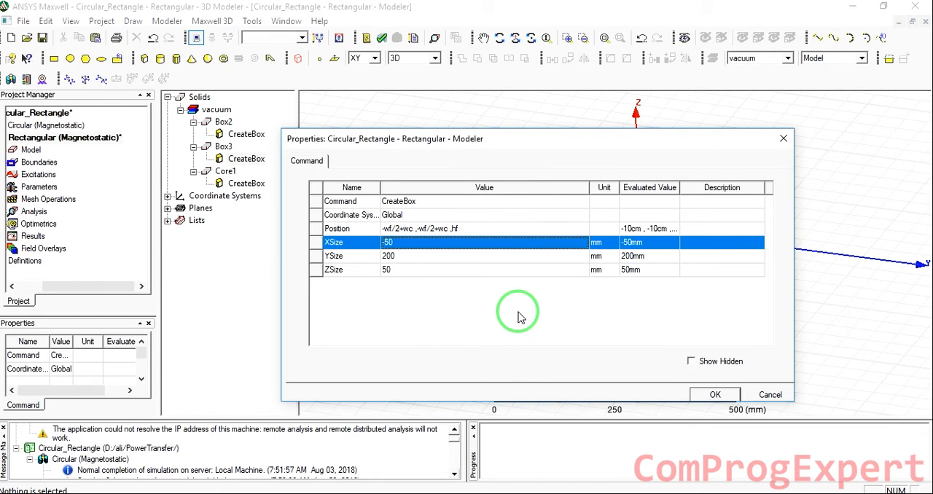
Set Box3's XSize and YSize to wf-2*wc and its ZSize to hc, and save the project
{"action": "type", "text": "wf-2*wc"}
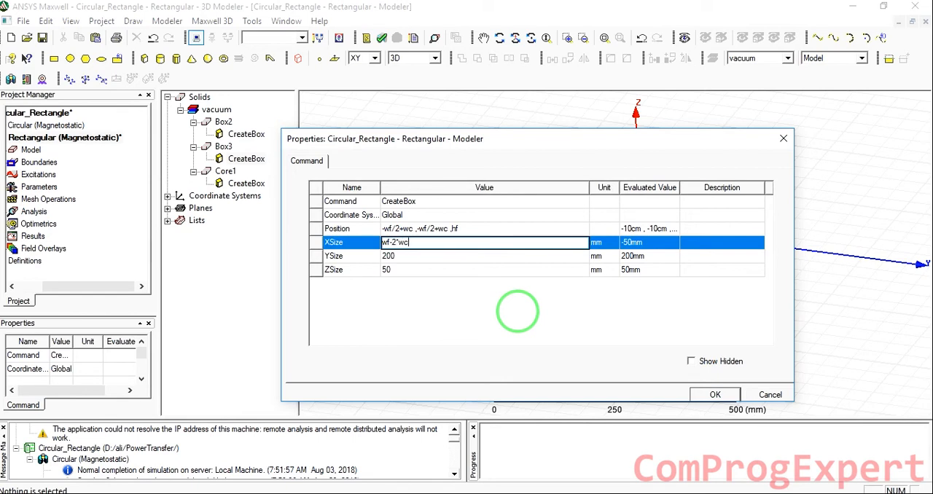
{"action": "left_click_drag", "start_coordinate": [421, 244], "coordinate": [333, 250]}
{"action": "key", "text": "ctrl+c"}
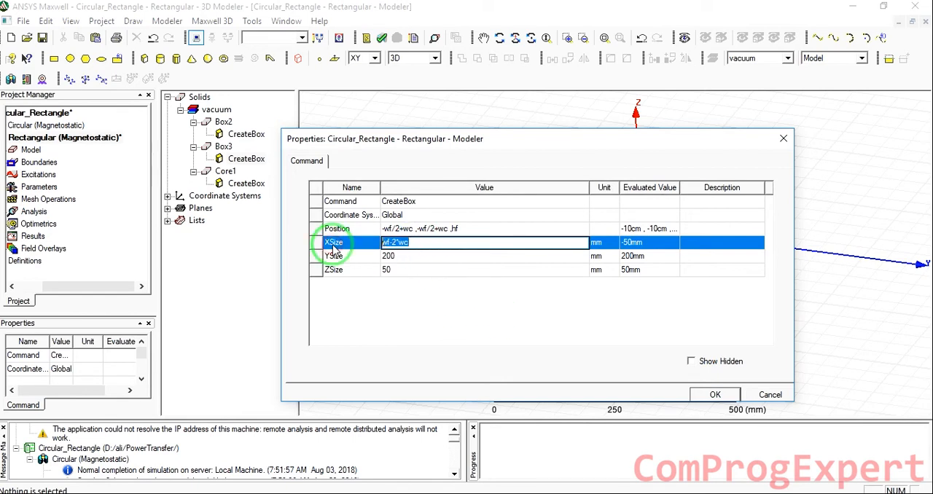
{"action": "key", "text": "Tab"}
{"action": "key", "text": "ctrl+v"}
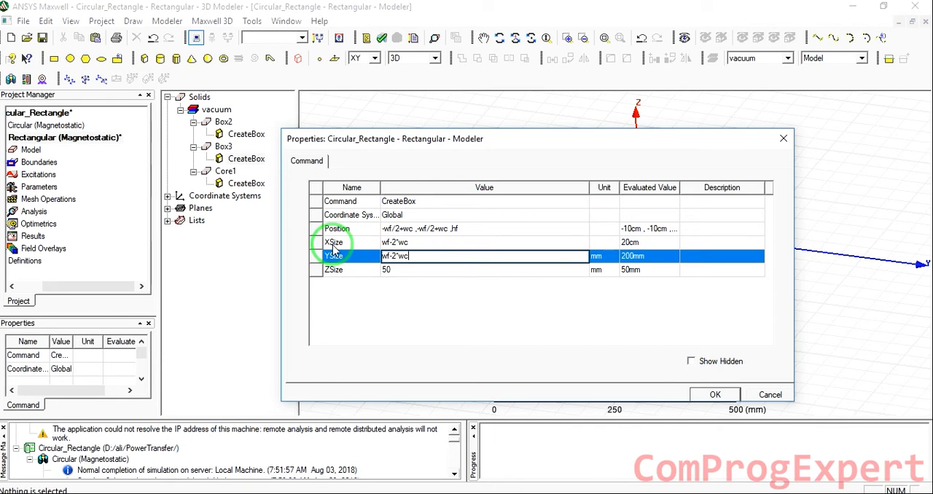
{"action": "key", "text": "Tab"}
{"action": "type", "text": "hc"}
{"action": "key", "text": "Tab"}
{"action": "left_click", "coordinate": [715, 395]}
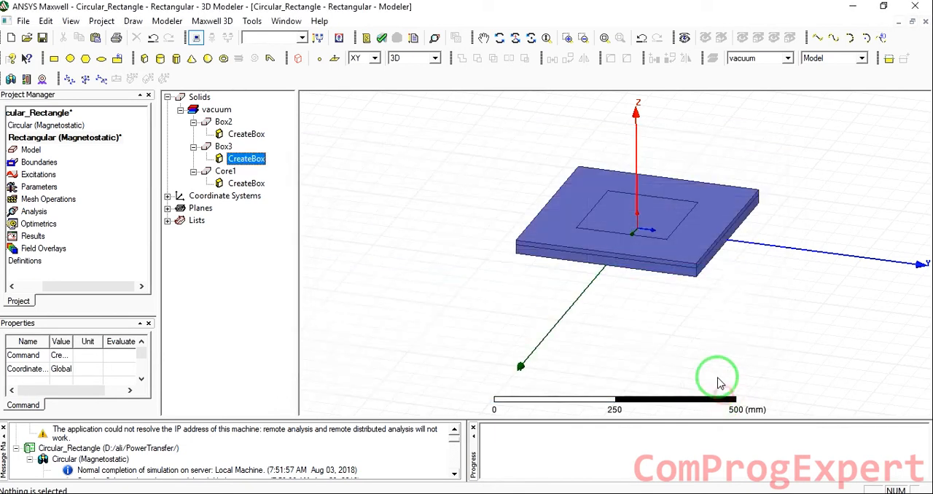
{"action": "left_click", "coordinate": [43, 38]}
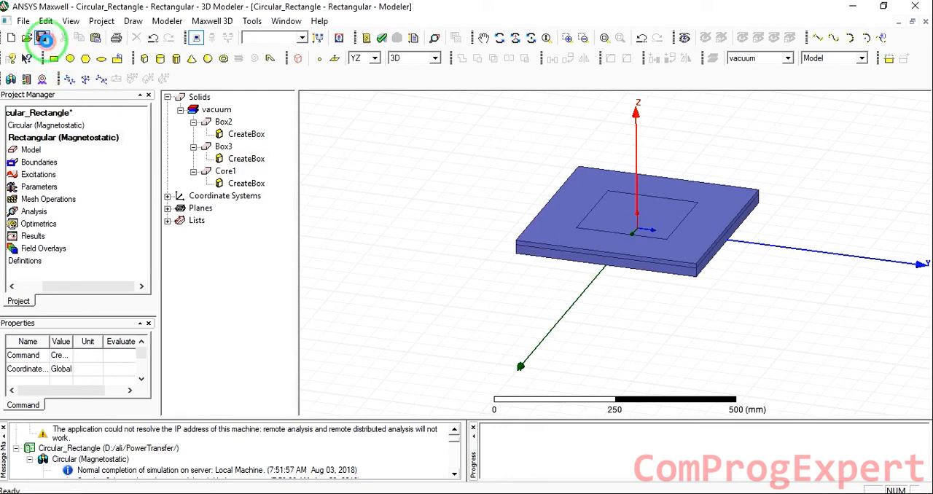
Subtract Box3 from Box2 to cut a square opening through the upper plate
{"action": "left_click", "coordinate": [223, 123]}
{"action": "left_click", "coordinate": [223, 146]}
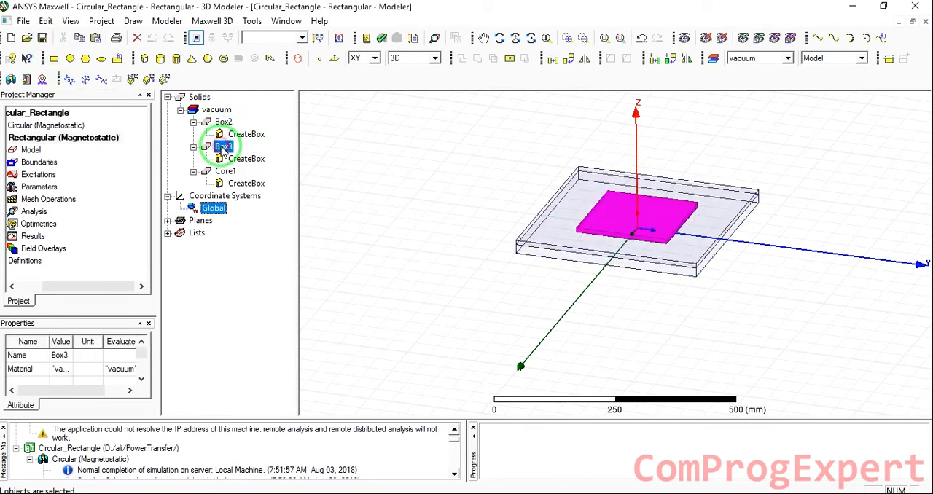
{"action": "left_click", "coordinate": [223, 122]}
{"action": "left_click", "coordinate": [224, 148], "text": "ctrl"}
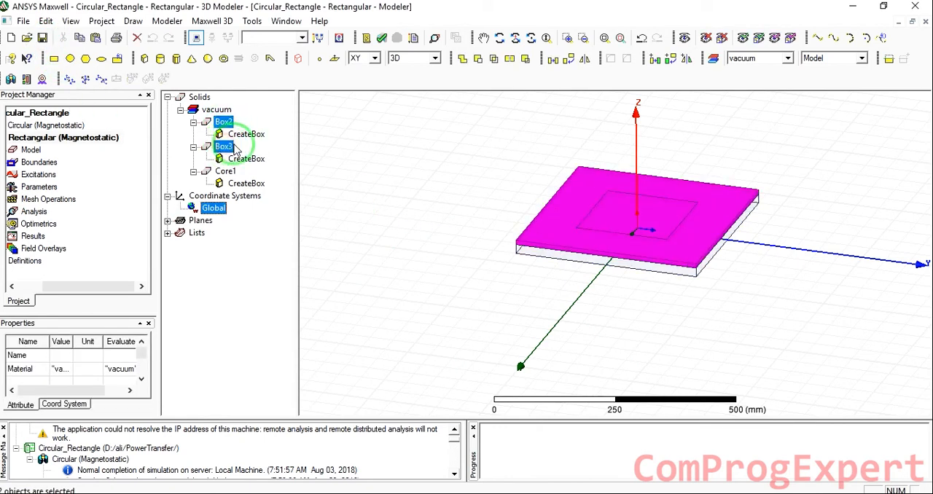
{"action": "left_click", "coordinate": [477, 58]}
{"action": "left_click", "coordinate": [426, 314]}
{"action": "left_click", "coordinate": [427, 275]}
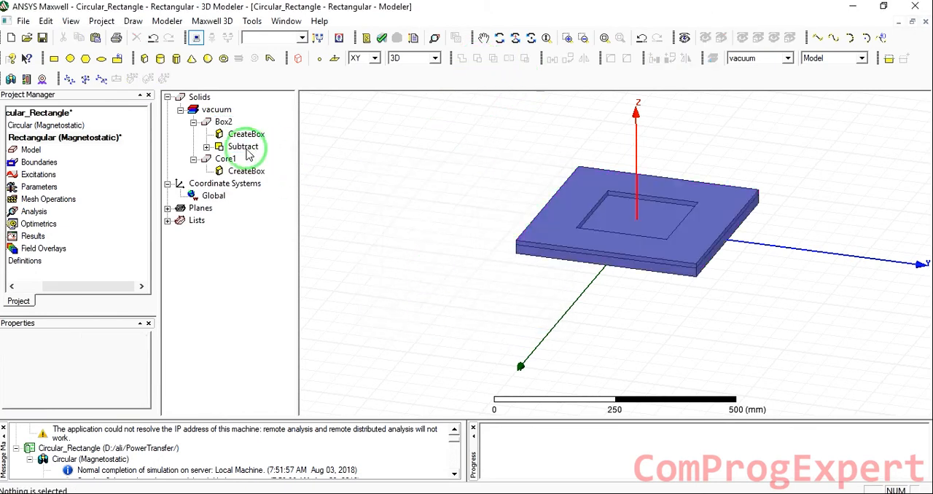
Rename the upper ring-shaped body Box2 as Coil1
{"action": "left_click", "coordinate": [222, 121]}
{"action": "left_click", "coordinate": [60, 355]}
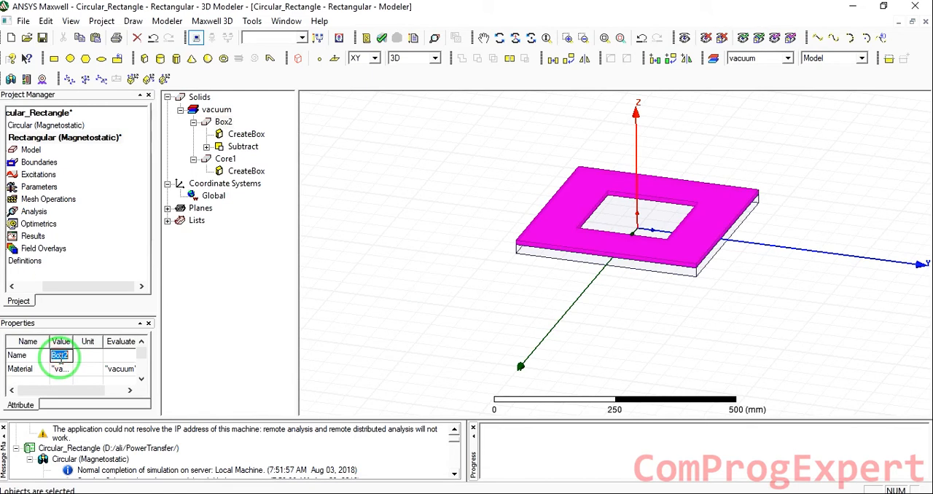
{"action": "type", "text": "CO"}
{"action": "key", "text": "BackSpace"}
{"action": "key", "text": "BackSpace"}
{"action": "key", "text": "BackSpace"}
{"action": "left_click", "coordinate": [61, 365]}
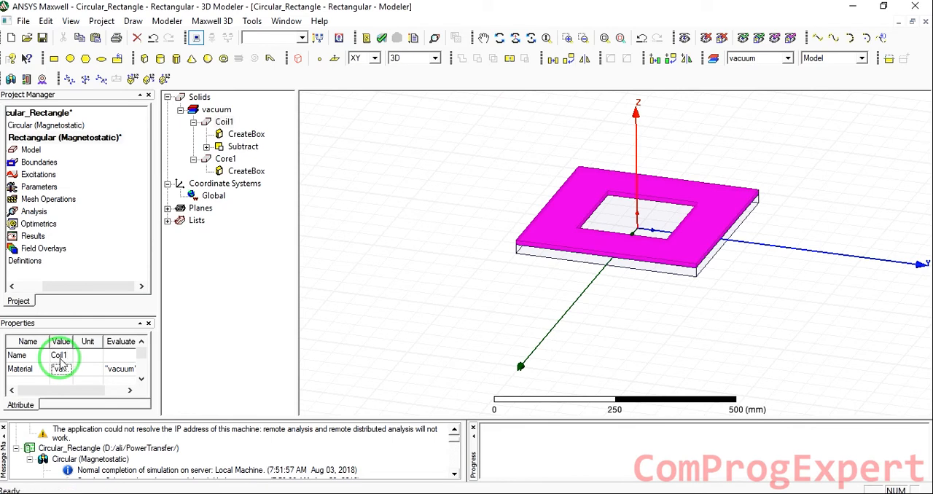
{"action": "left_click", "coordinate": [398, 321]}
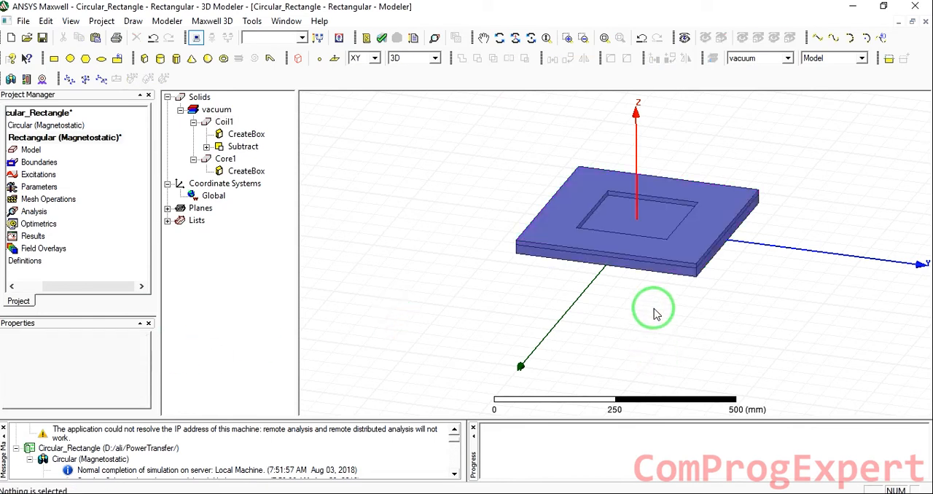
Assign copper as Coil1's material and set its display colour to orange
{"action": "left_click_drag", "start_coordinate": [113, 291], "coordinate": [81, 286]}
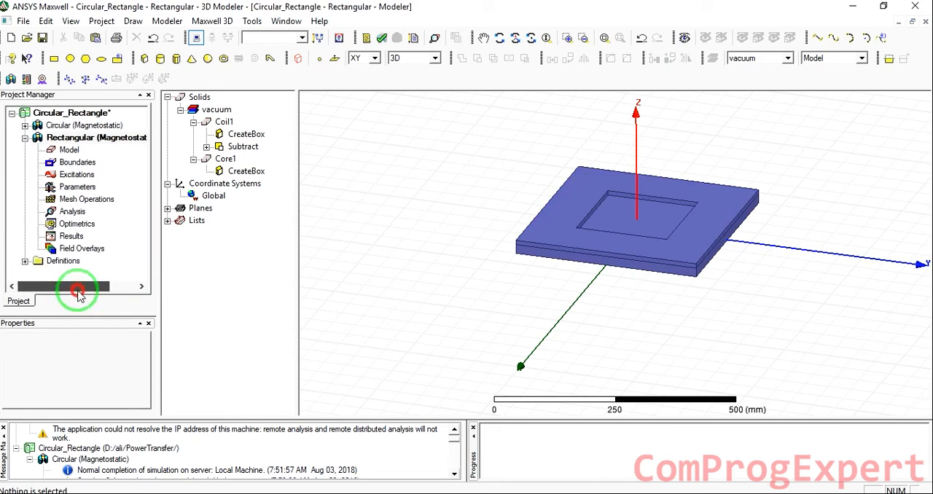
{"action": "left_click", "coordinate": [523, 232]}
{"action": "left_click", "coordinate": [61, 369]}
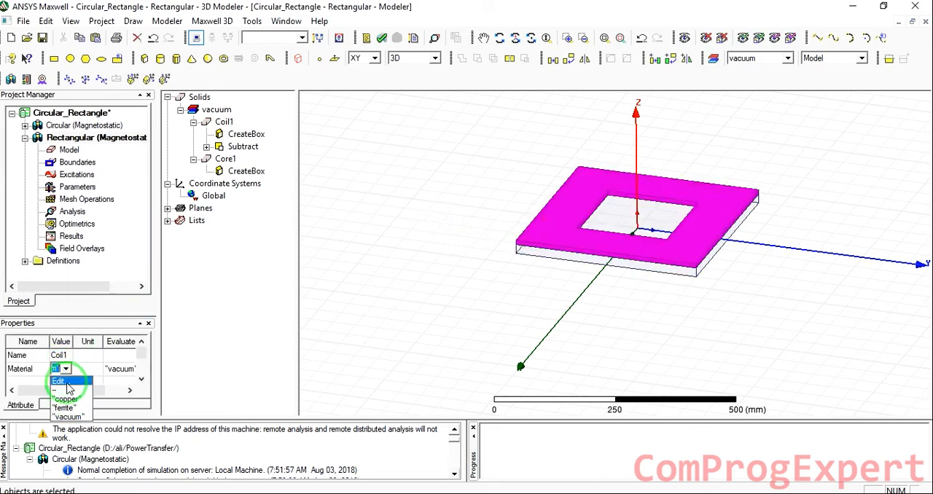
{"action": "left_click", "coordinate": [62, 401]}
{"action": "left_click", "coordinate": [61, 355]}
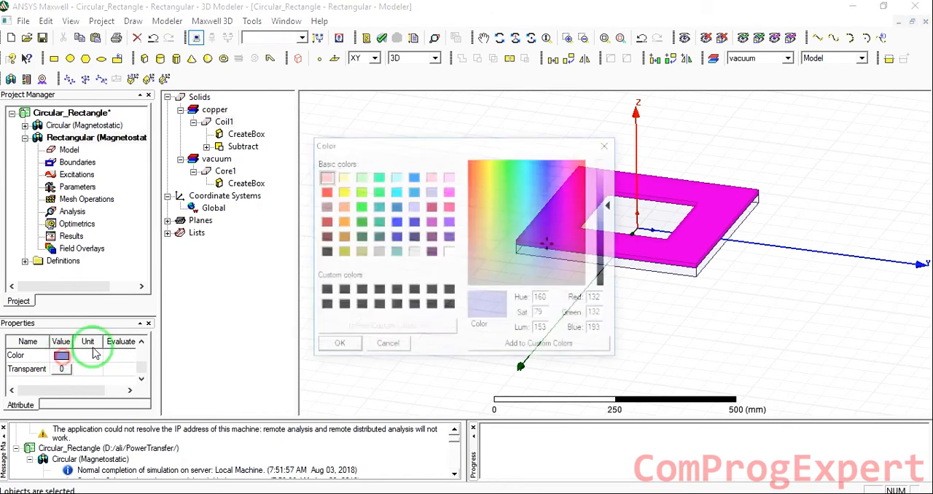
{"action": "left_click", "coordinate": [342, 222]}
{"action": "left_click", "coordinate": [337, 345]}
{"action": "left_click", "coordinate": [389, 233]}
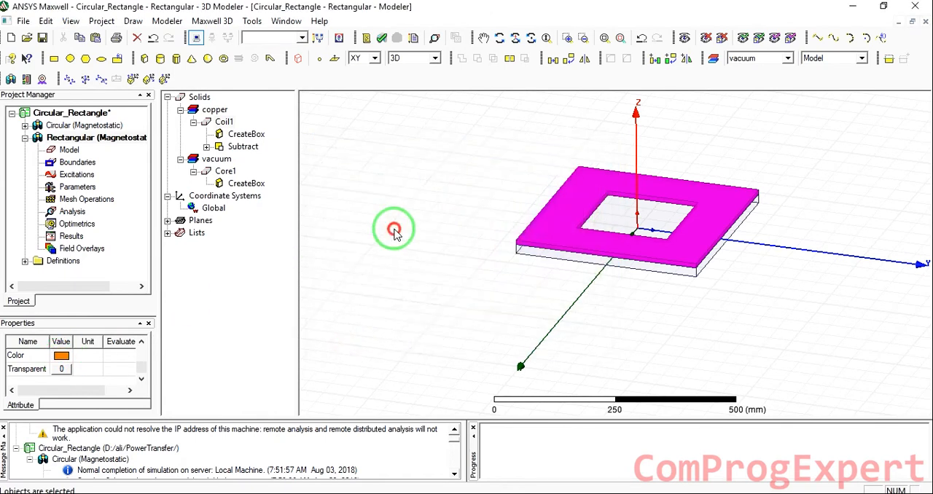
Assign ferrite as the material of the lower plate Core1
{"action": "left_click", "coordinate": [253, 162]}
{"action": "left_click", "coordinate": [225, 171]}
{"action": "left_click", "coordinate": [61, 369]}
{"action": "left_click", "coordinate": [65, 369]}
{"action": "left_click", "coordinate": [67, 407]}
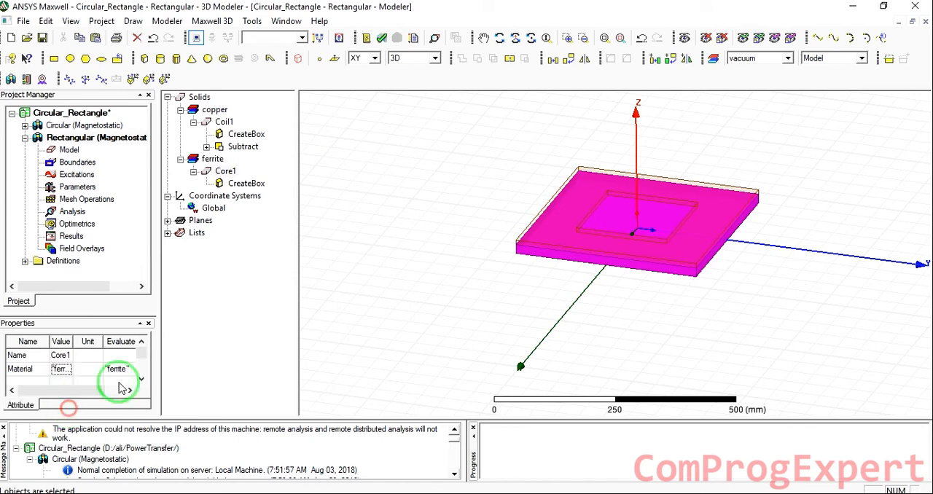
{"action": "left_click", "coordinate": [382, 231]}
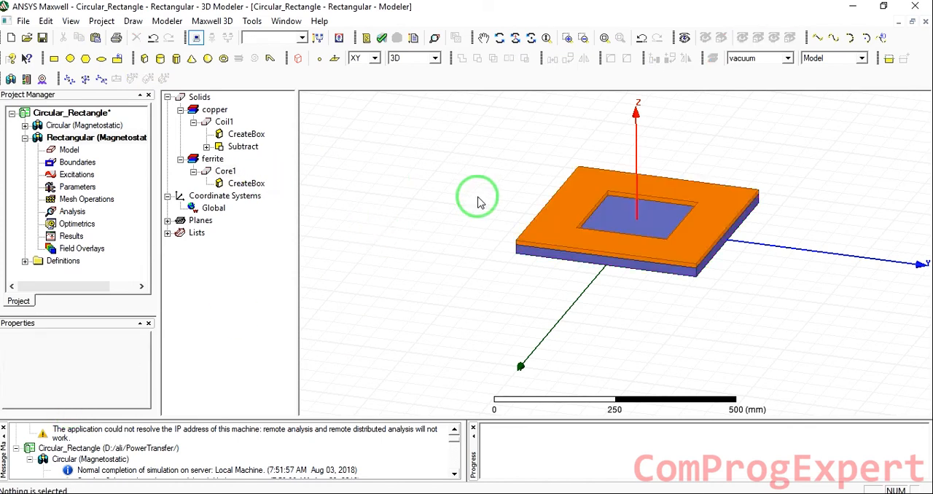
Create cross-section sheets of Coil1 on the YZ plane with the Section operation
{"action": "left_click", "coordinate": [547, 211]}
{"action": "left_click", "coordinate": [181, 22]}
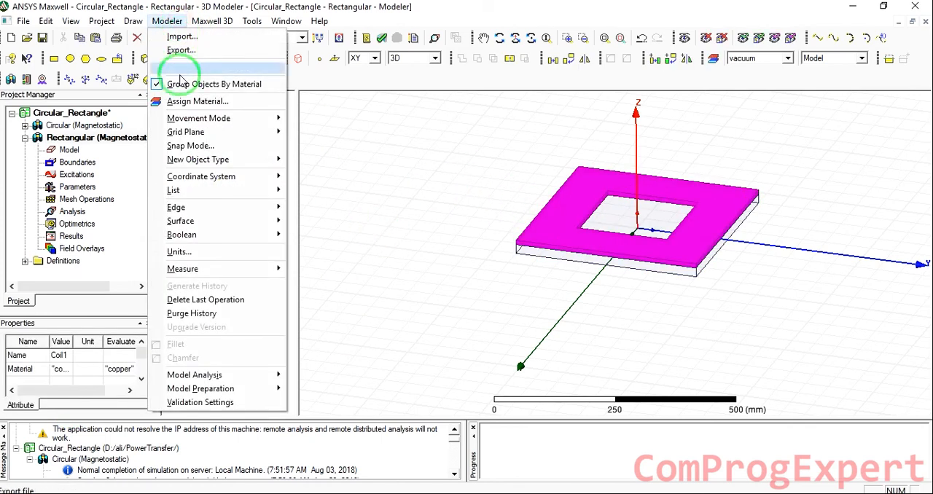
{"action": "mouse_move", "coordinate": [236, 221]}
{"action": "left_click", "coordinate": [337, 224]}
{"action": "left_click", "coordinate": [481, 242]}
{"action": "left_click", "coordinate": [429, 266]}
Separate the Coil1_Section1 sheet into individual bodies and delete Coil1_Section1_Separate1
{"action": "right_click", "coordinate": [224, 220]}
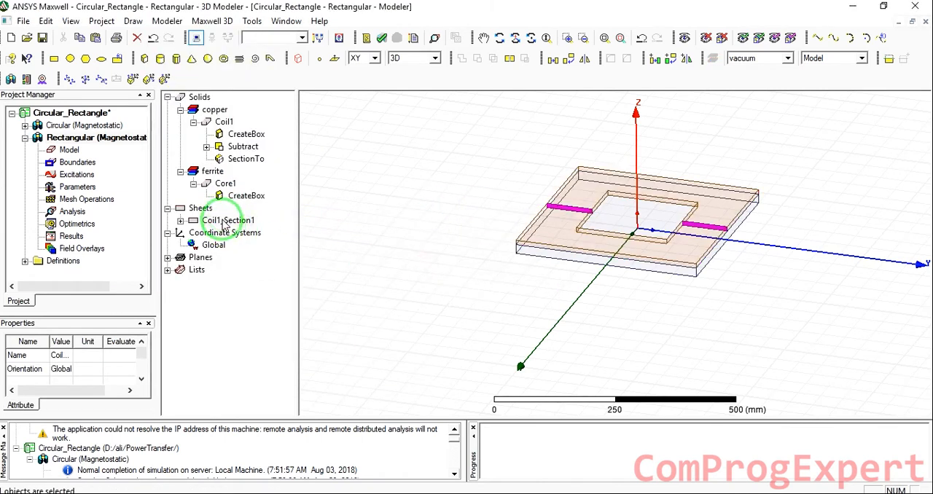
{"action": "mouse_move", "coordinate": [317, 260]}
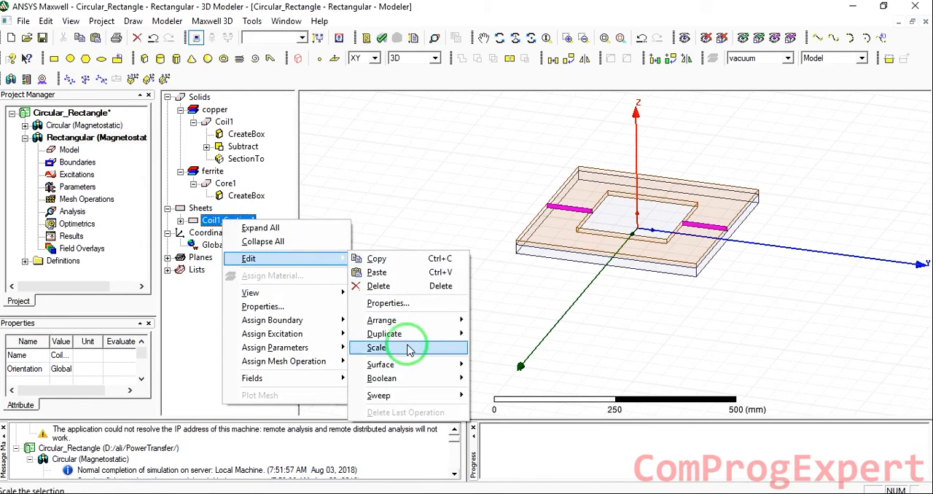
{"action": "mouse_move", "coordinate": [411, 378]}
{"action": "left_click", "coordinate": [514, 434]}
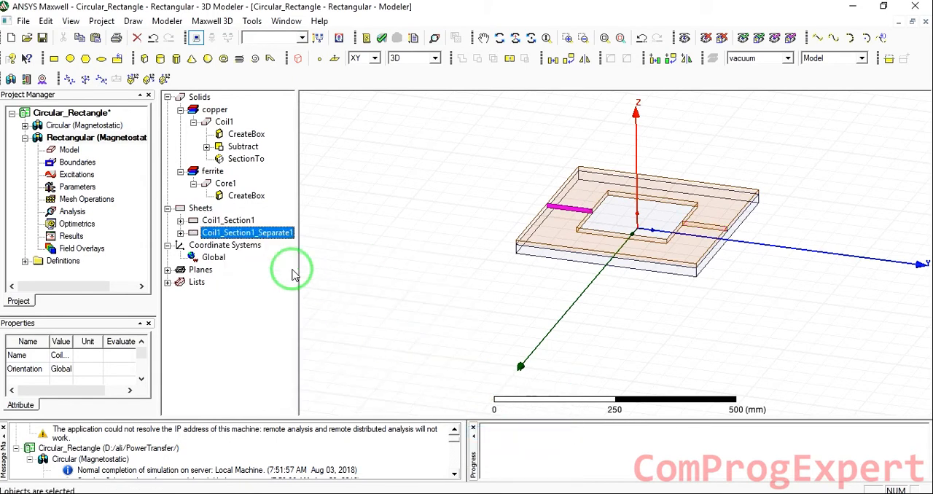
{"action": "left_click", "coordinate": [242, 222]}
{"action": "left_click", "coordinate": [250, 233]}
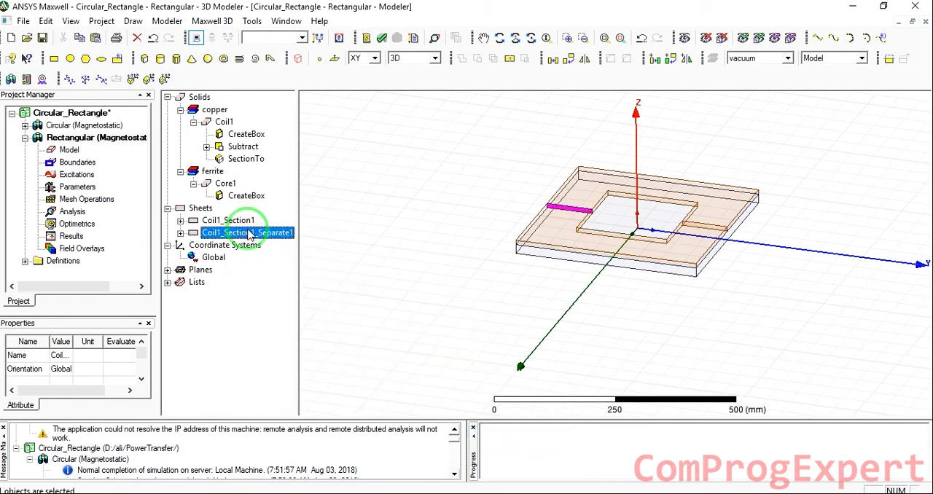
{"action": "key", "text": "Delete"}
Rename the remaining coil section sheet Coil1_Section1 as Terminal1
{"action": "left_click", "coordinate": [233, 220]}
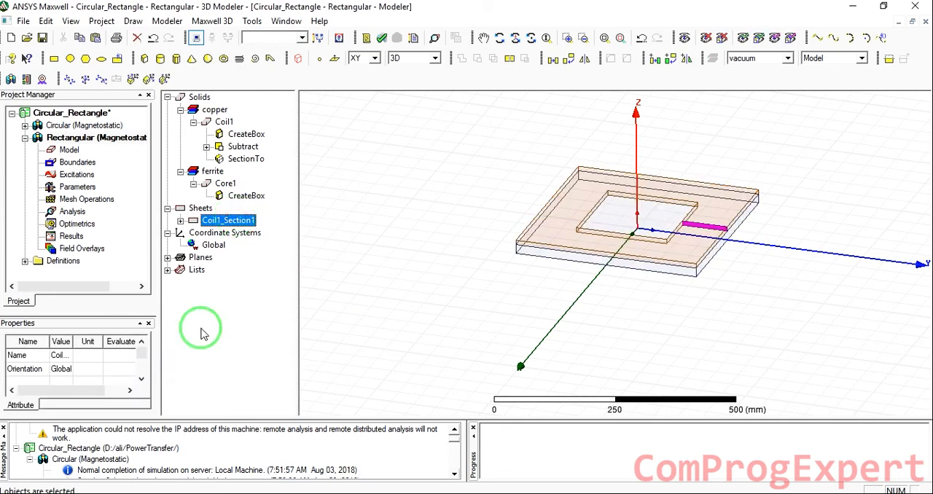
{"action": "left_click", "coordinate": [72, 356]}
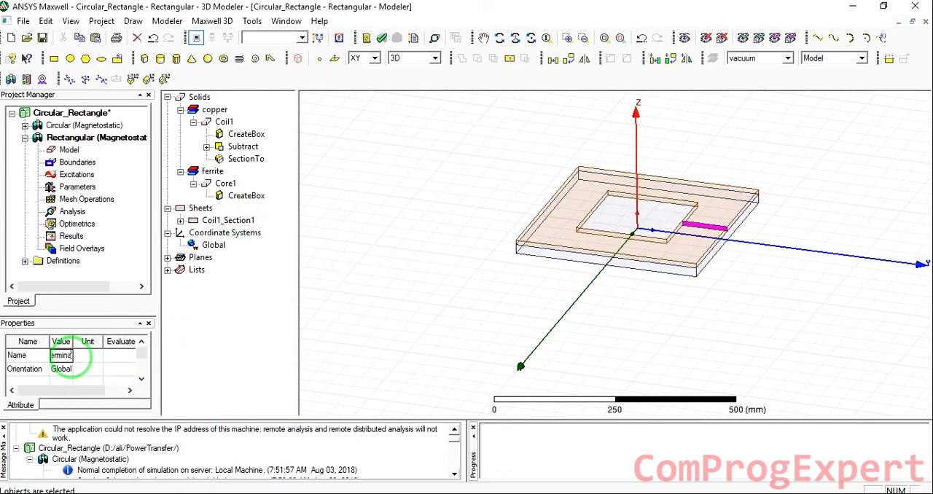
{"action": "left_click", "coordinate": [429, 191]}
Duplicate the coil, core and terminal sheet by mirroring them about the XY plane, anchored at the origin with the normal along Z
{"action": "scroll", "coordinate": [440, 210], "scroll_direction": "up", "scroll_amount": 1}
{"action": "scroll", "coordinate": [443, 209], "scroll_direction": "down", "scroll_amount": 2}
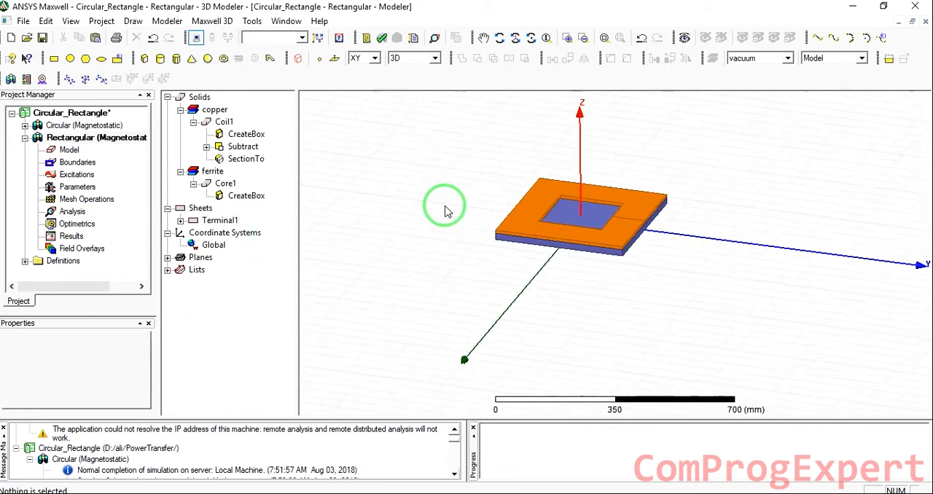
{"action": "left_click_drag", "start_coordinate": [505, 187], "coordinate": [666, 275]}
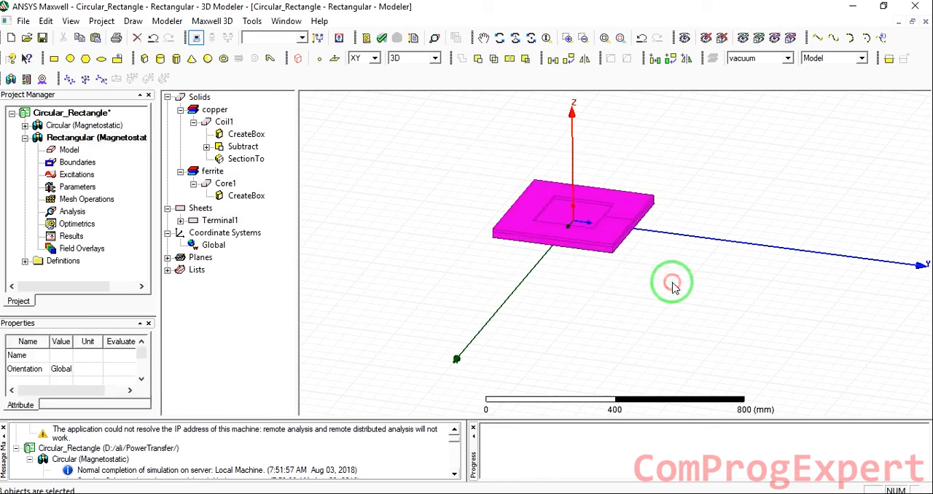
{"action": "left_click", "coordinate": [685, 62]}
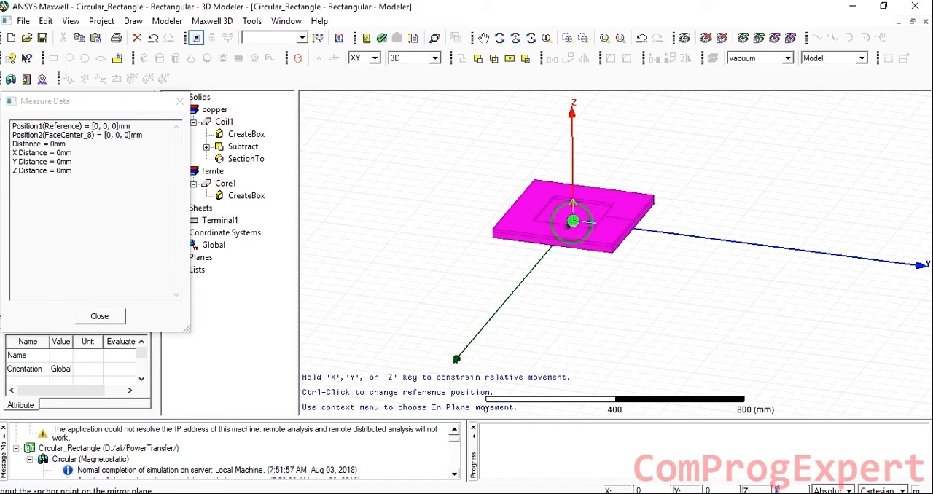
{"action": "left_click", "coordinate": [572, 222]}
{"action": "type", "text": "1"}
{"action": "key", "text": "Return"}
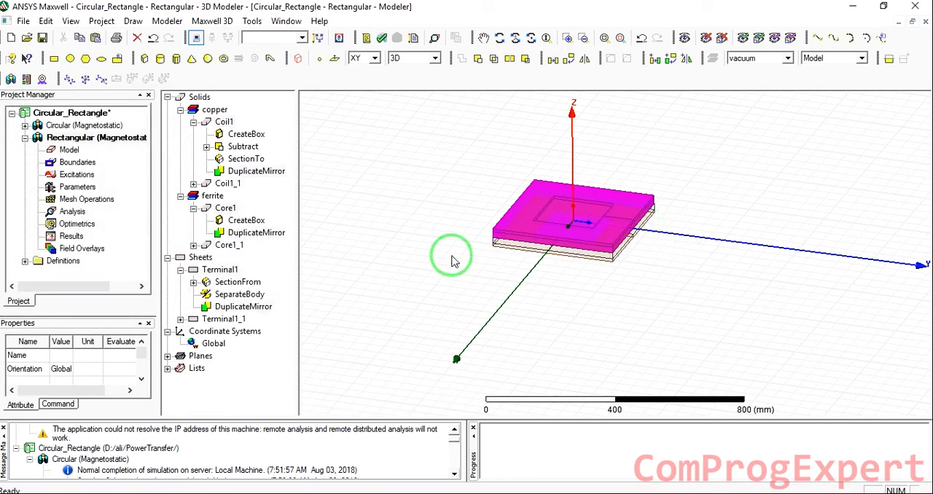
Rename the mirrored coil Coil1_1 as Coil2 and the mirrored core Core1_1 as Core2
{"action": "left_click", "coordinate": [390, 225]}
{"action": "left_click", "coordinate": [228, 183]}
{"action": "left_click", "coordinate": [59, 355]}
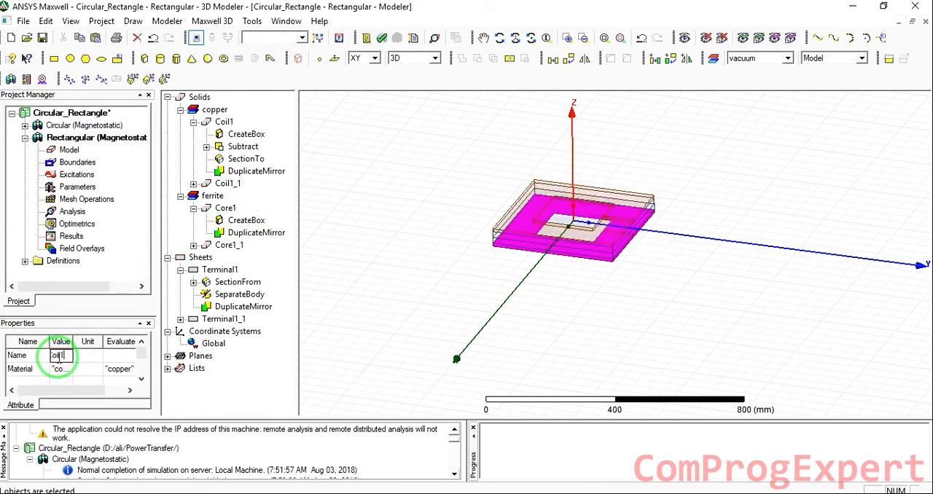
{"action": "left_click", "coordinate": [229, 245]}
{"action": "left_click", "coordinate": [61, 355]}
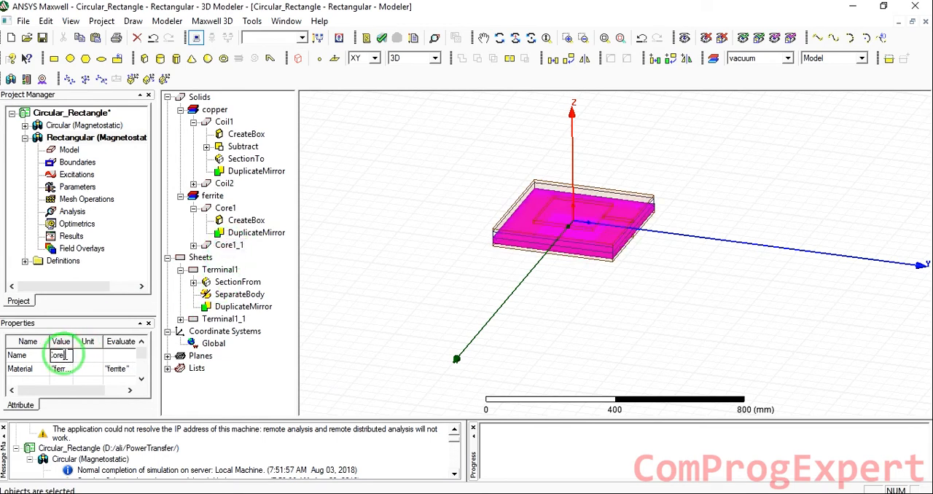
{"action": "key", "text": "Return"}
Rename the mirrored terminal sheet Terminal1_1 as Terminal2
{"action": "left_click", "coordinate": [223, 318]}
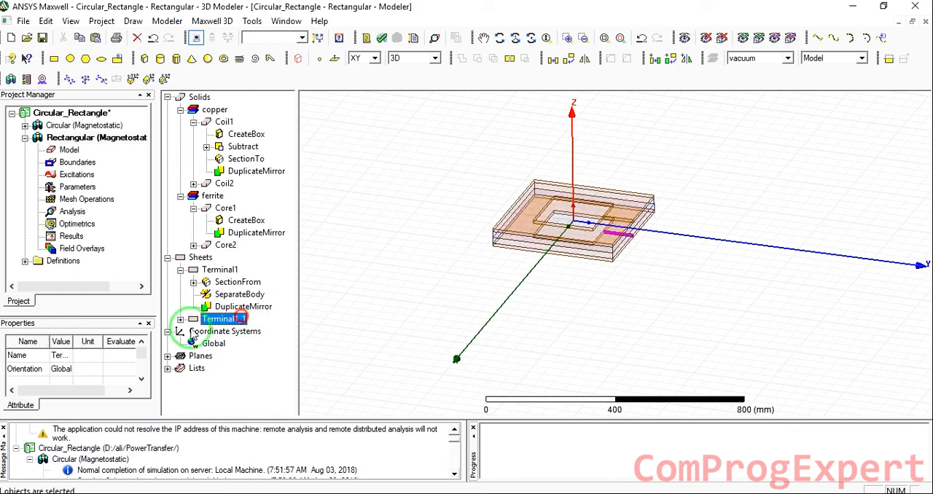
{"action": "left_click", "coordinate": [67, 356]}
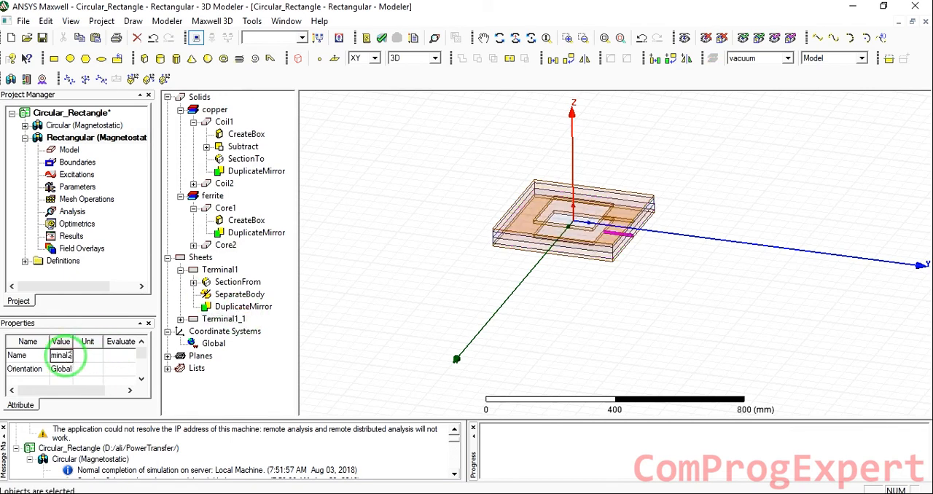
{"action": "left_click", "coordinate": [333, 277]}
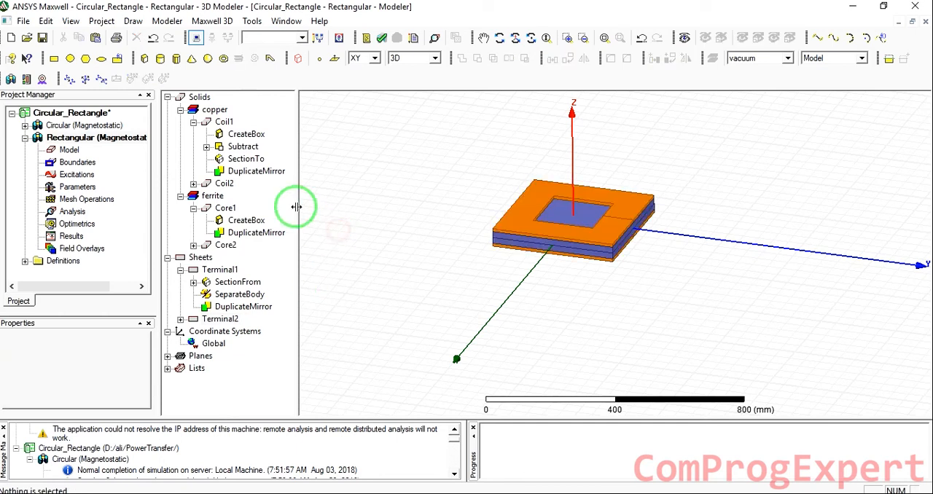
Move Coil2, Core2 and Terminal2 together from the origin by a freehand vector of about -600, -200, 0 mm
{"action": "left_click", "coordinate": [224, 183]}
{"action": "left_click", "coordinate": [225, 244], "text": "ctrl"}
{"action": "left_click", "coordinate": [219, 318], "text": "ctrl"}
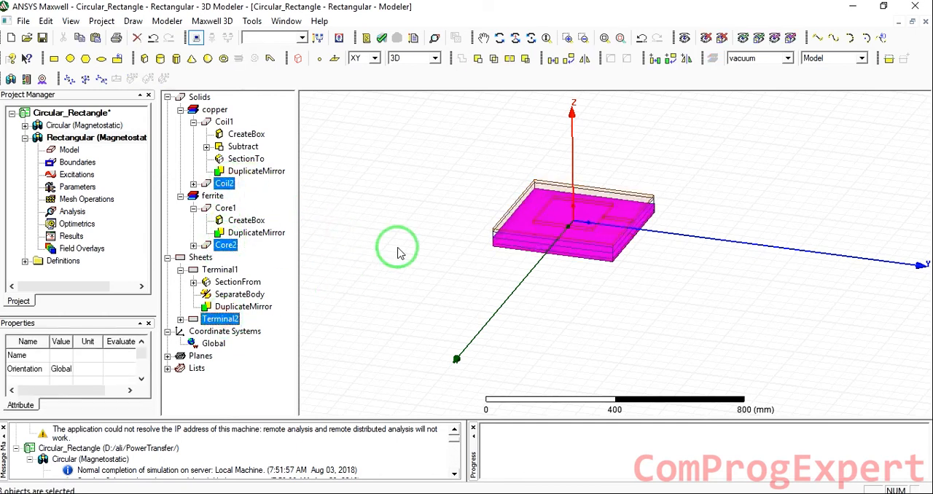
{"action": "left_click", "coordinate": [568, 38]}
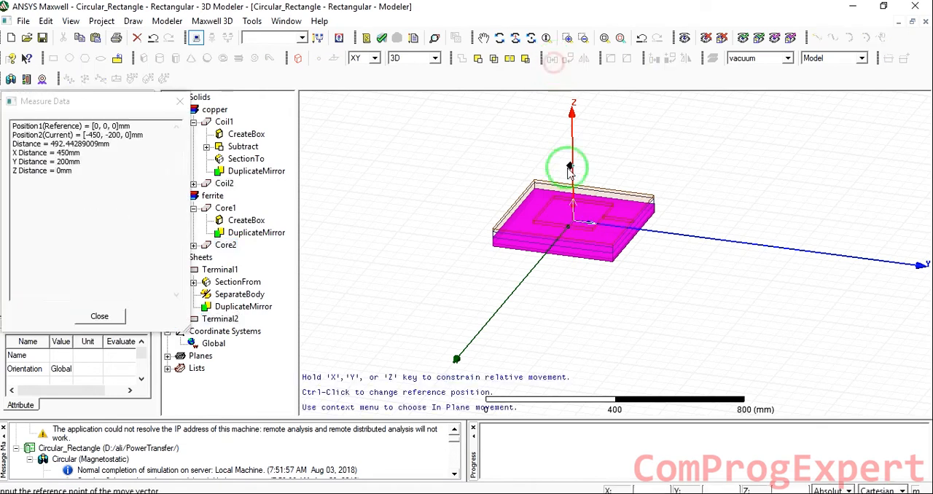
{"action": "left_click", "coordinate": [572, 224]}
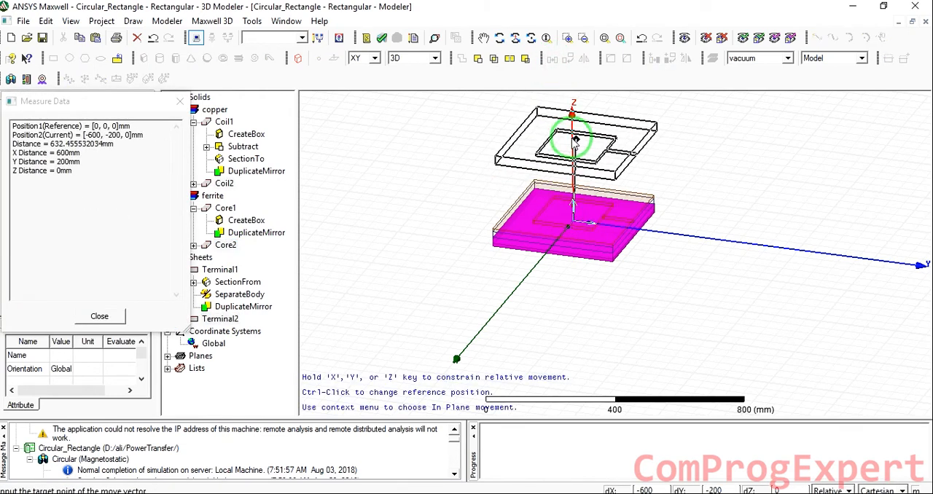
{"action": "left_click", "coordinate": [575, 141]}
{"action": "left_click", "coordinate": [354, 184]}
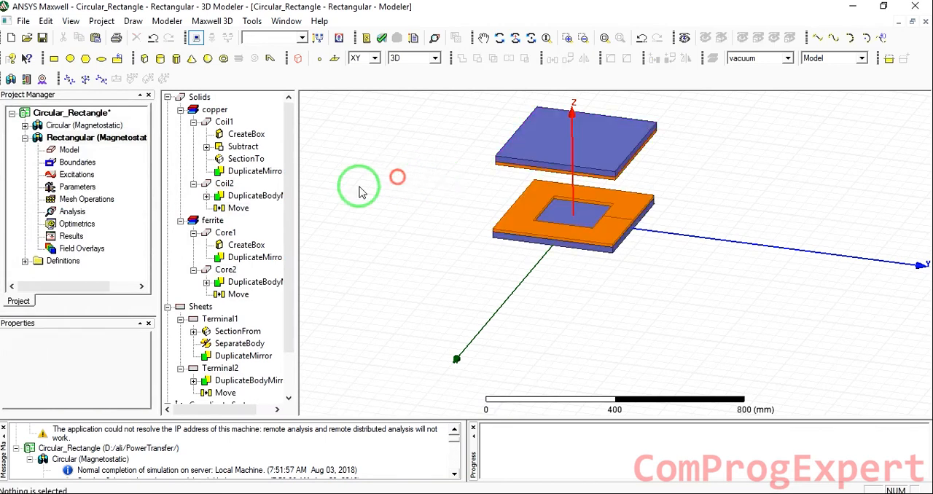
Set Coil2's Move vector to 0,0,TransferDIstance and define the new variable TransferDIstance as 150 mm
{"action": "double_click", "coordinate": [235, 210]}
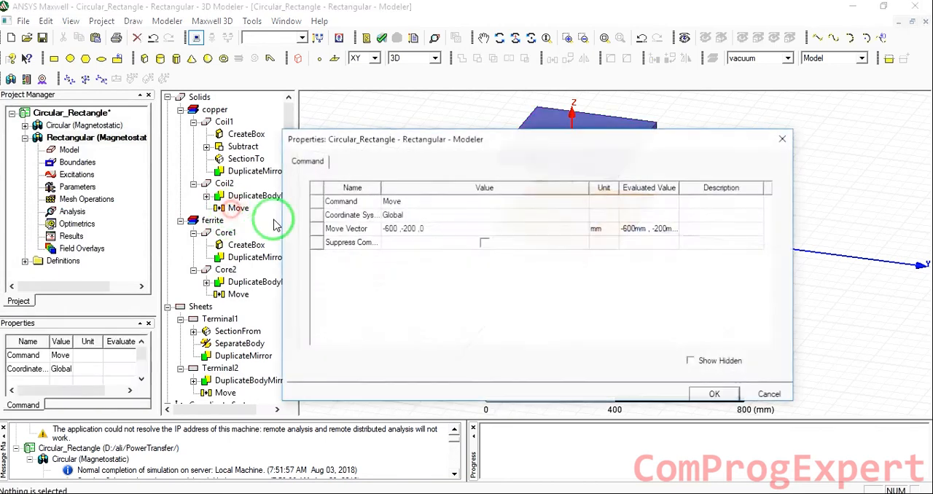
{"action": "left_click", "coordinate": [437, 229]}
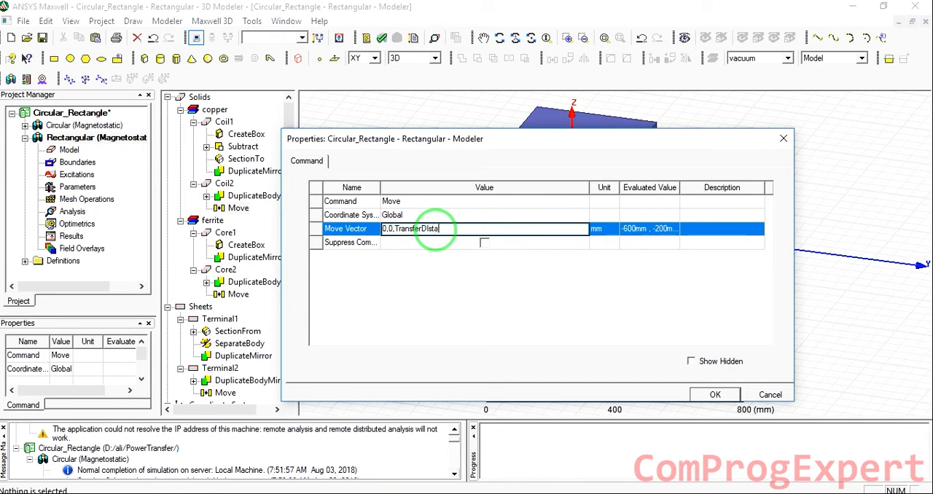
{"action": "key", "text": "Return"}
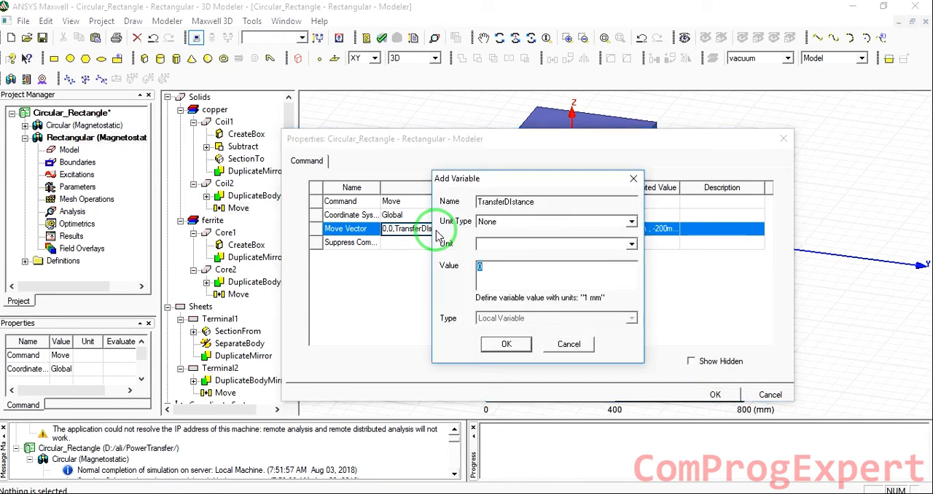
{"action": "left_click", "coordinate": [537, 202]}
{"action": "left_click_drag", "start_coordinate": [537, 201], "coordinate": [454, 202]}
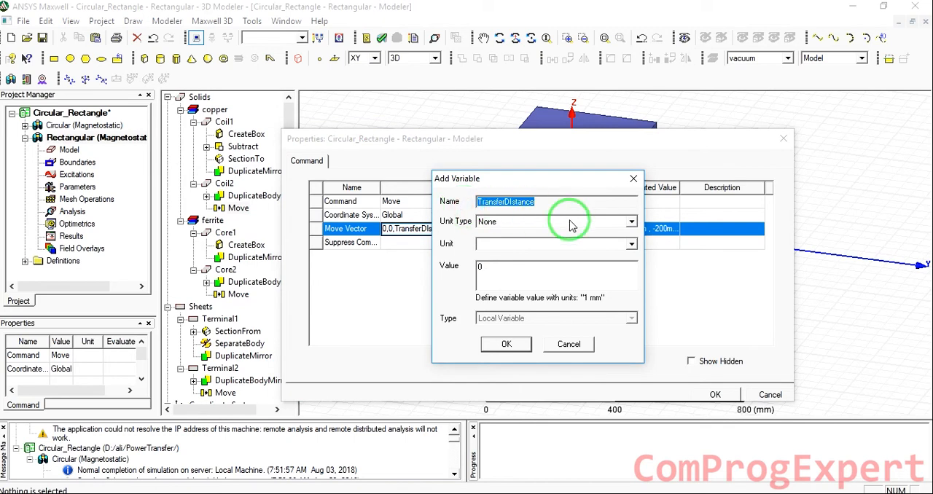
{"action": "left_click", "coordinate": [508, 264]}
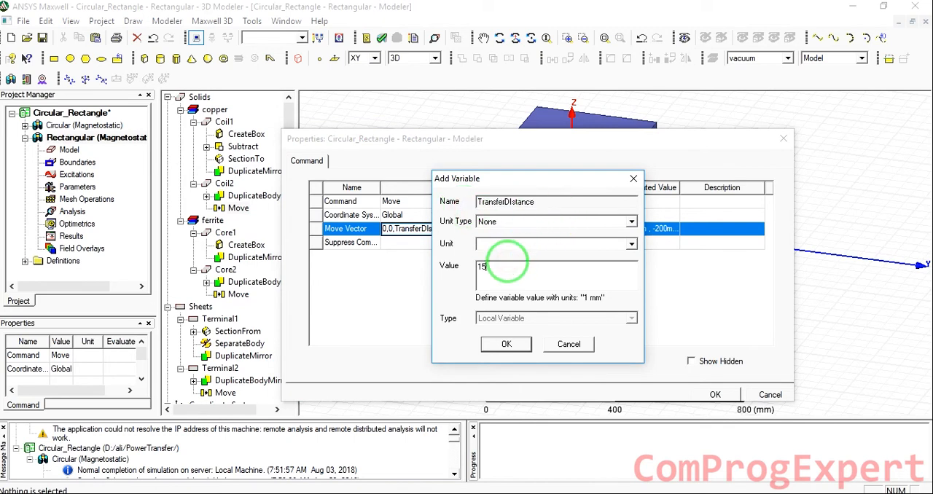
{"action": "key", "text": "Return"}
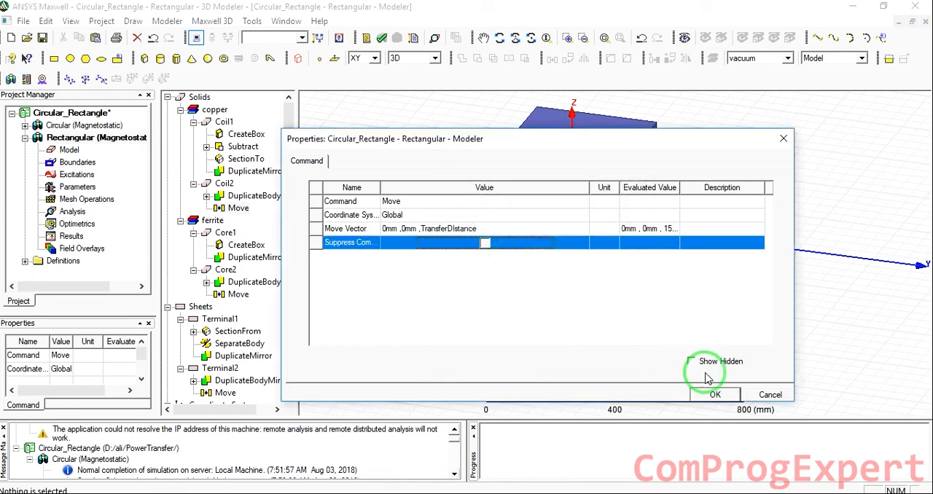
{"action": "left_click", "coordinate": [713, 394]}
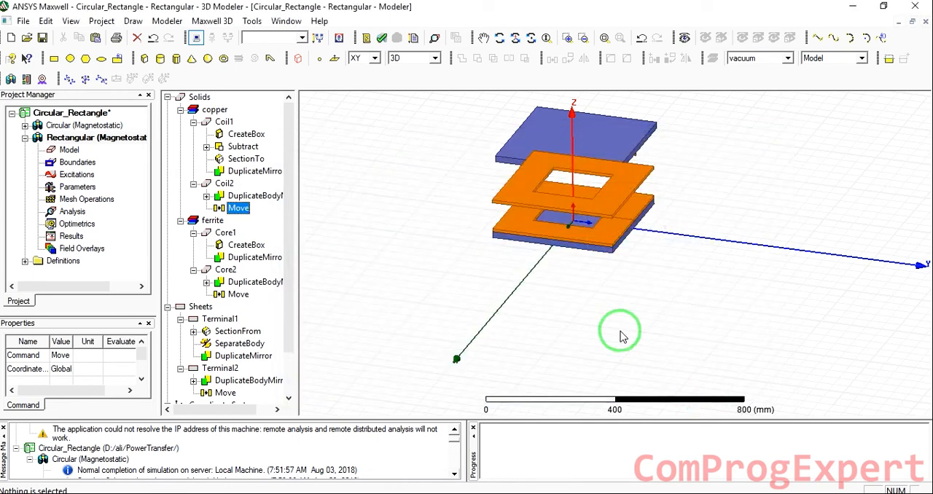
Set Core2's Move vector to 0,0,TransferDIstance
{"action": "double_click", "coordinate": [238, 294]}
{"action": "left_click", "coordinate": [414, 230]}
{"action": "type", "text": "TransferDistance"}
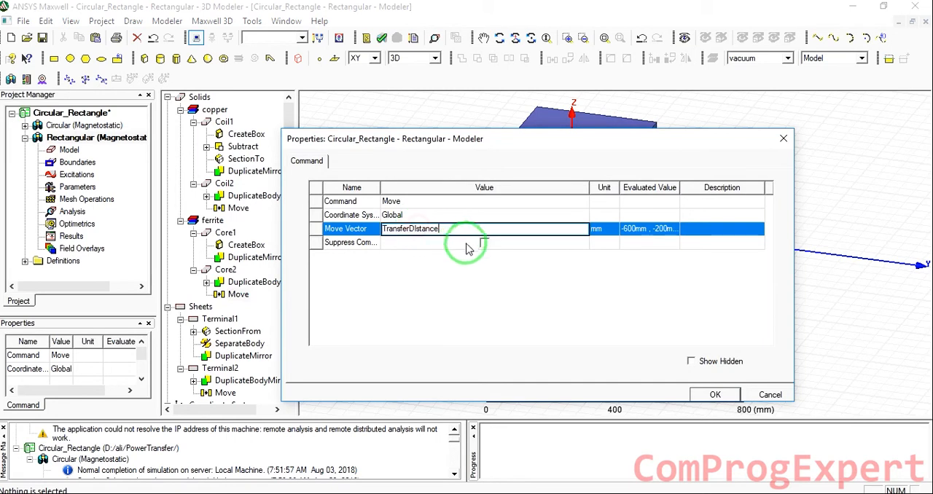
{"action": "key", "text": "ctrl+z"}
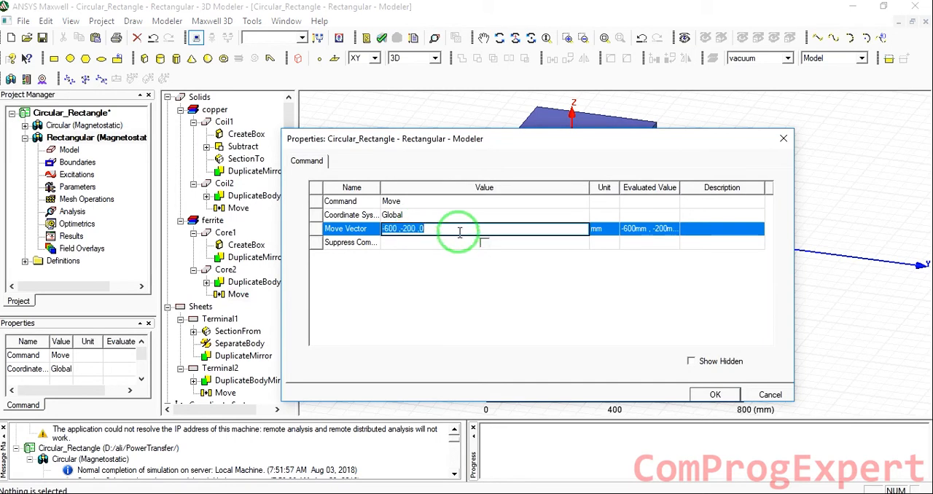
{"action": "key", "text": "Return"}
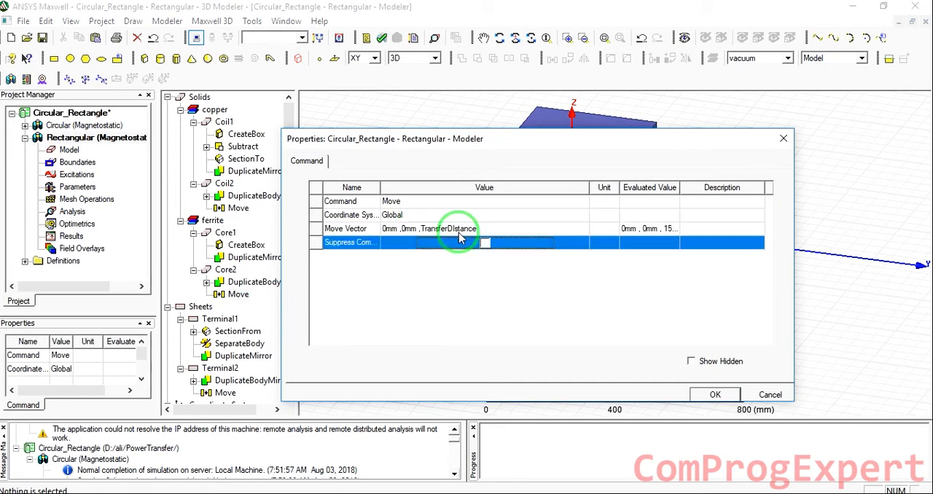
{"action": "key", "text": "Return"}
Set Terminal2's Move vector to 0,0,TransferDIstance and save the project
{"action": "scroll", "coordinate": [233, 394], "scroll_direction": "down", "scroll_amount": 1}
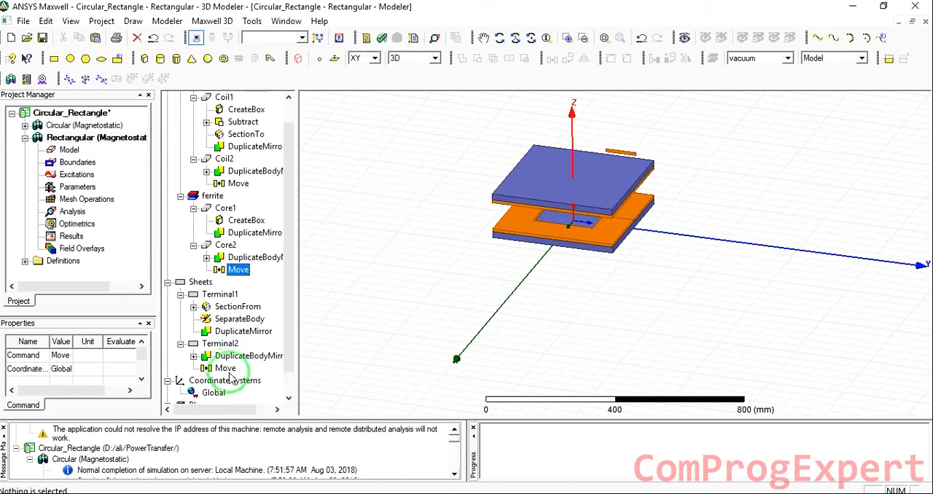
{"action": "double_click", "coordinate": [226, 369]}
{"action": "left_click", "coordinate": [448, 230]}
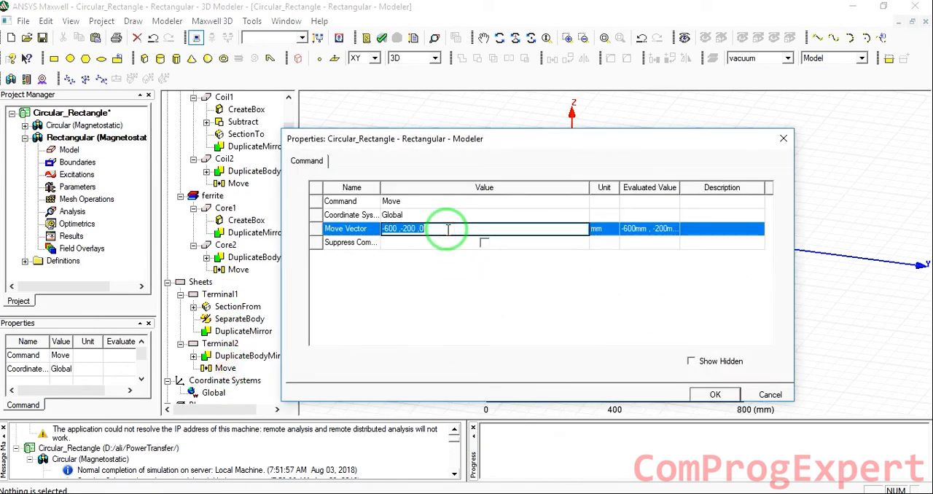
{"action": "key", "text": "Return"}
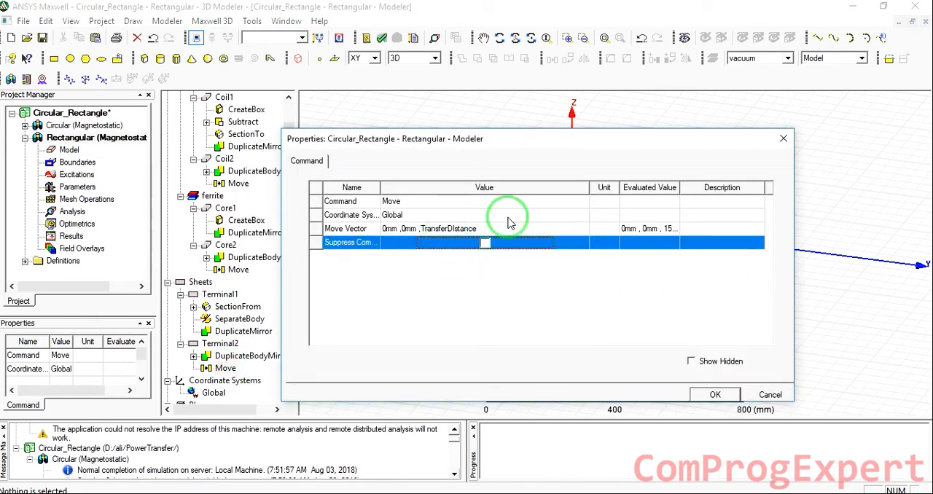
{"action": "left_click", "coordinate": [718, 394]}
{"action": "left_click_drag", "start_coordinate": [722, 185], "coordinate": [696, 104], "text": "alt"}
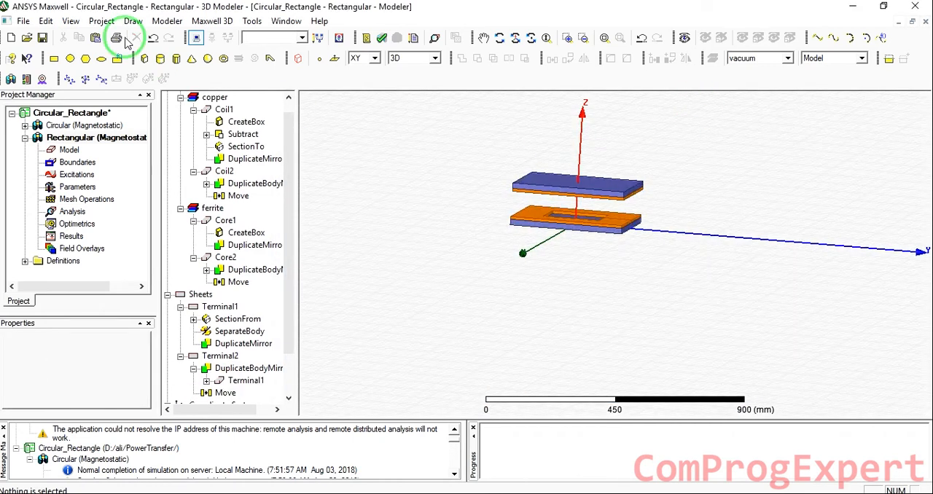
{"action": "left_click", "coordinate": [41, 38]}
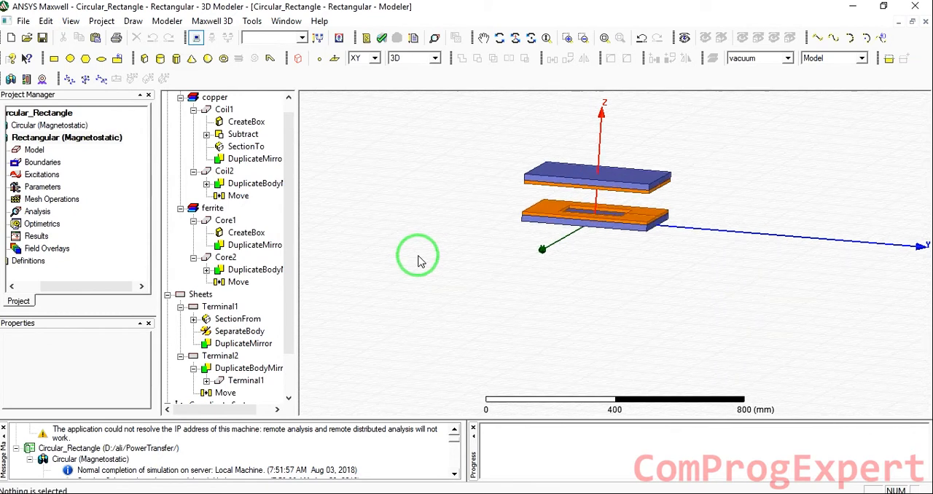
Create a vacuum region around the whole coupler, padded similarly in all directions by a percentage offset
{"action": "left_click", "coordinate": [133, 21]}
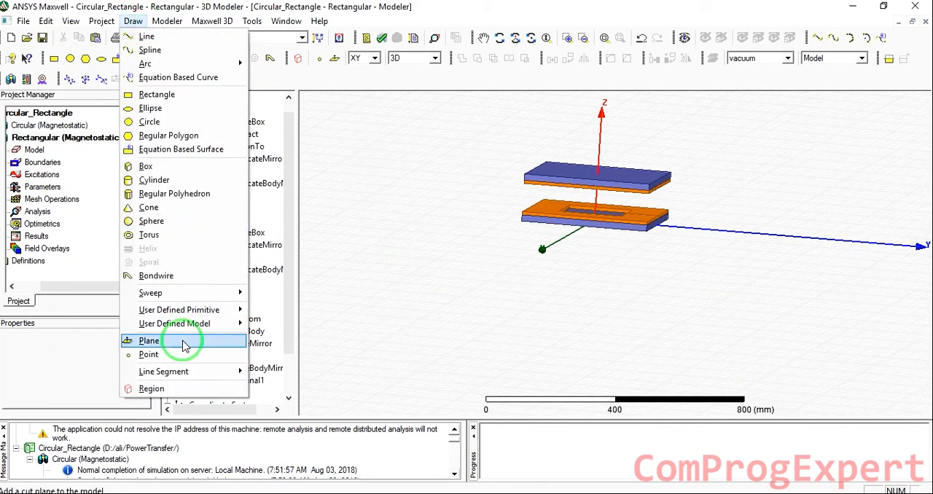
{"action": "left_click", "coordinate": [175, 388]}
{"action": "double_click", "coordinate": [504, 218]}
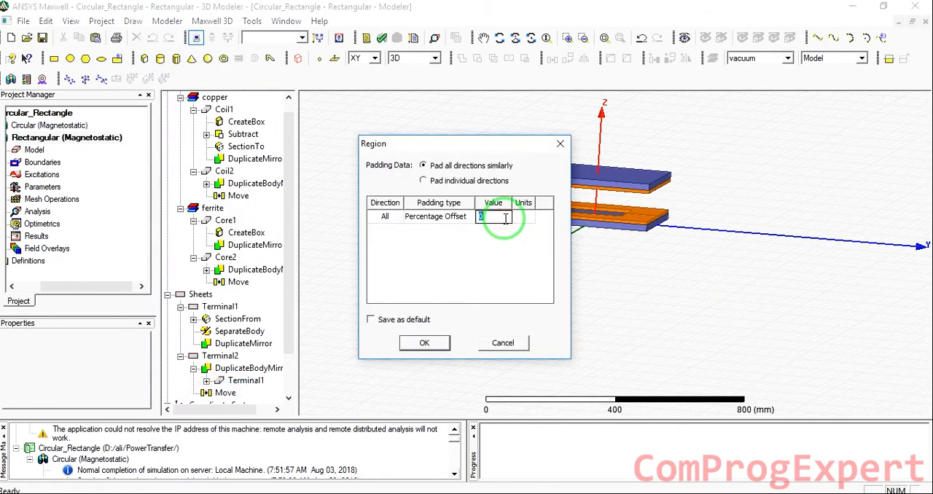
{"action": "left_click", "coordinate": [424, 343]}
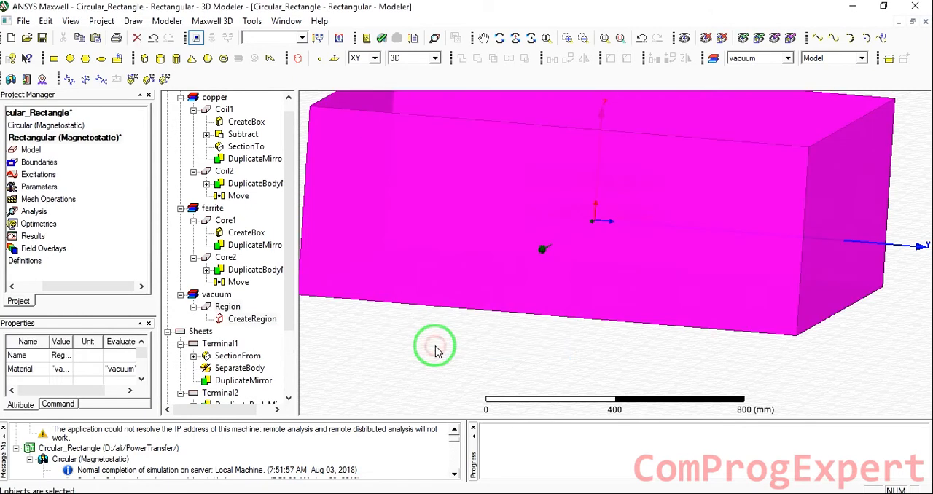
{"action": "left_click", "coordinate": [435, 347]}
{"action": "scroll", "coordinate": [436, 349], "scroll_direction": "up", "scroll_amount": 4}
{"action": "scroll", "coordinate": [446, 334], "scroll_direction": "down", "scroll_amount": 9}
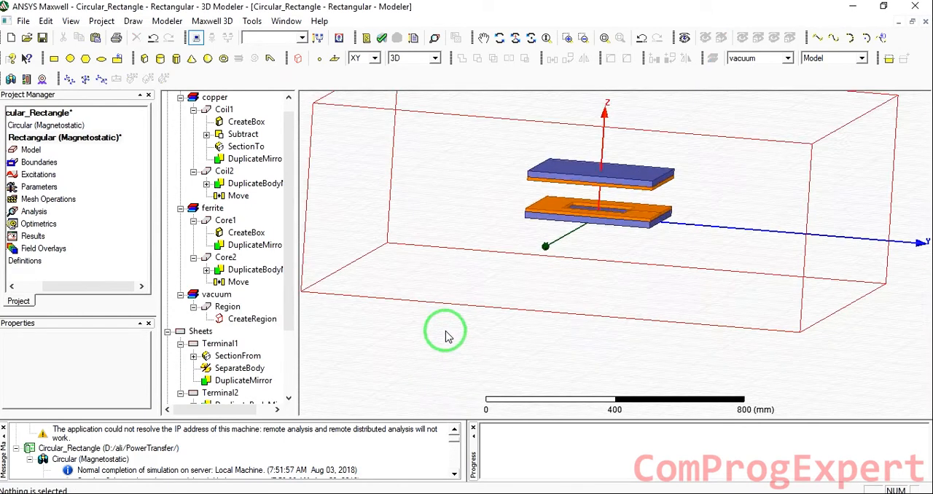
{"action": "left_click_drag", "start_coordinate": [677, 125], "coordinate": [638, 219], "text": "alt"}
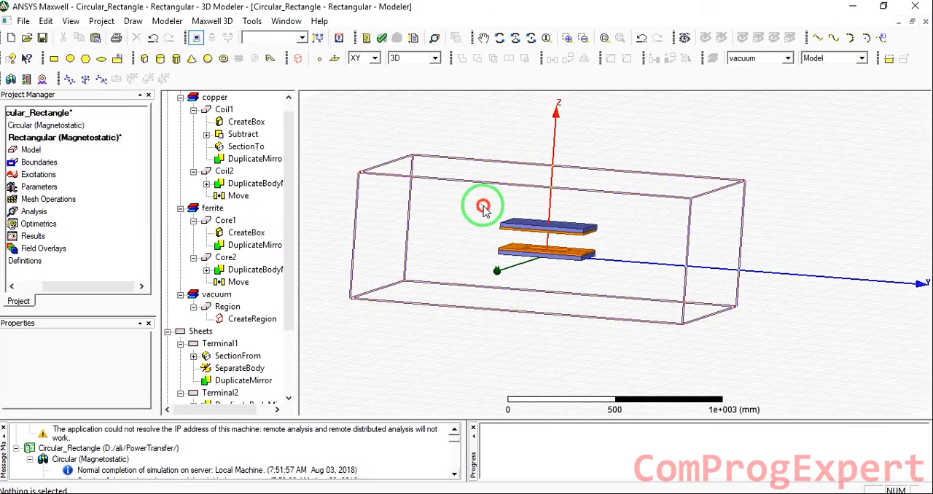
Move Coil2, Core2 and Terminal2 a second time, freehand by about 200 mm along Y
{"action": "left_click", "coordinate": [610, 244]}
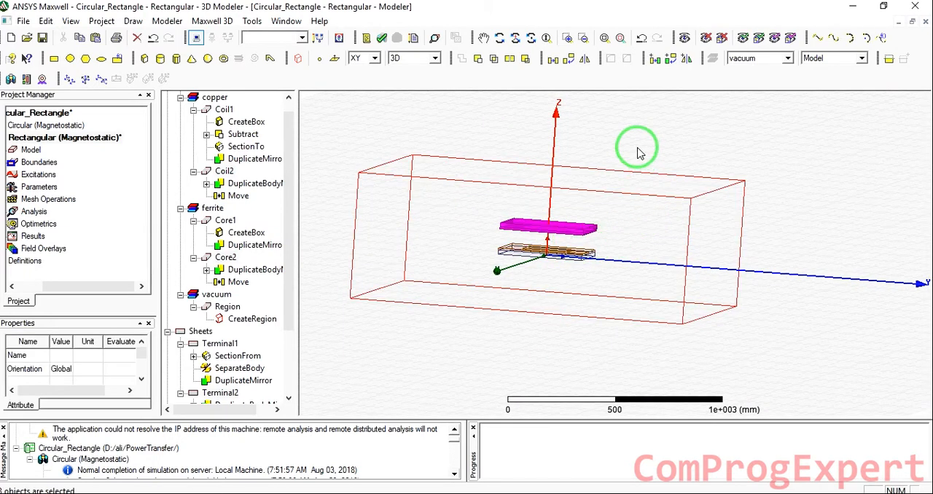
{"action": "left_click", "coordinate": [554, 63]}
{"action": "left_click", "coordinate": [545, 223]}
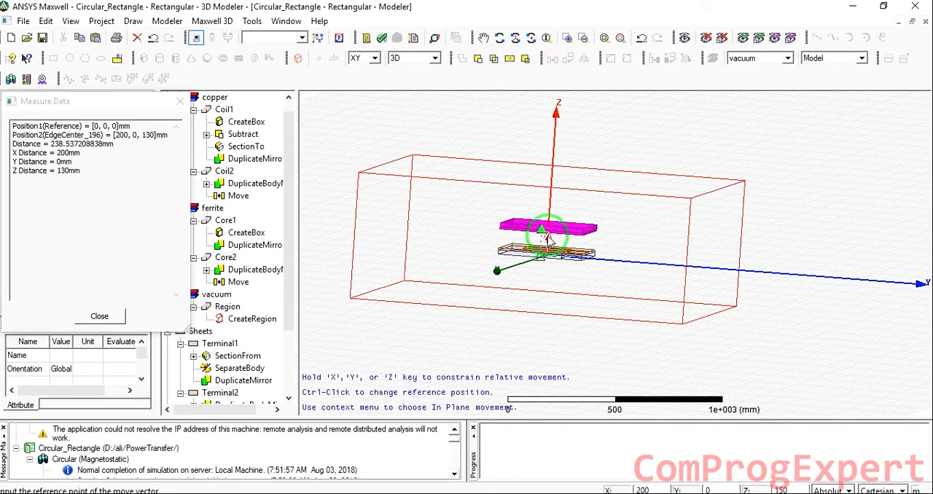
{"action": "left_click", "coordinate": [592, 209]}
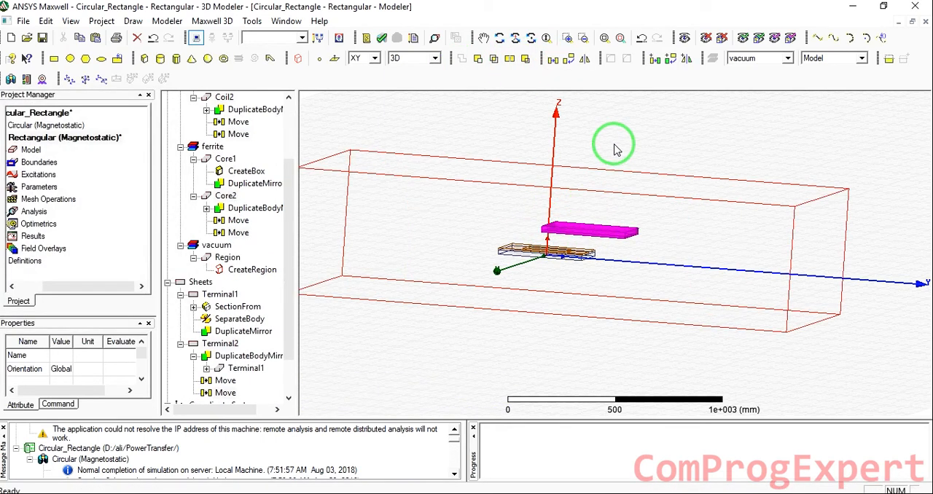
{"action": "left_click", "coordinate": [355, 114]}
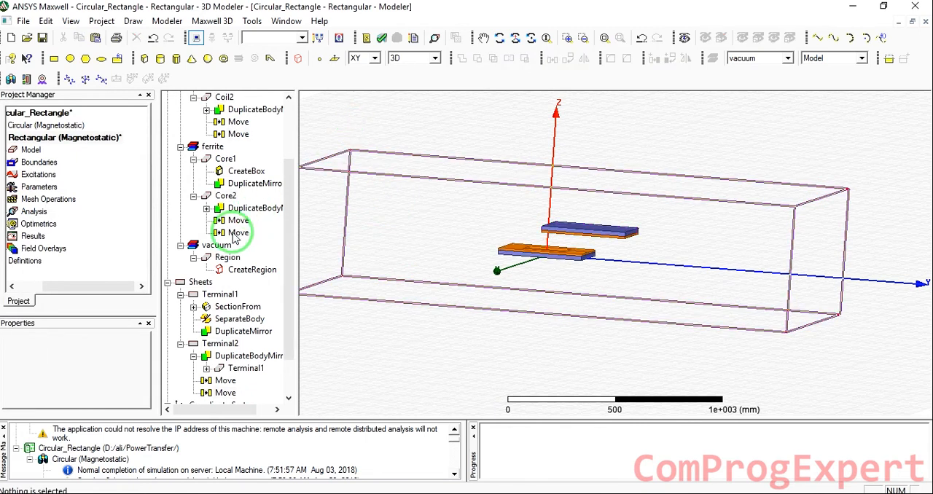
Set the vector of Core2's second Move to 0,H_mis_align,V_mis_align
{"action": "left_click_drag", "start_coordinate": [123, 286], "coordinate": [64, 299]}
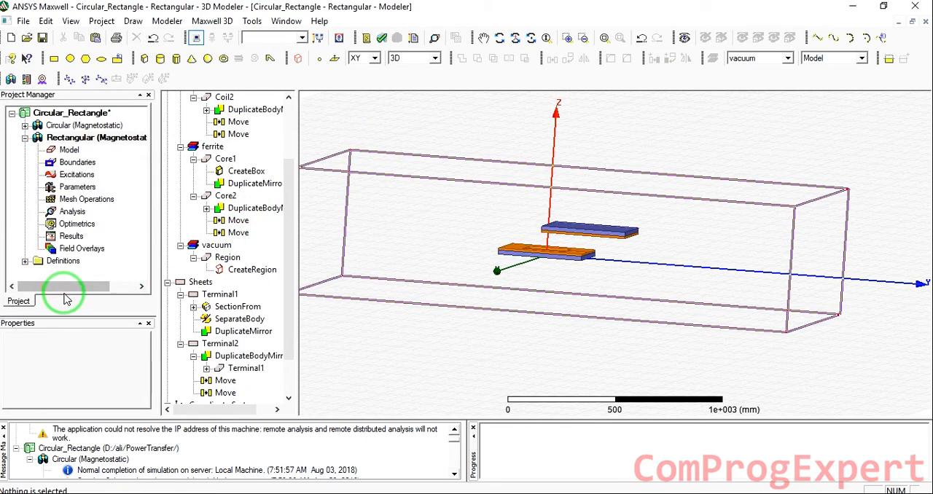
{"action": "double_click", "coordinate": [222, 220]}
{"action": "left_click", "coordinate": [417, 229]}
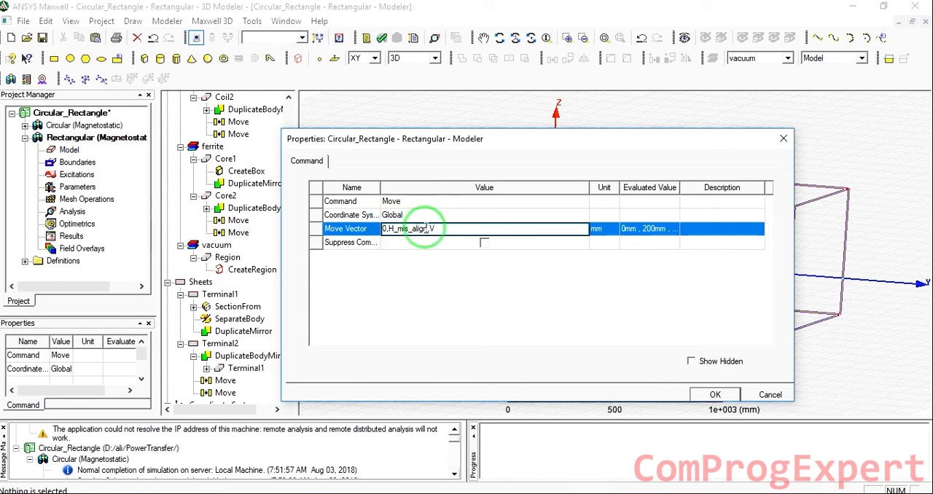
{"action": "left_click_drag", "start_coordinate": [424, 228], "coordinate": [394, 229]}
{"action": "left_click", "coordinate": [463, 230]}
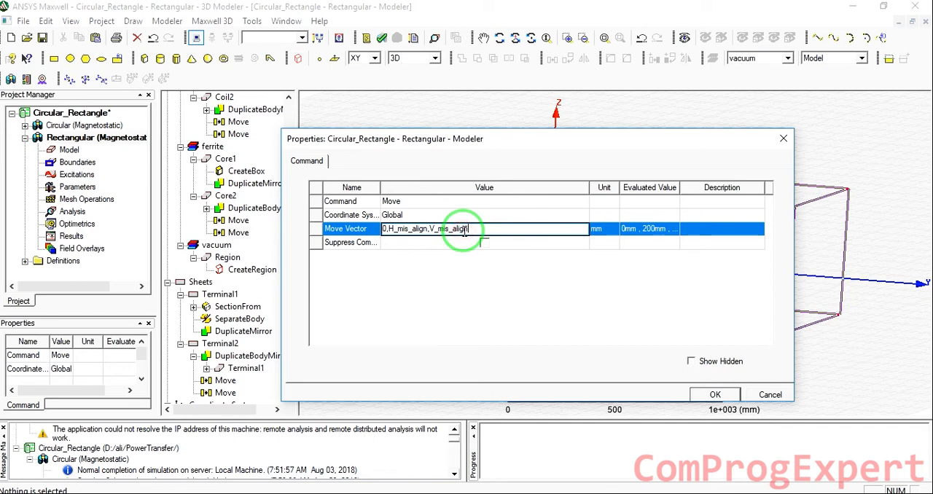
{"action": "key", "text": "Return"}
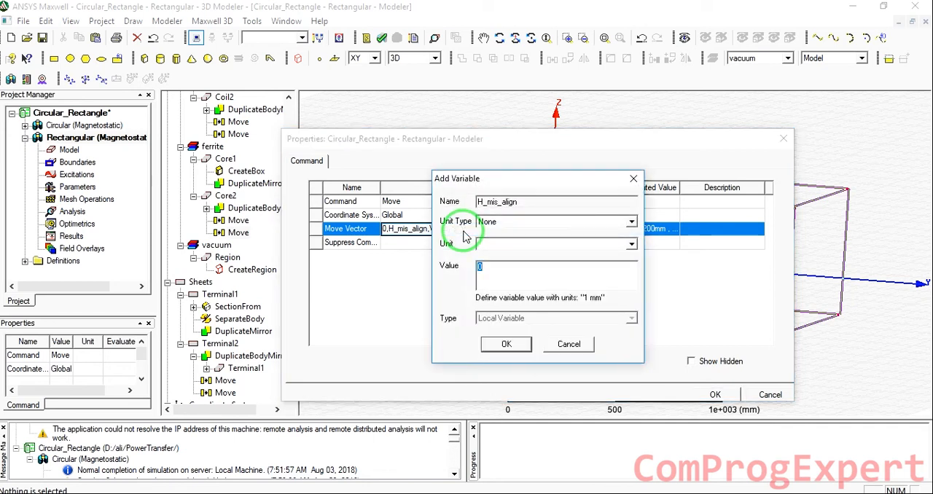
Define the H_mis_align and V_mis_align variables as 0cm each and copy the finished move vector expression
{"action": "key", "text": "Return"}
{"action": "type", "text": "0cm"}
{"action": "key", "text": "Return"}
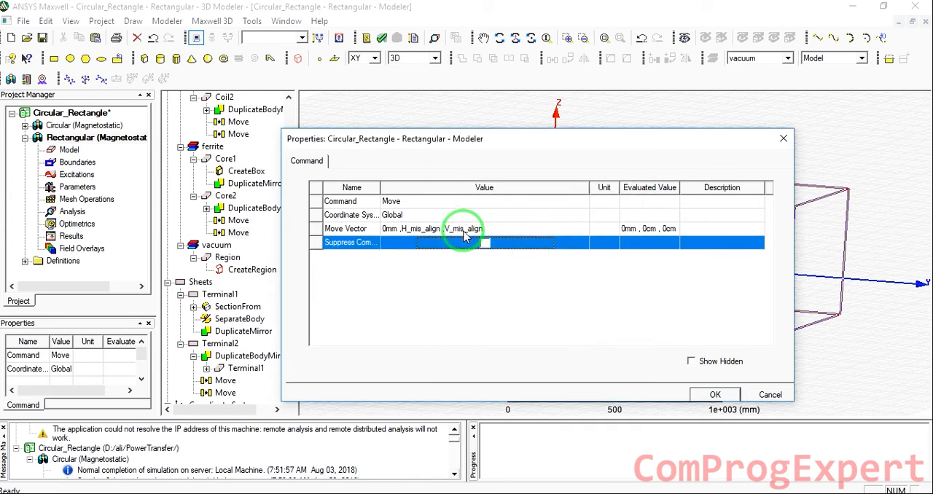
{"action": "left_click", "coordinate": [463, 230]}
{"action": "key", "text": "ctrl+c"}
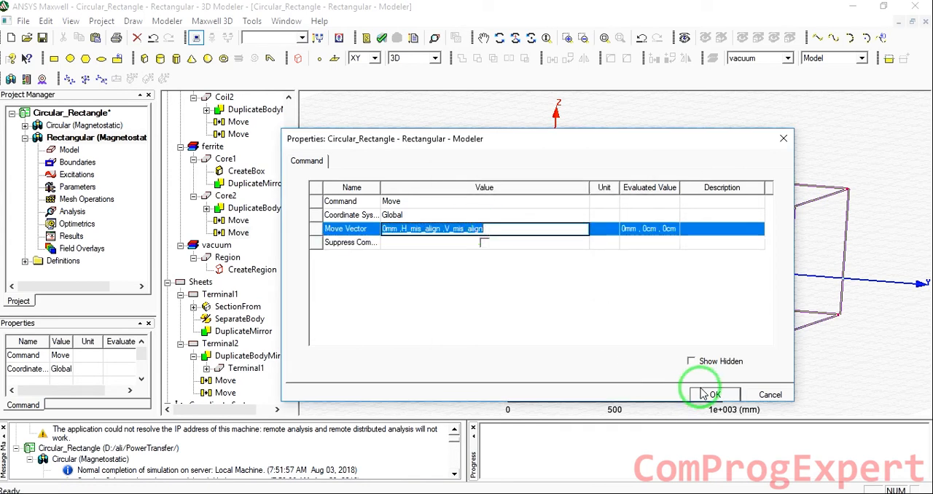
{"action": "left_click", "coordinate": [711, 394]}
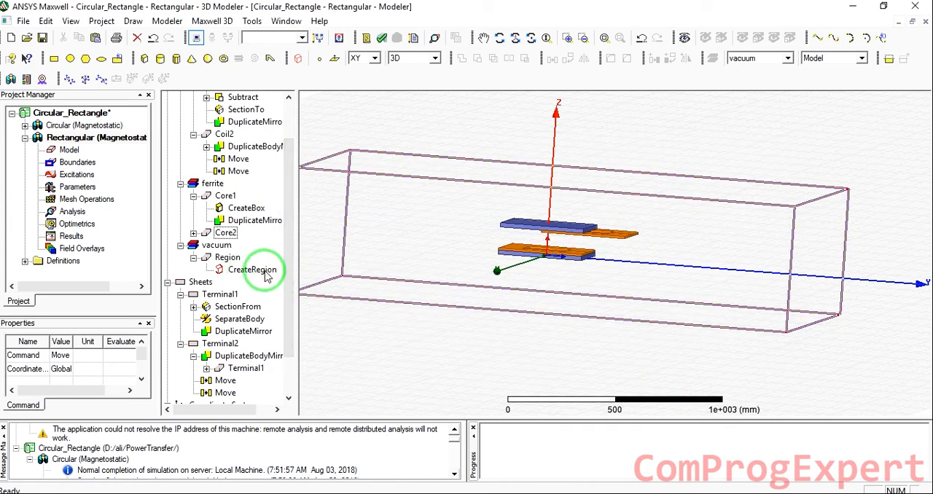
Set the vector of Terminal2's second Move to the copied 0mm,H_mis_align,V_mis_align expression
{"action": "scroll", "coordinate": [266, 276], "scroll_direction": "down", "scroll_amount": 1}
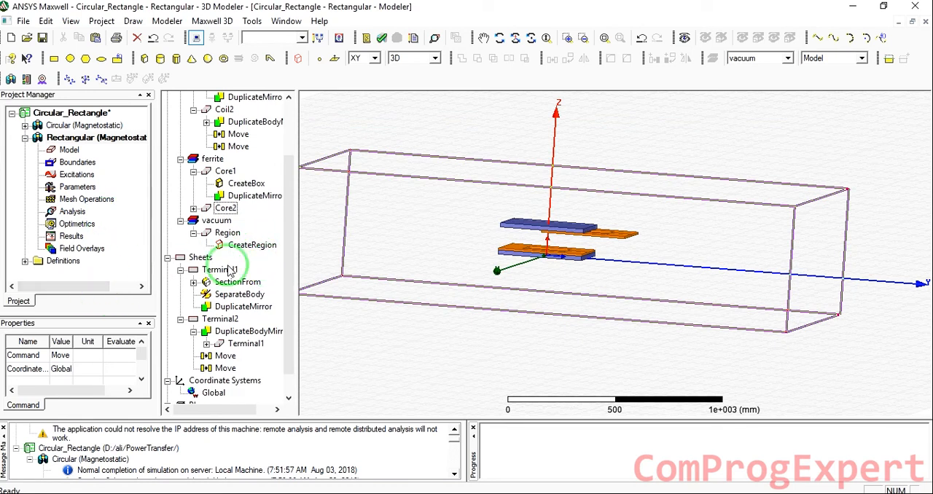
{"action": "scroll", "coordinate": [233, 276], "scroll_direction": "down", "scroll_amount": 1}
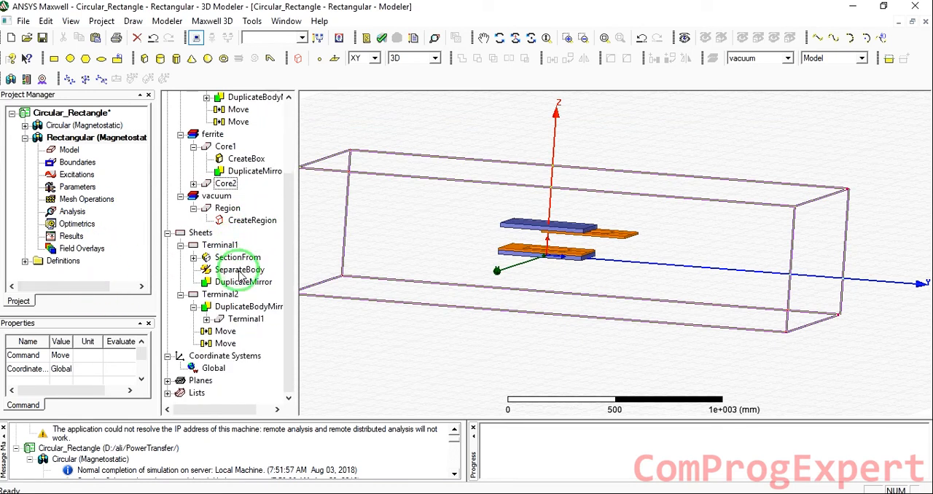
{"action": "double_click", "coordinate": [226, 343]}
{"action": "left_click", "coordinate": [438, 230]}
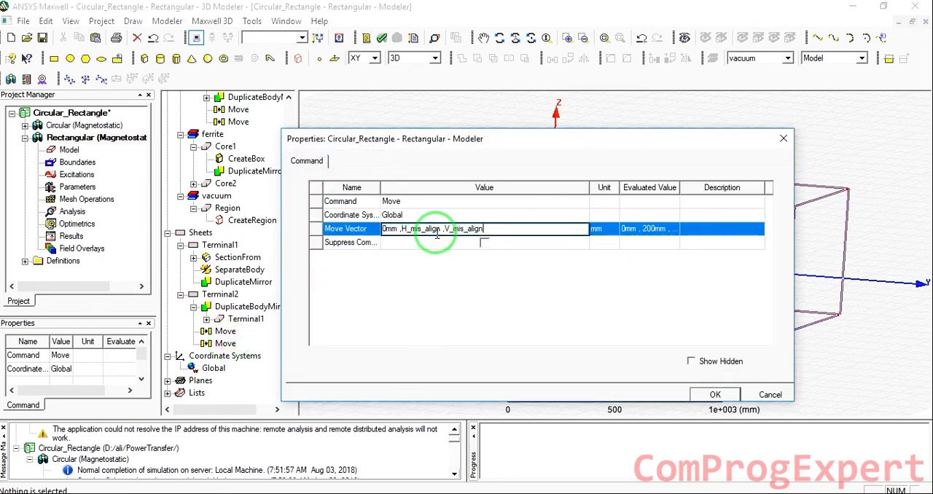
{"action": "left_click", "coordinate": [438, 241]}
{"action": "key", "text": "Return"}
Set the vector of Coil2's second Move to the copied misalignment expression and save the project
{"action": "scroll", "coordinate": [248, 215], "scroll_direction": "up", "scroll_amount": 2}
{"action": "left_click", "coordinate": [239, 221]}
{"action": "double_click", "coordinate": [239, 220]}
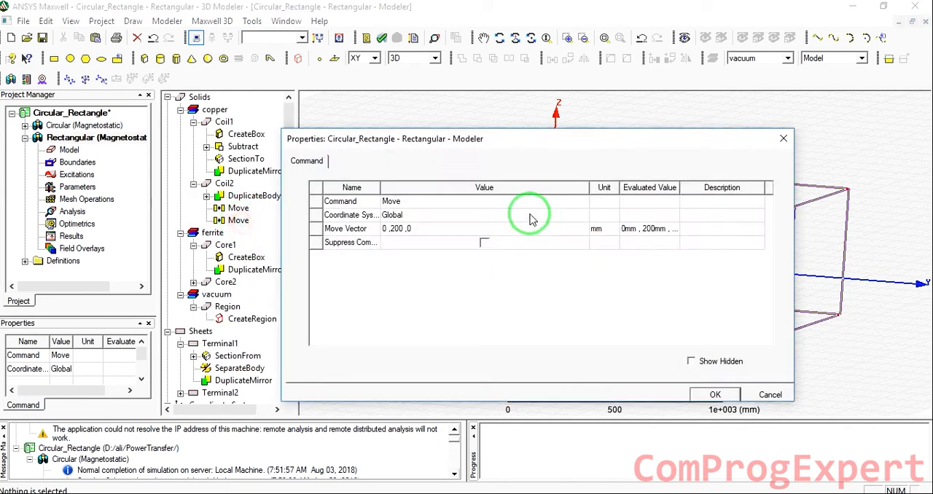
{"action": "left_click", "coordinate": [493, 228]}
{"action": "key", "text": "ctrl+v"}
{"action": "key", "text": "Return"}
{"action": "left_click", "coordinate": [712, 391]}
{"action": "left_click", "coordinate": [433, 134]}
{"action": "left_click", "coordinate": [43, 37]}
Test the horizontal misalignment by setting the H_mis_align design variable to 15 cm, 10 cm and back to 0 cm
{"action": "left_click_drag", "start_coordinate": [92, 317], "coordinate": [92, 325]}
{"action": "left_click_drag", "start_coordinate": [87, 293], "coordinate": [31, 290]}
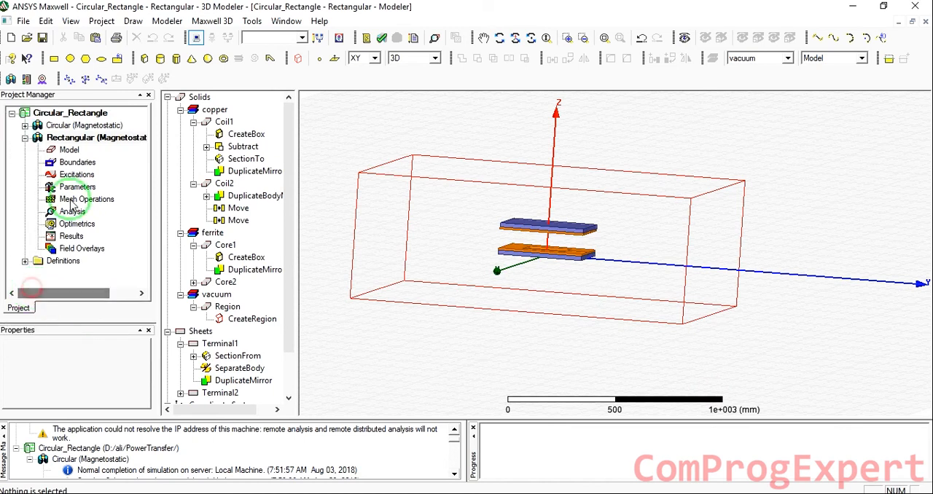
{"action": "left_click", "coordinate": [70, 137]}
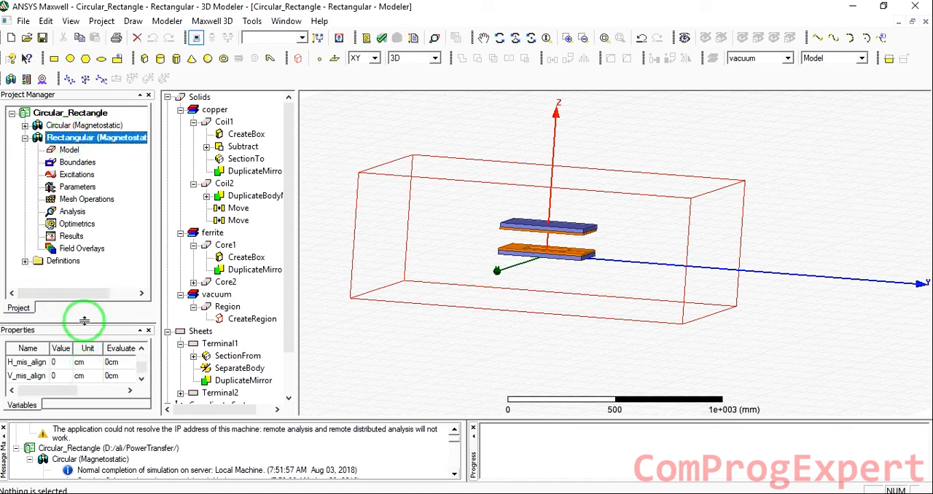
{"action": "left_click_drag", "start_coordinate": [85, 320], "coordinate": [85, 265]}
{"action": "left_click", "coordinate": [64, 357]}
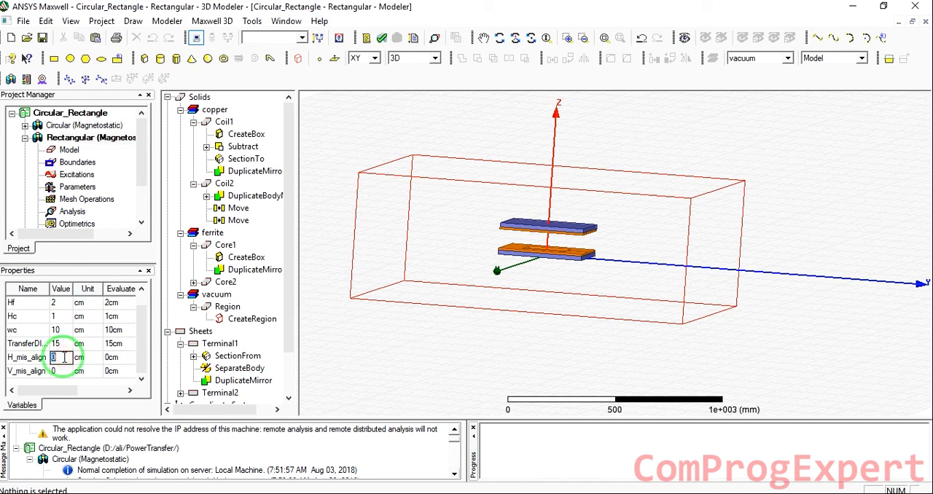
{"action": "key", "text": "Return"}
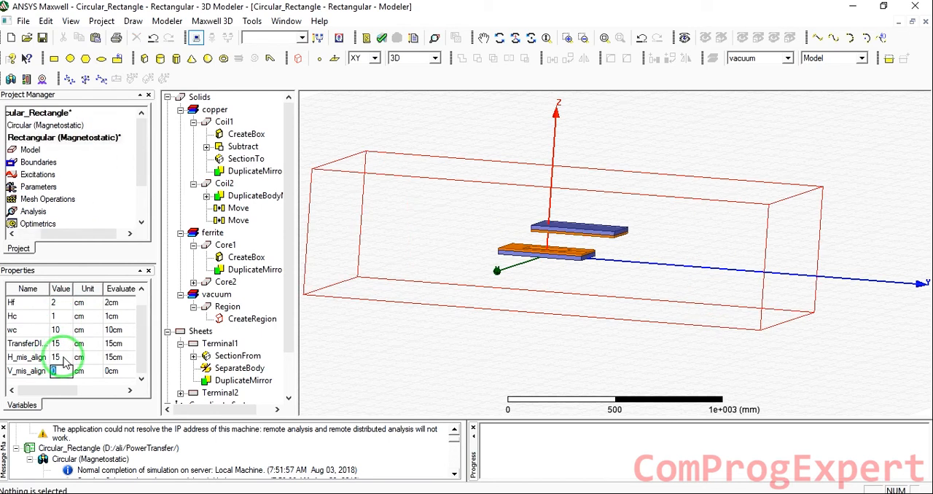
{"action": "left_click", "coordinate": [63, 357]}
{"action": "type", "text": "10"}
{"action": "key", "text": "Return"}
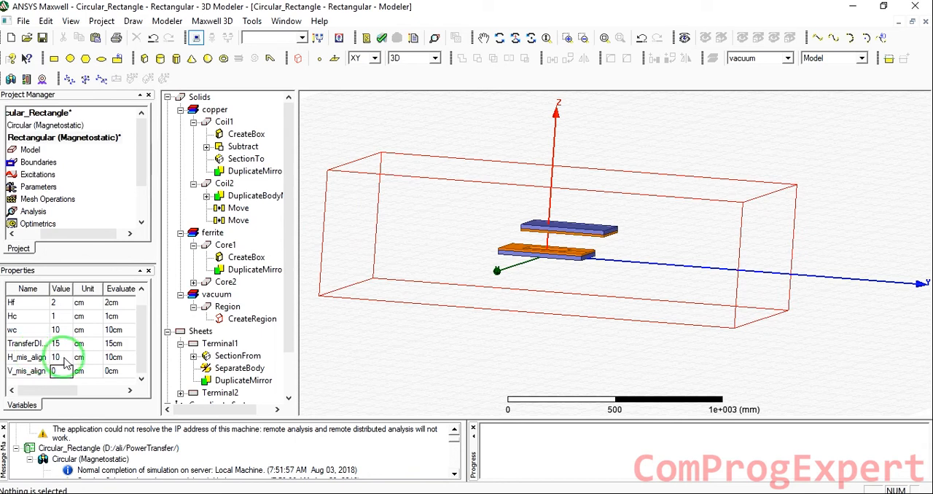
{"action": "key", "text": "Return"}
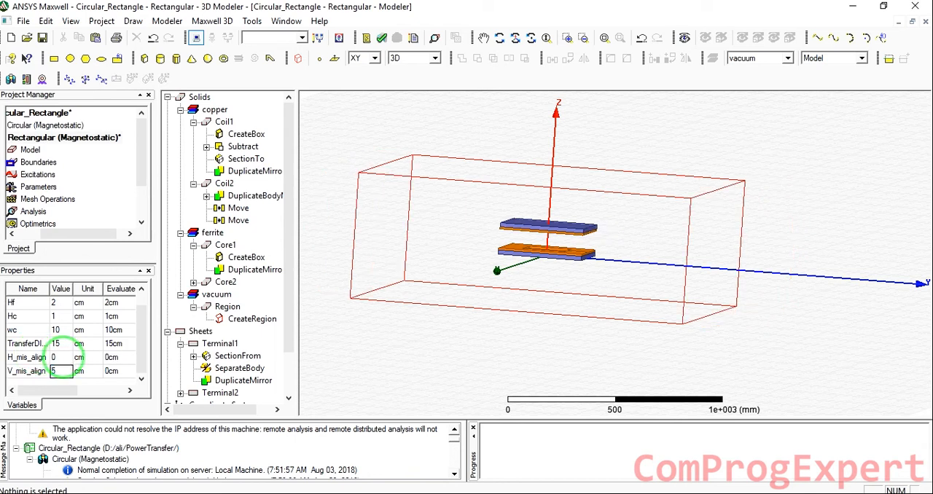
Test the vertical misalignment by setting the V_mis_align design variable to 5 cm, -2 cm and back to 0 cm
{"action": "type", "text": "5"}
{"action": "key", "text": "Return"}
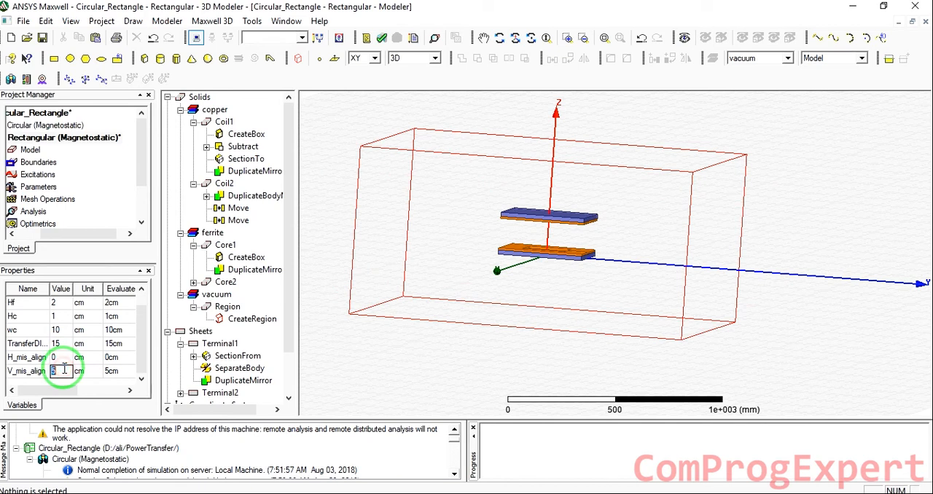
{"action": "key", "text": "Return"}
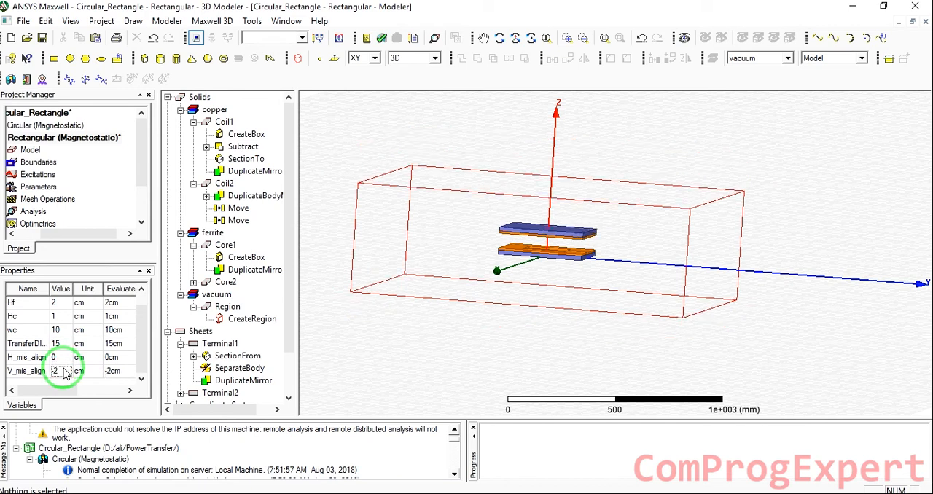
{"action": "left_click", "coordinate": [62, 369]}
{"action": "type", "text": "0"}
{"action": "key", "text": "Return"}
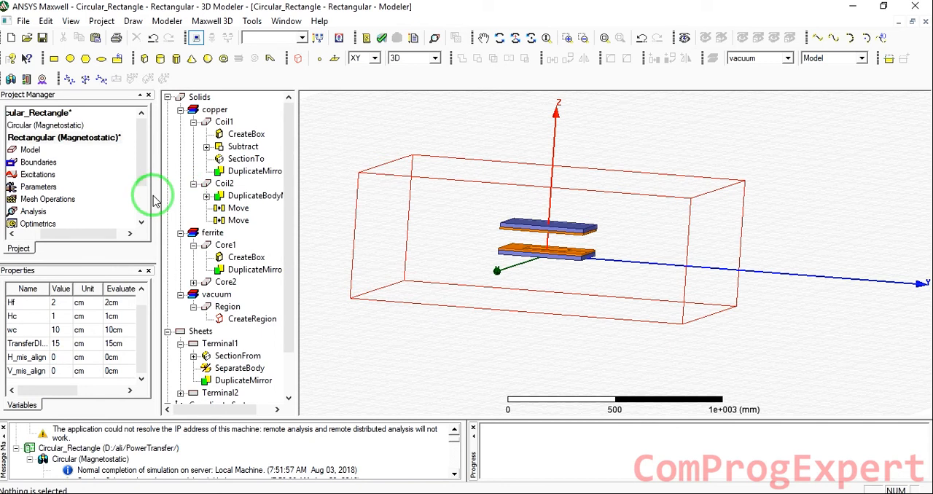
Save the project and collapse the operation histories of the coils, cores and Terminal1 in the model tree
{"action": "left_click", "coordinate": [41, 37]}
{"action": "left_click_drag", "start_coordinate": [87, 237], "coordinate": [35, 238]}
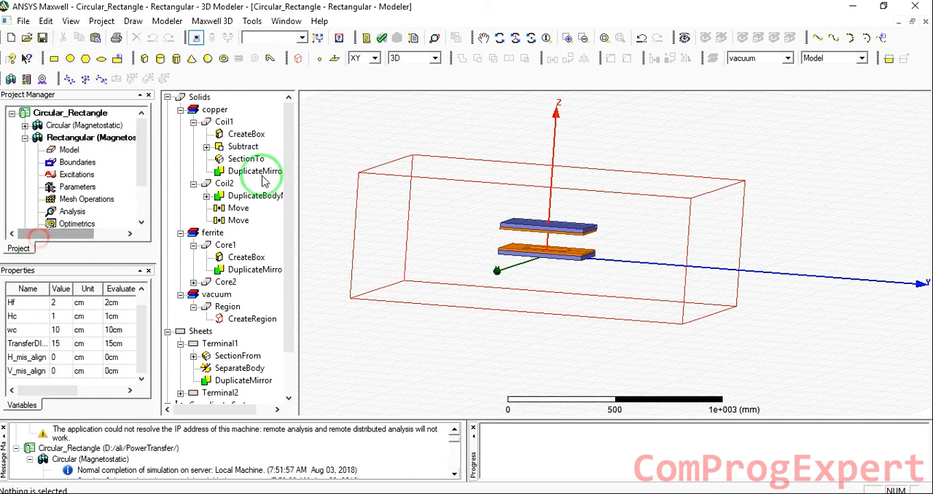
{"action": "left_click", "coordinate": [194, 122]}
{"action": "left_click", "coordinate": [194, 134]}
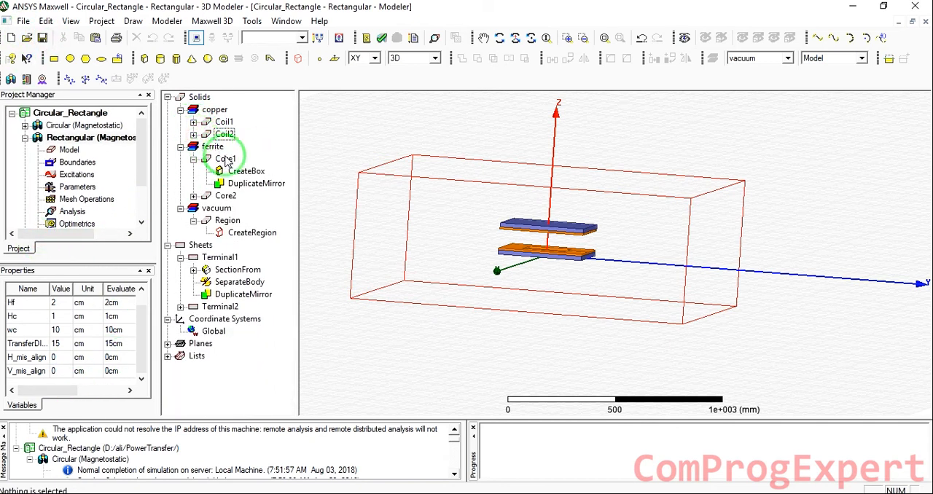
{"action": "left_click", "coordinate": [193, 159]}
{"action": "left_click", "coordinate": [193, 172]}
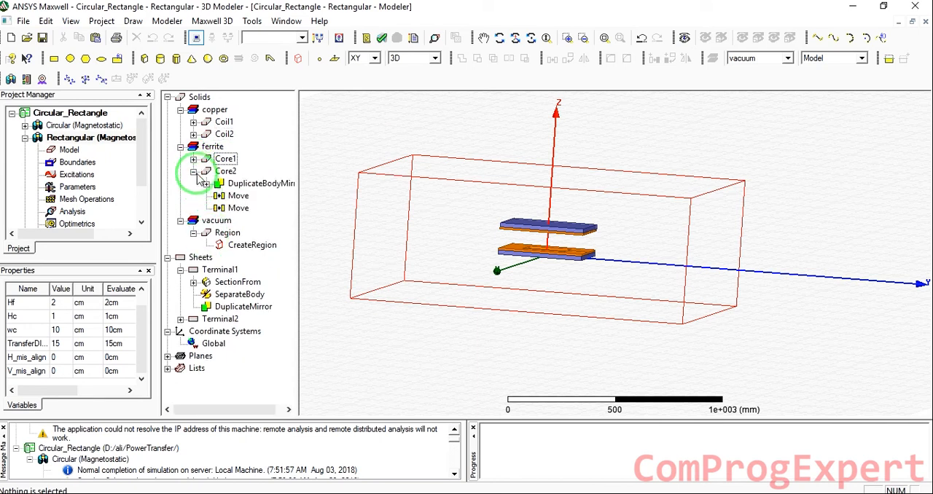
{"action": "left_click", "coordinate": [193, 171]}
{"action": "left_click", "coordinate": [180, 232]}
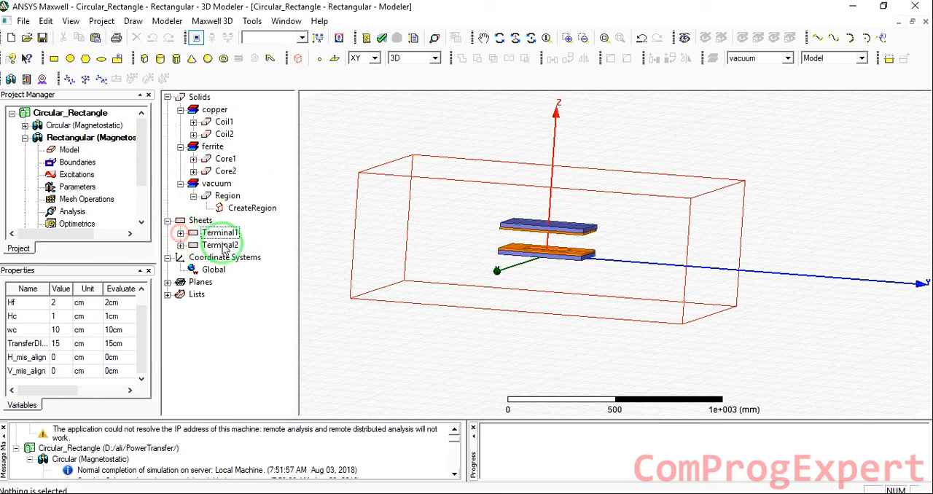
{"action": "left_click", "coordinate": [219, 245]}
{"action": "left_click", "coordinate": [313, 147]}
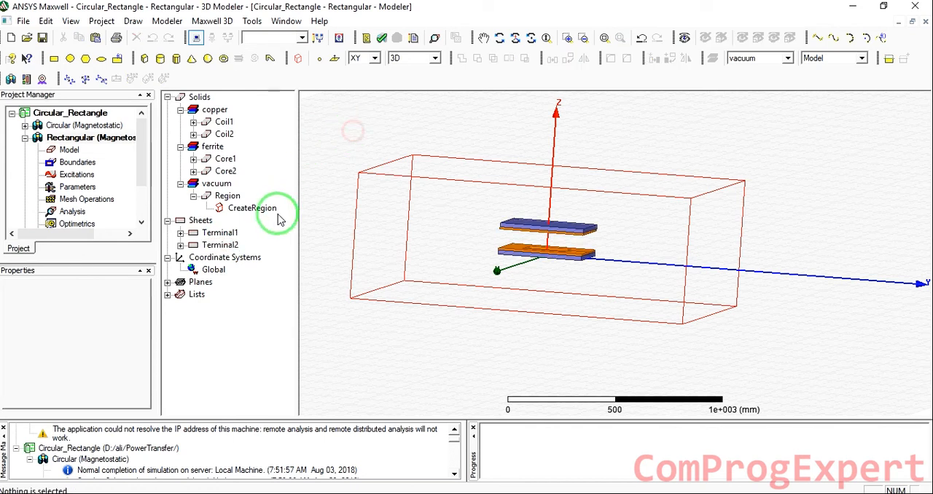
{"action": "left_click", "coordinate": [221, 234]}
{"action": "left_click", "coordinate": [223, 245], "text": "ctrl"}
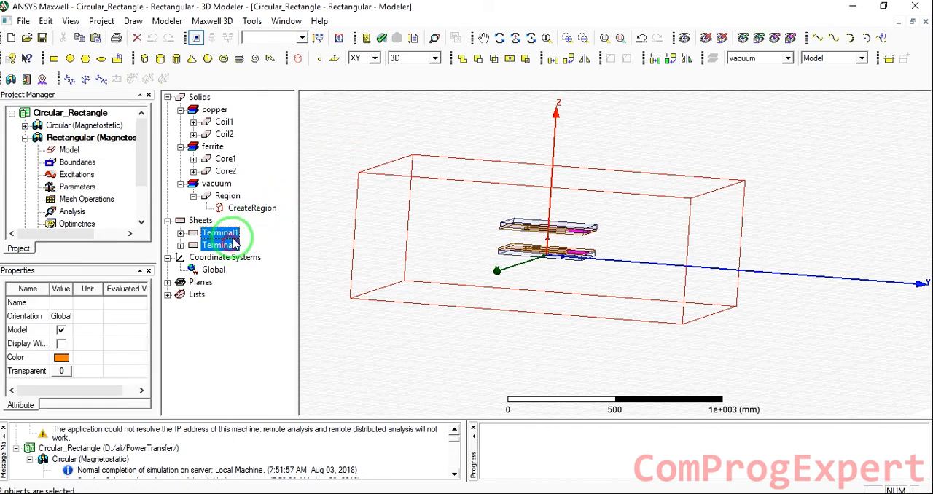
{"action": "right_click", "coordinate": [233, 240]}
{"action": "left_click", "coordinate": [329, 167]}
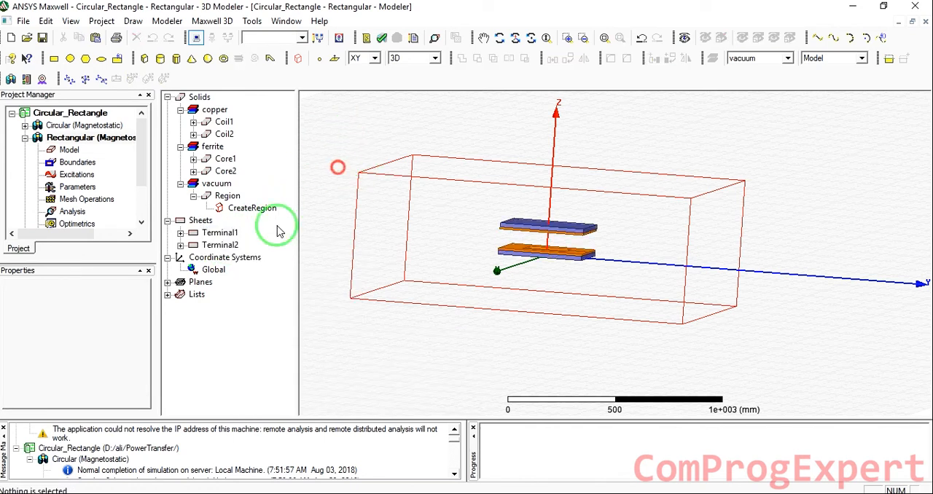
Assign a current excitation to the Terminal1 sheet, named after the first coil
{"action": "left_click", "coordinate": [217, 239]}
{"action": "right_click", "coordinate": [216, 234]}
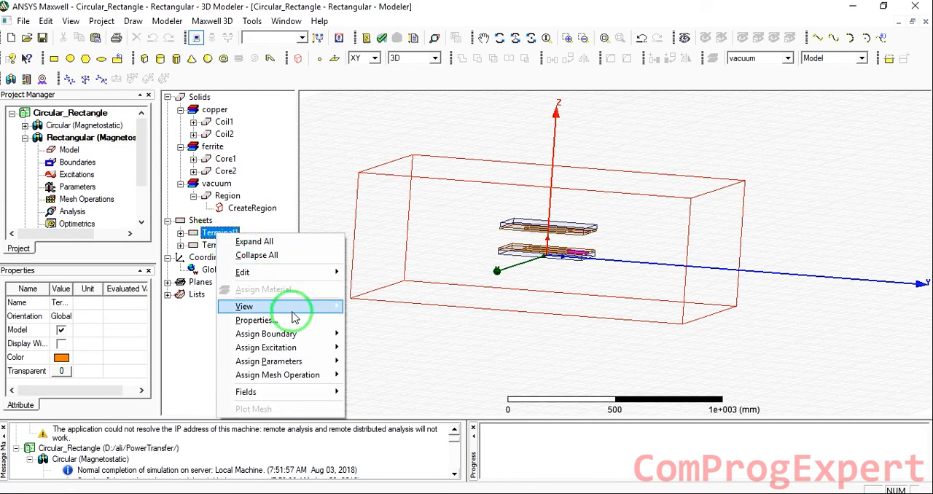
{"action": "mouse_move", "coordinate": [295, 348]}
{"action": "left_click", "coordinate": [377, 403]}
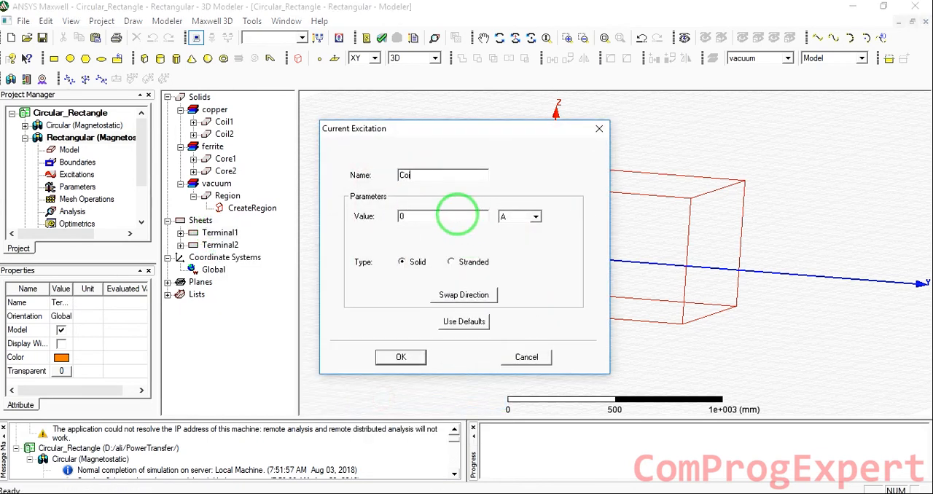
{"action": "key", "text": "Return"}
Assign a current excitation named Coil2 to the Terminal2 sheet
{"action": "left_click", "coordinate": [209, 245]}
{"action": "right_click", "coordinate": [216, 246]}
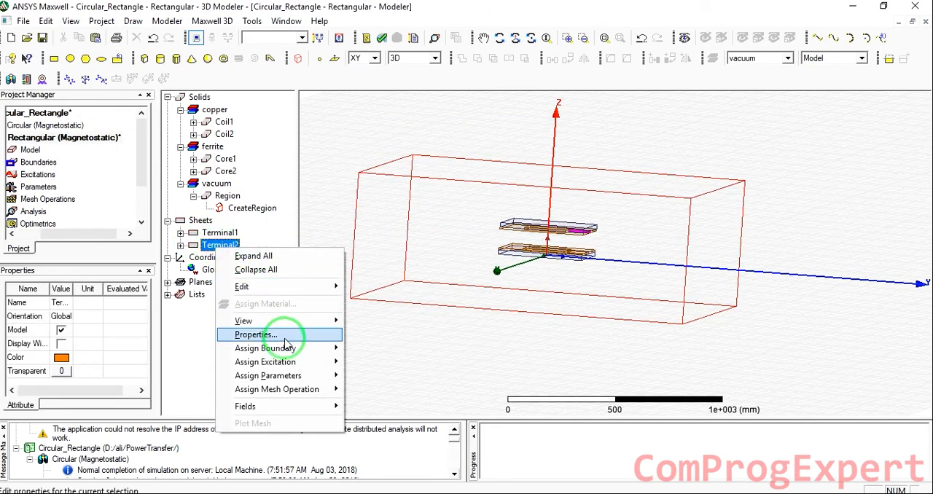
{"action": "left_click", "coordinate": [314, 363]}
{"action": "left_click", "coordinate": [376, 416]}
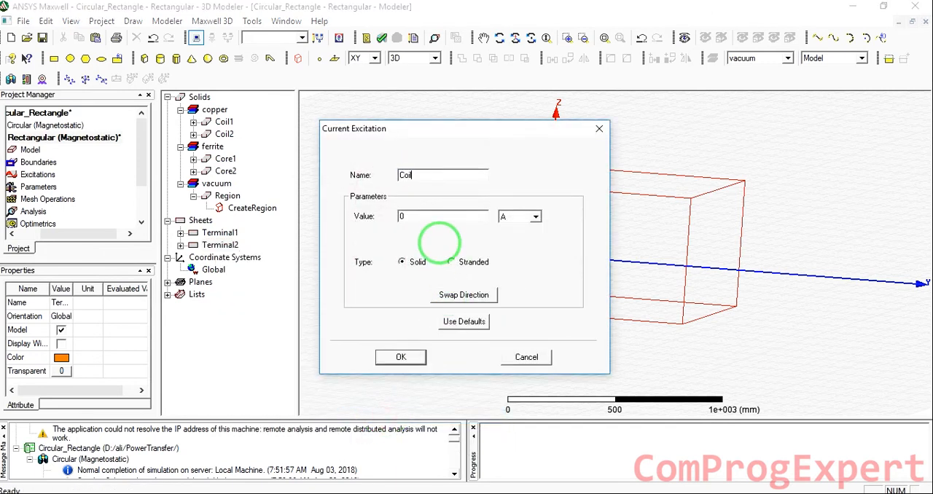
{"action": "type", "text": "Coil2"}
{"action": "key", "text": "Return"}
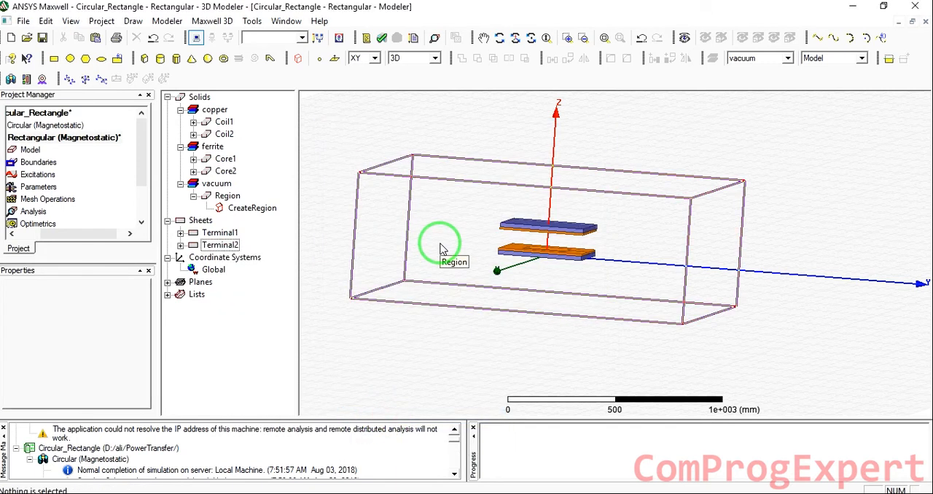
Assign a matrix parameter to the Rectangular design that includes both coil current excitations
{"action": "left_click_drag", "start_coordinate": [92, 232], "coordinate": [62, 306]}
{"action": "right_click", "coordinate": [73, 187]}
{"action": "mouse_move", "coordinate": [143, 199]}
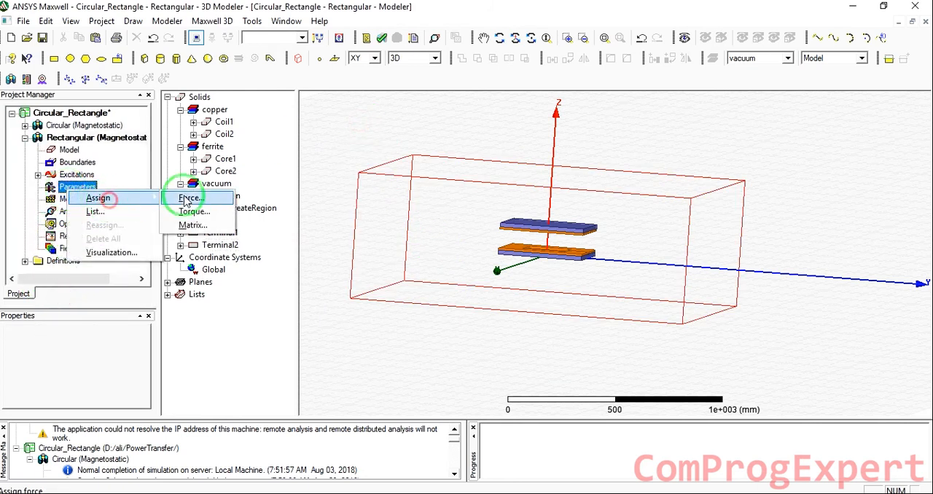
{"action": "left_click", "coordinate": [193, 229]}
{"action": "left_click", "coordinate": [475, 205]}
{"action": "left_click", "coordinate": [475, 219]}
{"action": "left_click", "coordinate": [545, 373]}
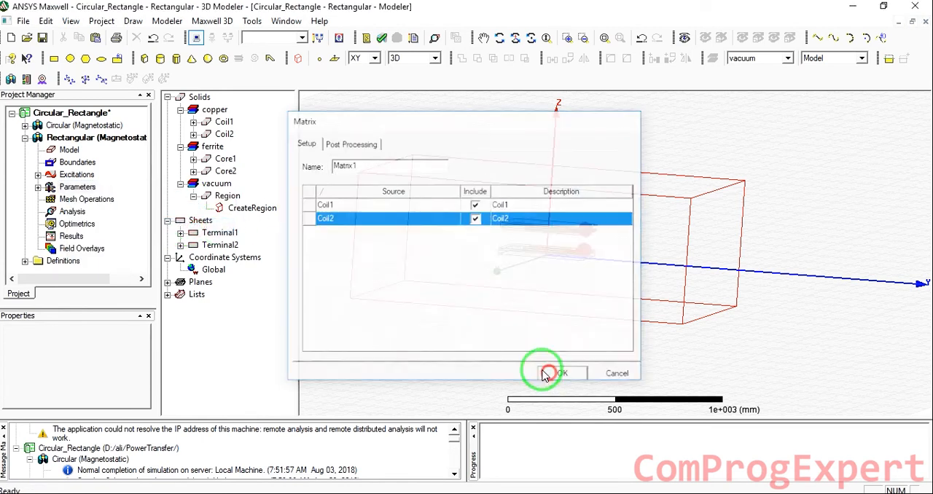
Add a solution setup to the Rectangular design with 10 maximum passes and 1 percent error, and save the project
{"action": "right_click", "coordinate": [74, 212]}
{"action": "left_click", "coordinate": [99, 243]}
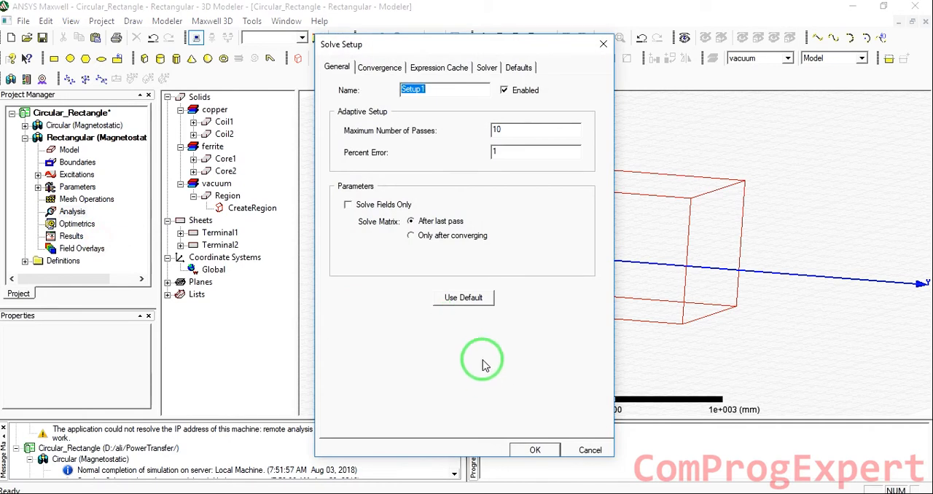
{"action": "left_click", "coordinate": [540, 450]}
{"action": "left_click", "coordinate": [337, 227]}
{"action": "left_click", "coordinate": [42, 37]}
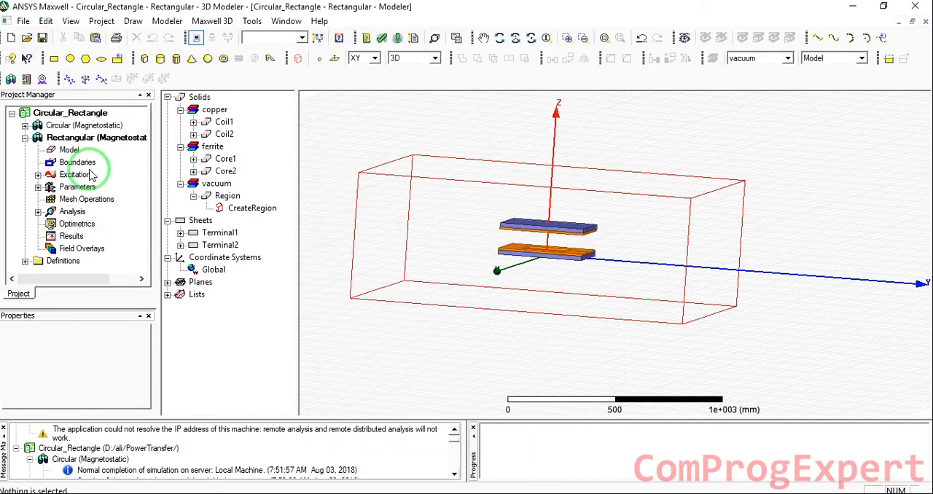
Add a parametric setup that sweeps H_mis_align linearly from 0 to 10 cm in 2 cm steps
{"action": "right_click", "coordinate": [69, 227]}
{"action": "left_click", "coordinate": [114, 244]}
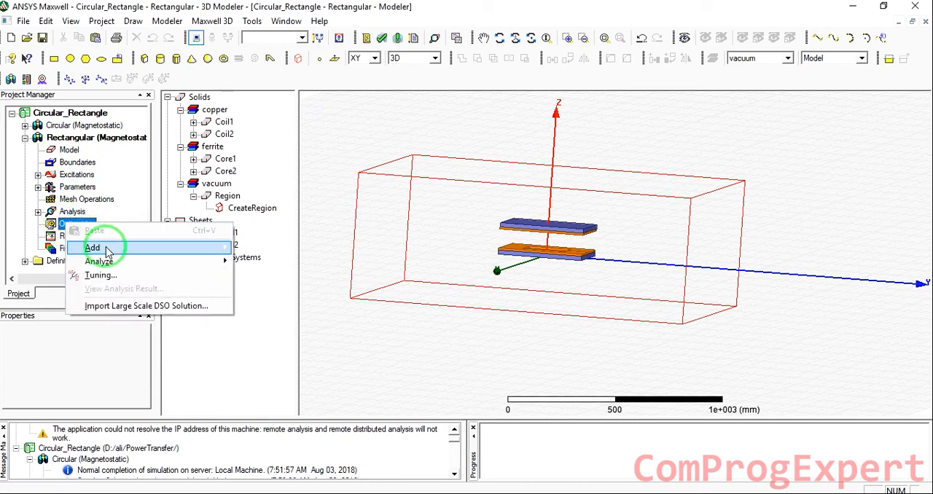
{"action": "left_click", "coordinate": [270, 249]}
{"action": "left_click", "coordinate": [626, 138]}
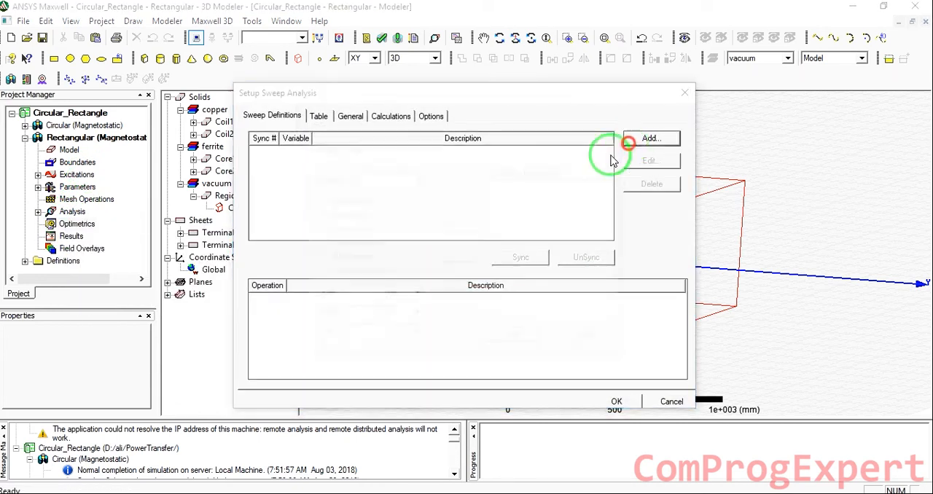
{"action": "left_click", "coordinate": [386, 177]}
{"action": "left_click", "coordinate": [372, 234]}
{"action": "left_click", "coordinate": [353, 294]}
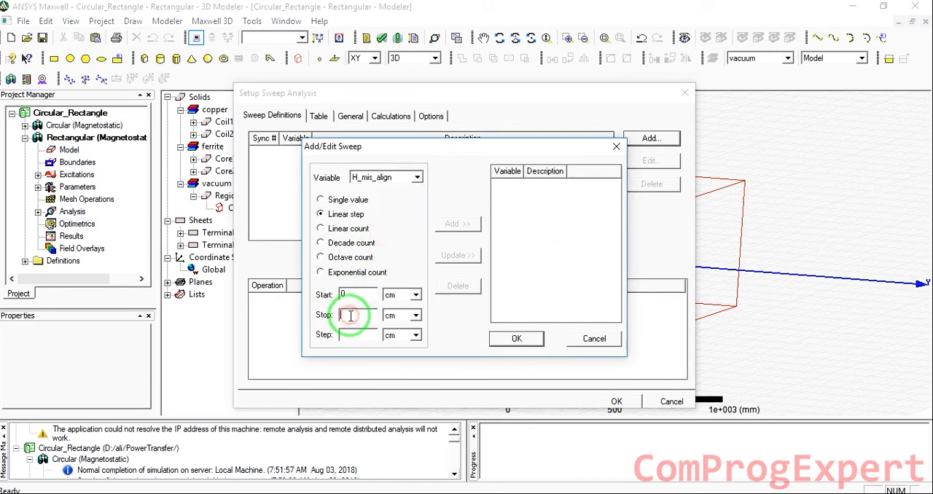
{"action": "type", "text": "2"}
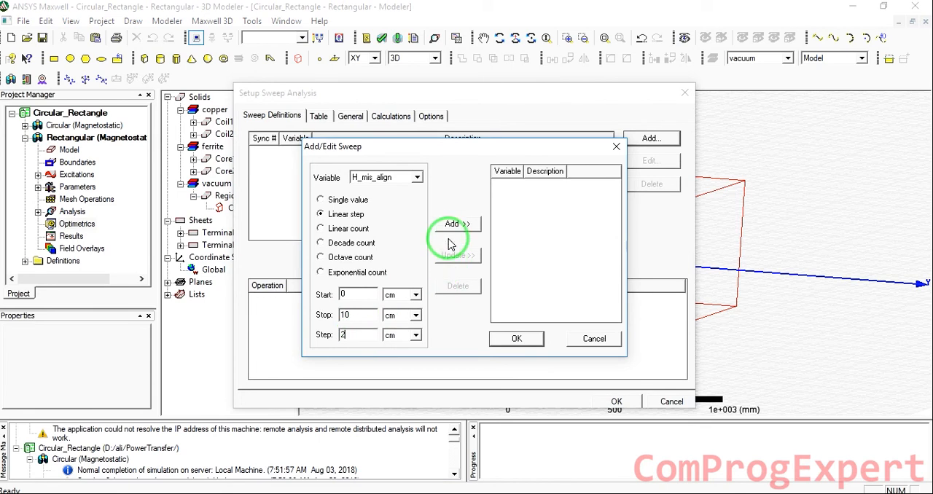
{"action": "left_click", "coordinate": [458, 224]}
{"action": "left_click", "coordinate": [517, 338]}
{"action": "left_click", "coordinate": [615, 403]}
Rename the new parametric setup to Horizental, run its analysis and enlarge the message area
{"action": "left_click", "coordinate": [38, 224]}
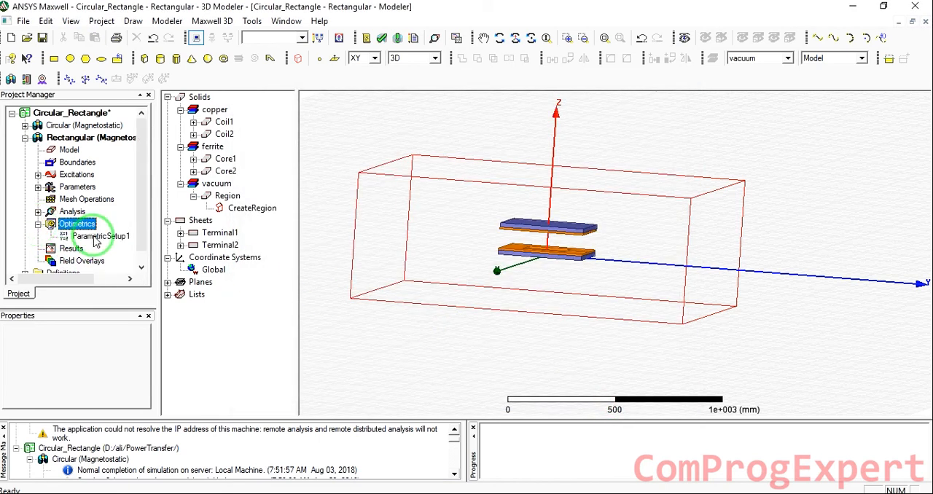
{"action": "left_click", "coordinate": [95, 237]}
{"action": "left_click", "coordinate": [96, 237]}
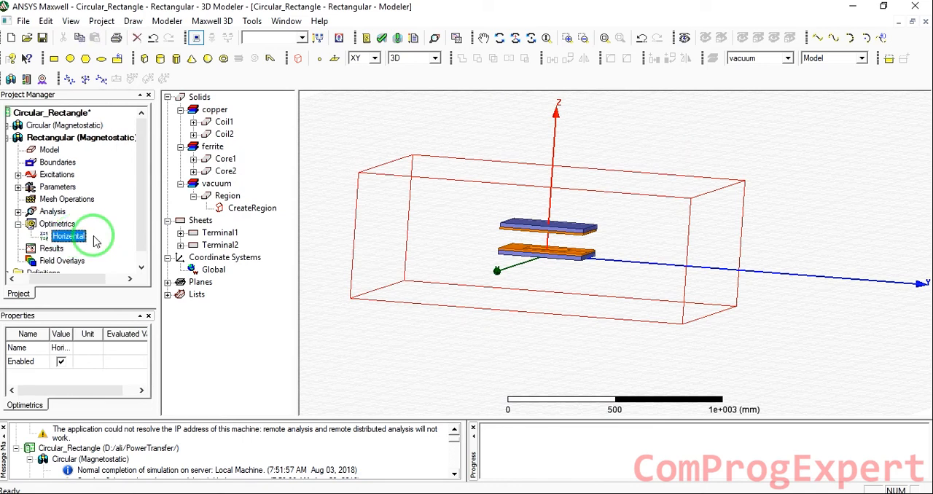
{"action": "right_click", "coordinate": [84, 241]}
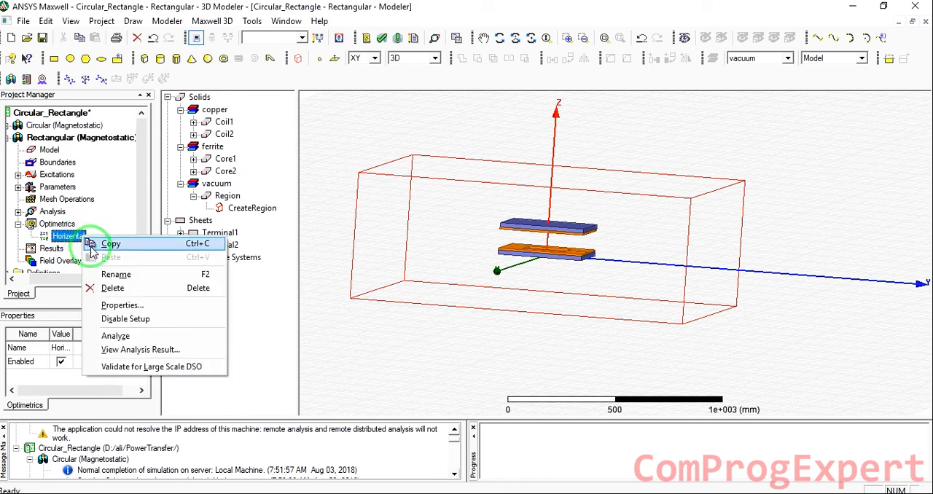
{"action": "left_click", "coordinate": [135, 336]}
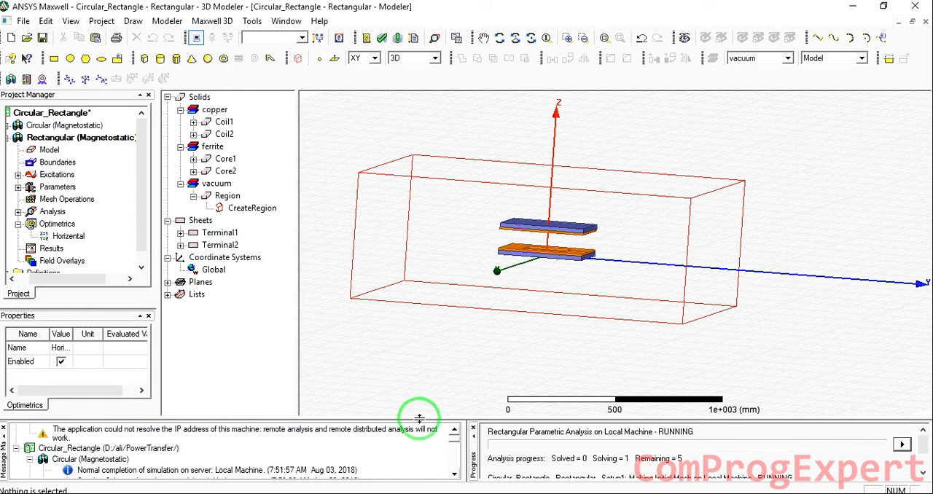
{"action": "left_click_drag", "start_coordinate": [420, 418], "coordinate": [421, 390]}
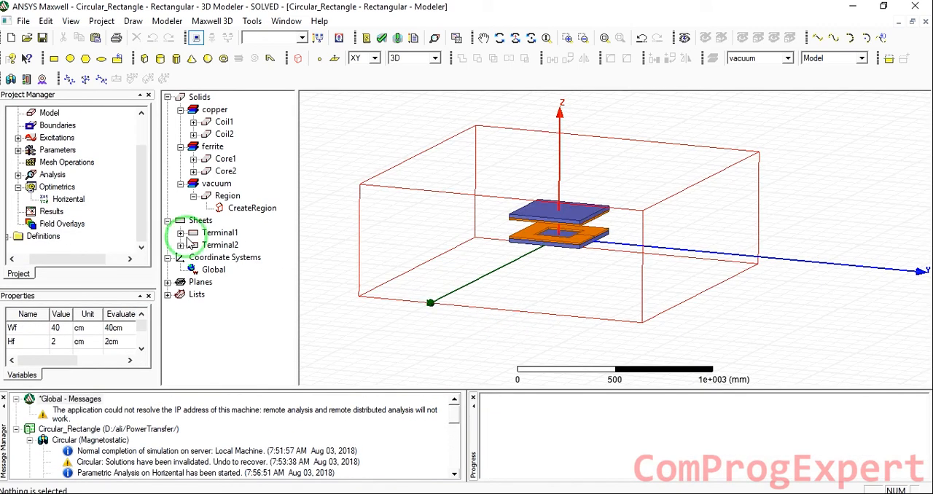
Create a magnetostatic rectangular plot of Matrix1.L(Coil1,Coil2) against H_mis_align for all sweep values
{"action": "right_click", "coordinate": [54, 211]}
{"action": "mouse_move", "coordinate": [111, 220]}
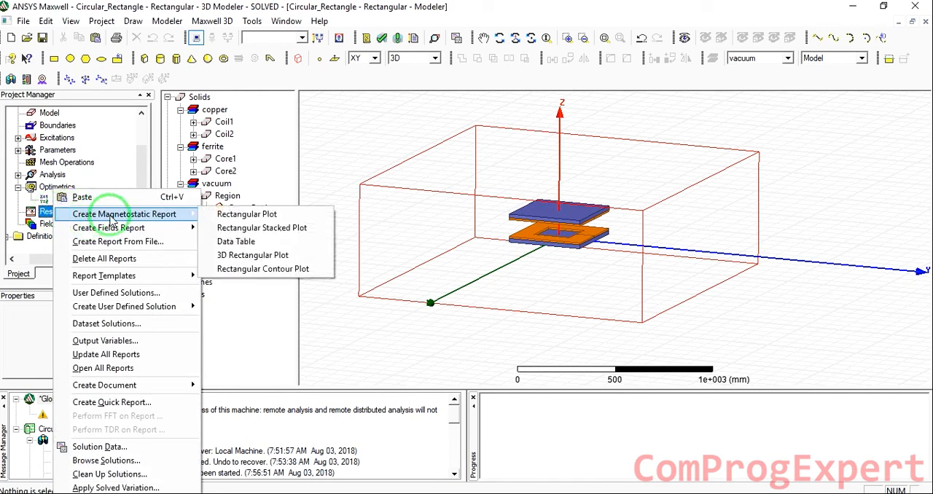
{"action": "left_click", "coordinate": [234, 214]}
{"action": "left_click", "coordinate": [378, 191]}
{"action": "left_click", "coordinate": [361, 216]}
{"action": "left_click", "coordinate": [274, 308]}
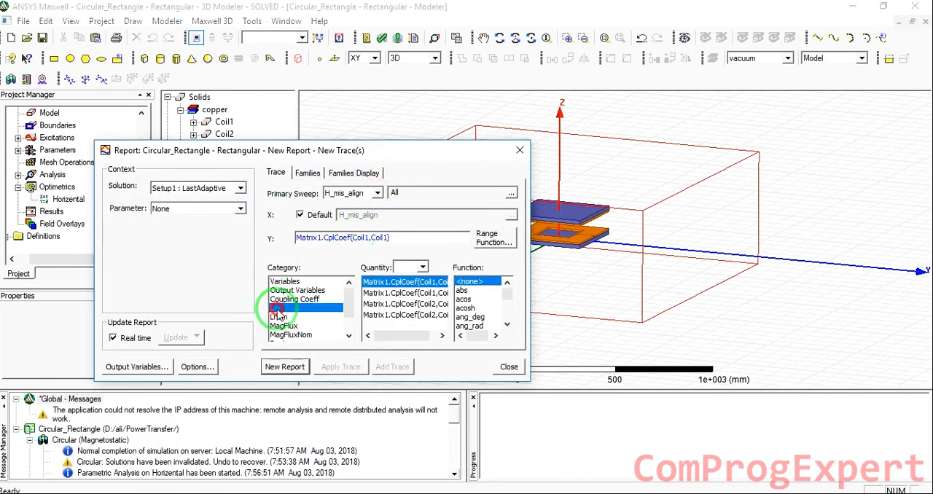
{"action": "left_click", "coordinate": [398, 292]}
{"action": "left_click", "coordinate": [284, 366]}
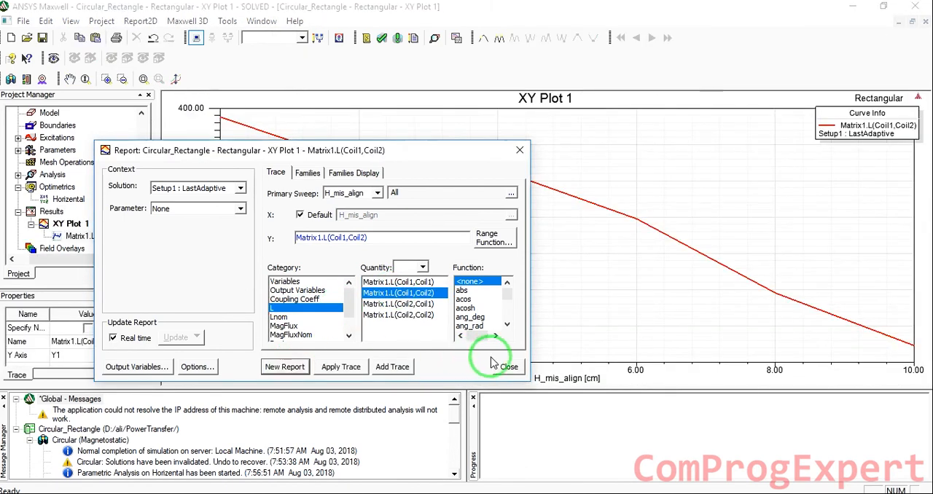
{"action": "left_click", "coordinate": [503, 367]}
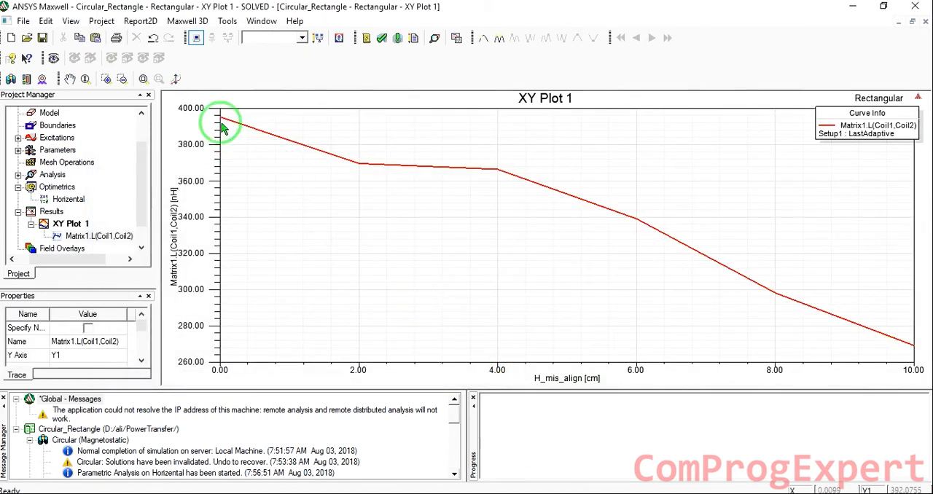
Assign a length-based mesh refinement with a 2 cm maximum element length to all model objects except the Region
{"action": "scroll", "coordinate": [79, 164], "scroll_direction": "up", "scroll_amount": 1}
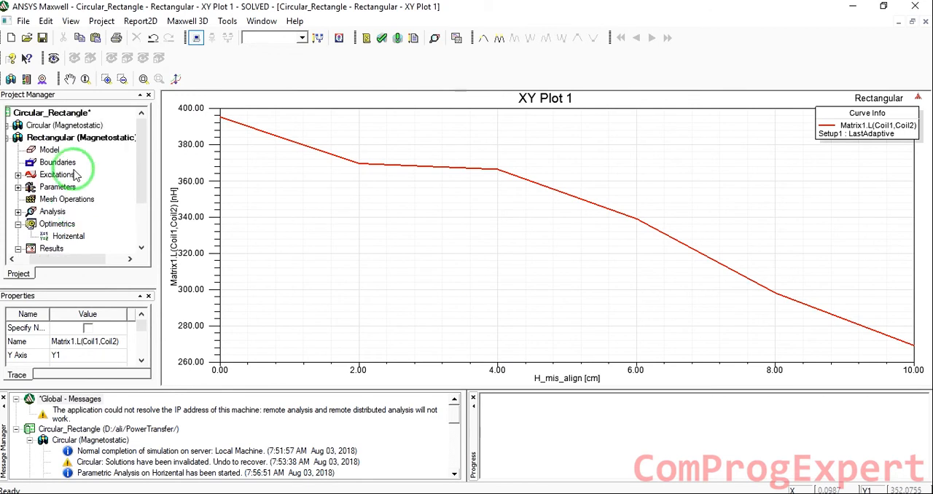
{"action": "double_click", "coordinate": [75, 149]}
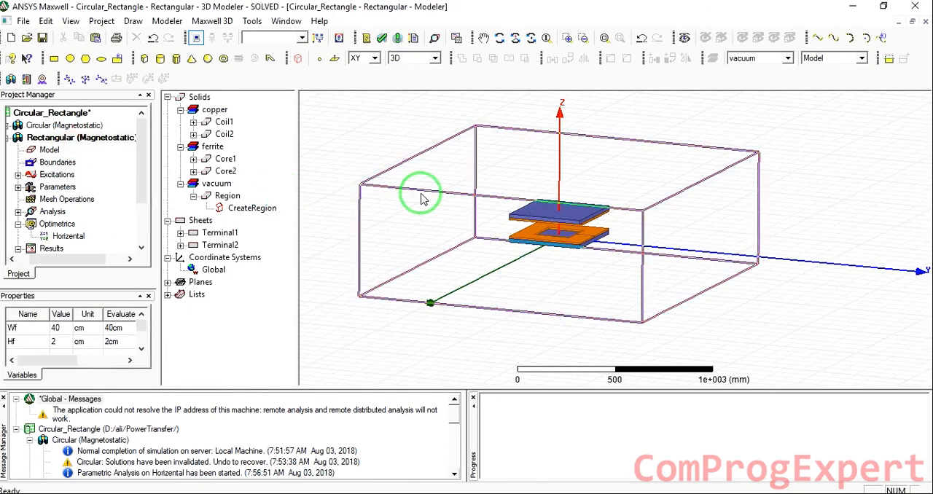
{"action": "key", "text": "ctrl+a"}
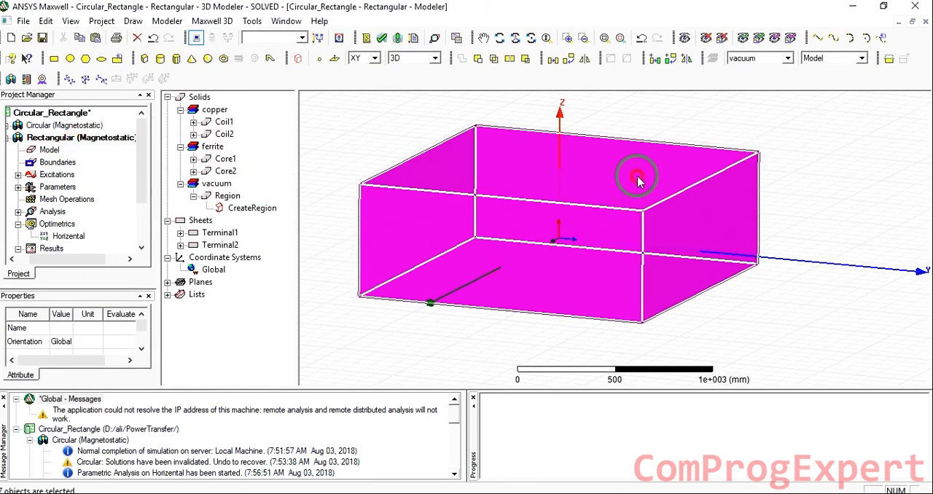
{"action": "left_click", "coordinate": [639, 181]}
{"action": "right_click", "coordinate": [346, 156]}
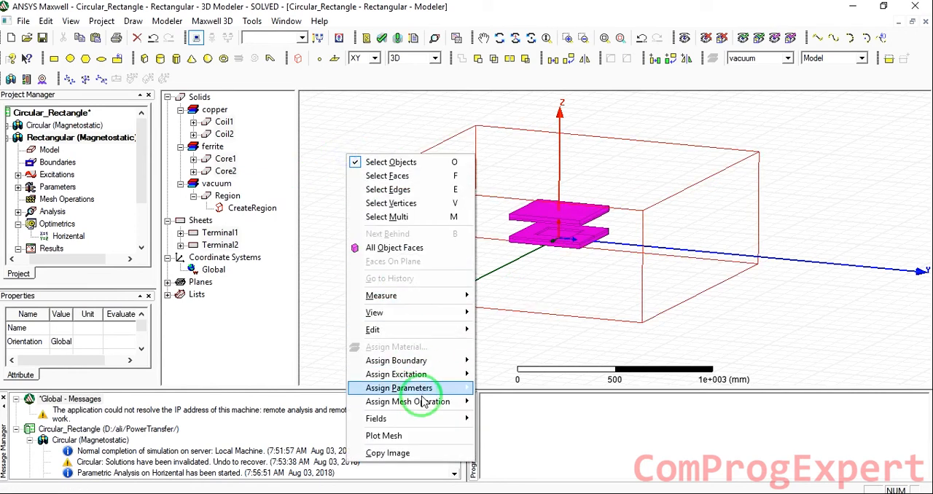
{"action": "mouse_move", "coordinate": [438, 402]}
{"action": "mouse_move", "coordinate": [521, 414]}
{"action": "left_click", "coordinate": [641, 415]}
{"action": "left_click", "coordinate": [438, 234]}
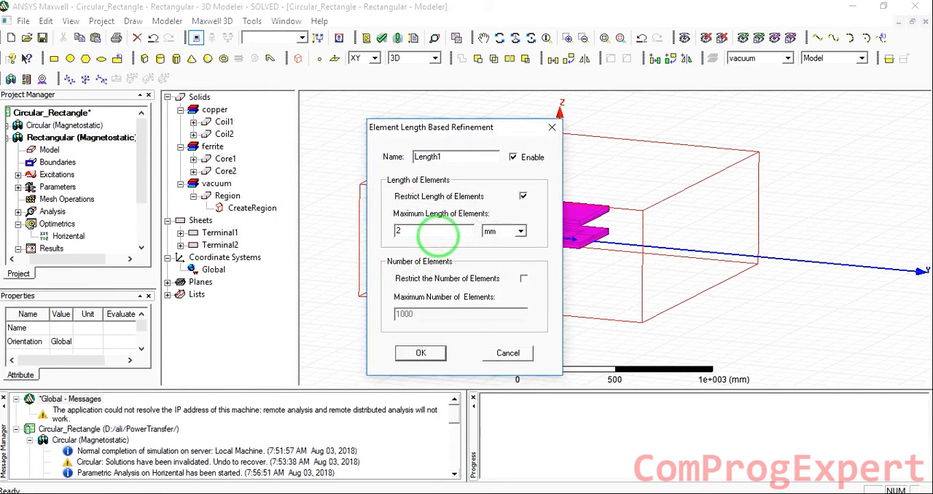
{"action": "type", "text": "2cm"}
{"action": "key", "text": "Return"}
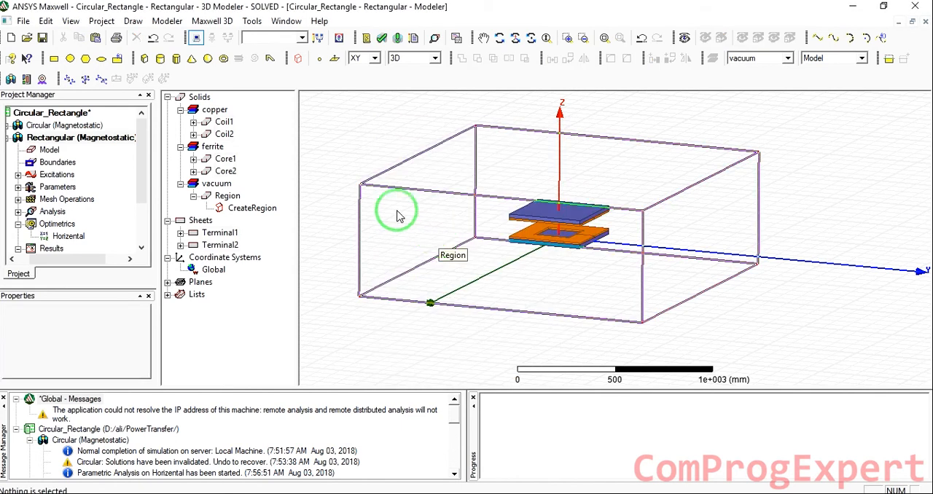
{"action": "left_click", "coordinate": [371, 150]}
Try to rerun the Horizental parametric analysis with the refined mesh
{"action": "right_click", "coordinate": [61, 241]}
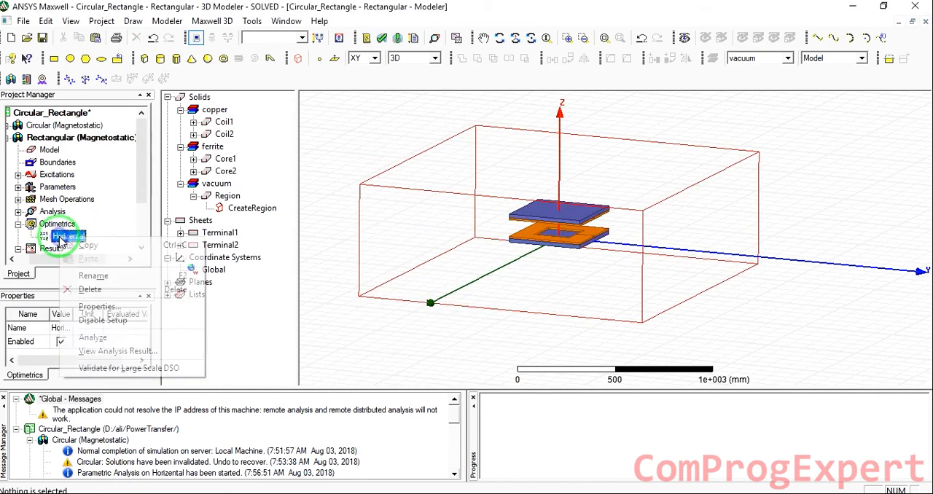
{"action": "left_click", "coordinate": [95, 336]}
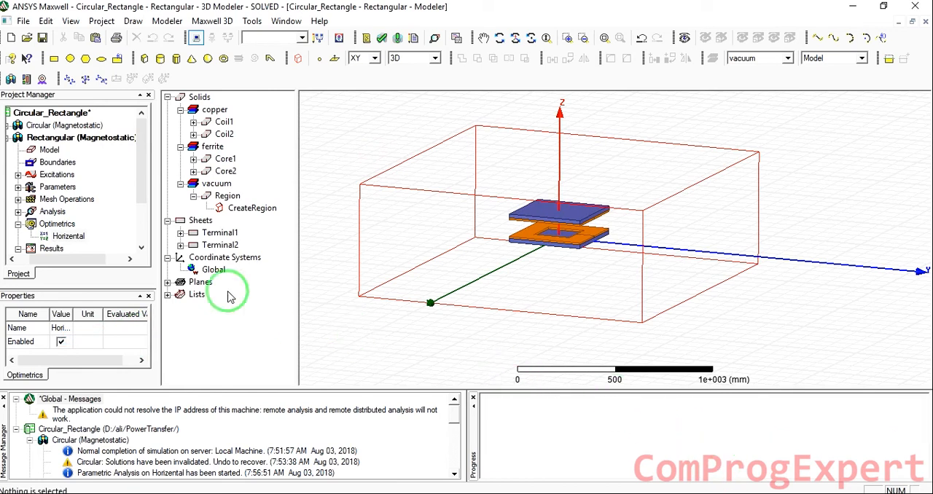
Clean up the Rectangular design's results by deleting all solutions for all variations
{"action": "scroll", "coordinate": [45, 245], "scroll_direction": "down", "scroll_amount": 1}
{"action": "right_click", "coordinate": [44, 241]}
{"action": "left_click", "coordinate": [52, 226]}
{"action": "right_click", "coordinate": [52, 225]}
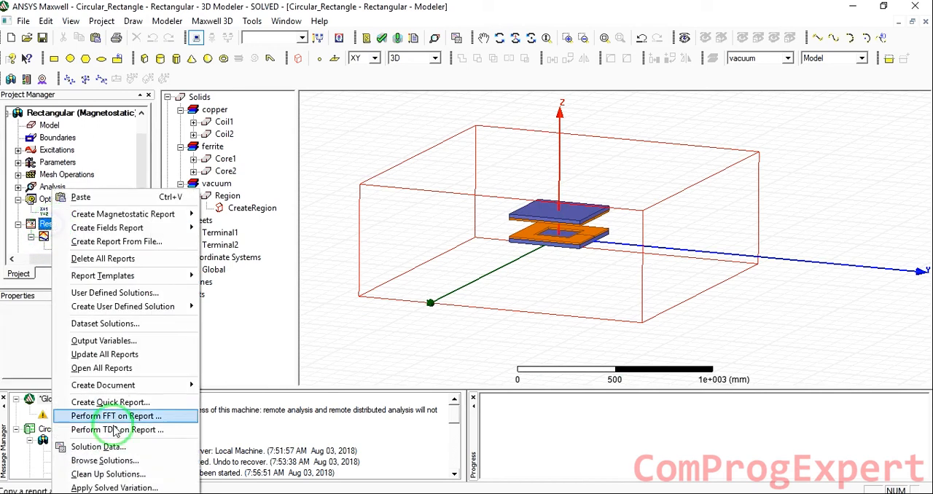
{"action": "left_click", "coordinate": [126, 474]}
{"action": "left_click", "coordinate": [384, 218]}
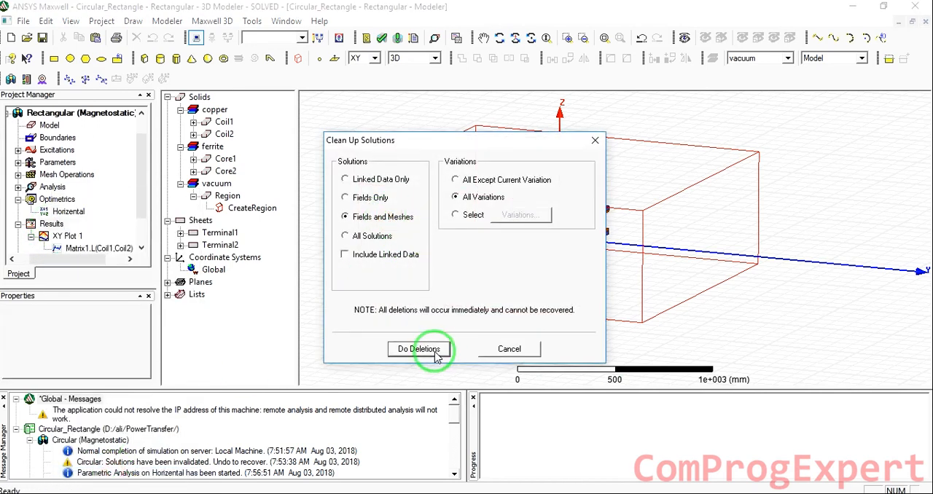
{"action": "left_click", "coordinate": [368, 244]}
{"action": "left_click", "coordinate": [419, 349]}
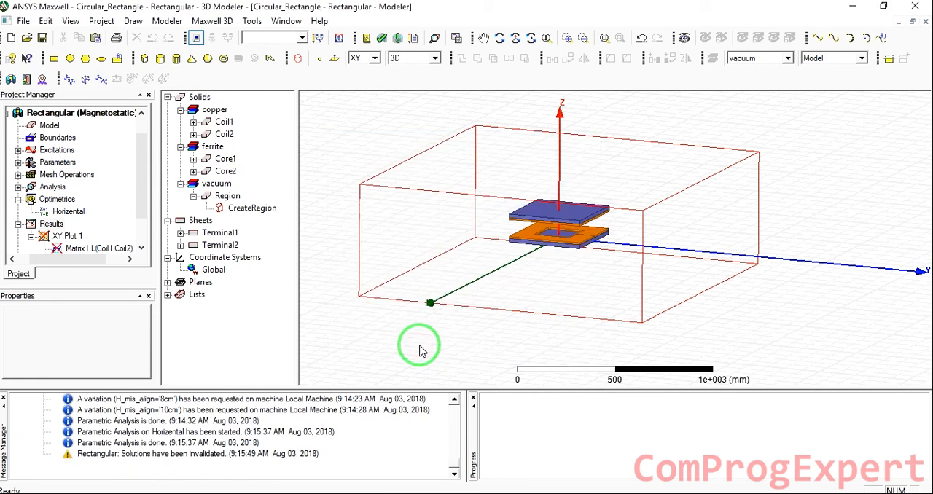
Analyze the Horizental parametric setup again after the solution cleanup
{"action": "left_click", "coordinate": [67, 210]}
{"action": "right_click", "coordinate": [67, 210]}
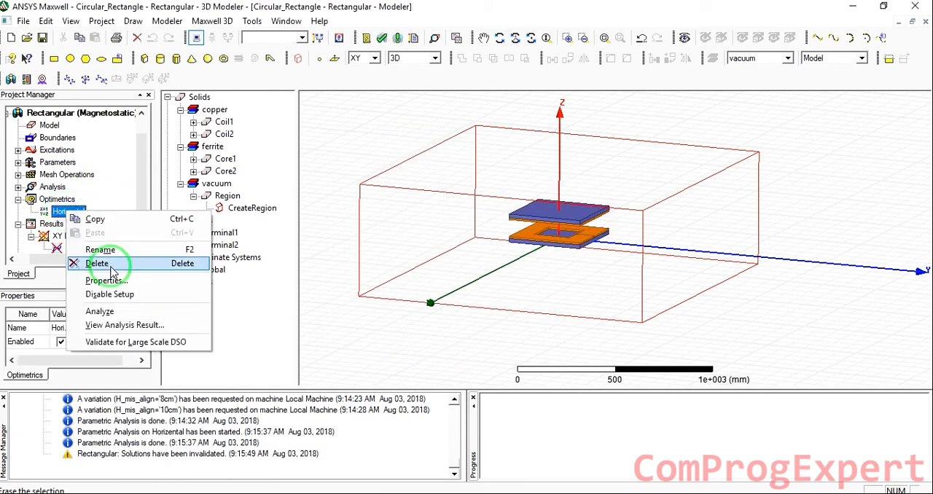
{"action": "left_click", "coordinate": [121, 312]}
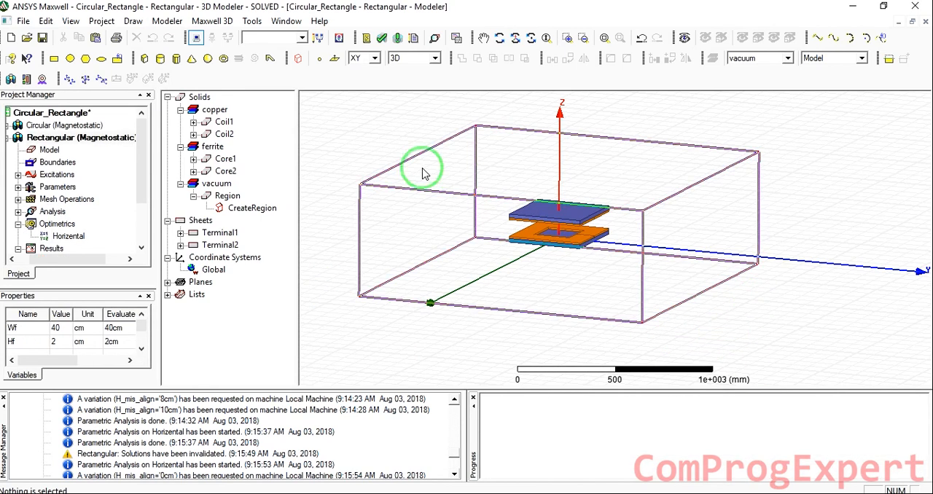
Open the Rectangular design's XY Plot 1, examine the mutual inductance curve and fit the whole curve in the plot
{"action": "scroll", "coordinate": [87, 204], "scroll_direction": "down", "scroll_amount": 3}
{"action": "left_click", "coordinate": [73, 187]}
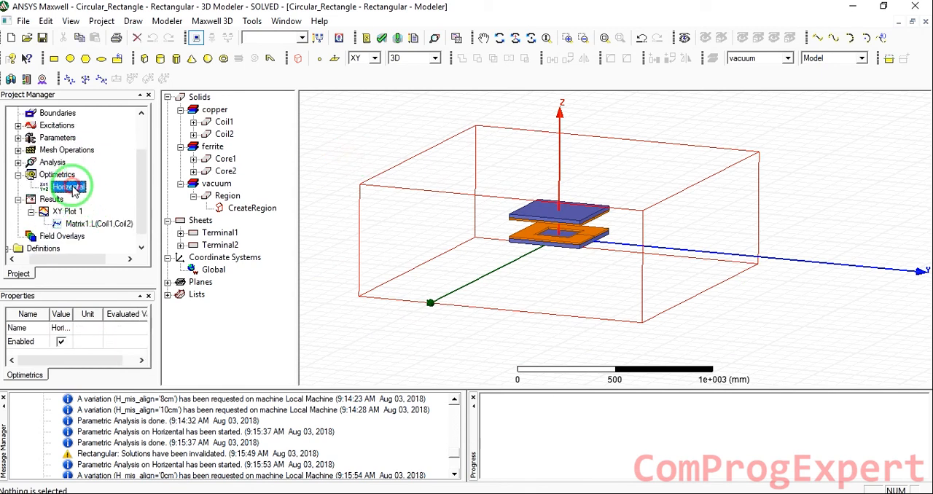
{"action": "double_click", "coordinate": [71, 212]}
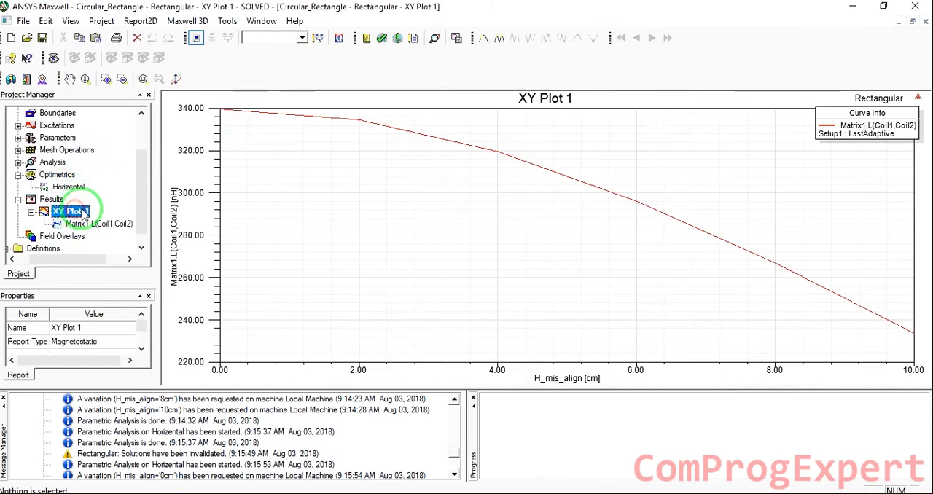
{"action": "scroll", "coordinate": [716, 321], "scroll_direction": "down", "scroll_amount": 2}
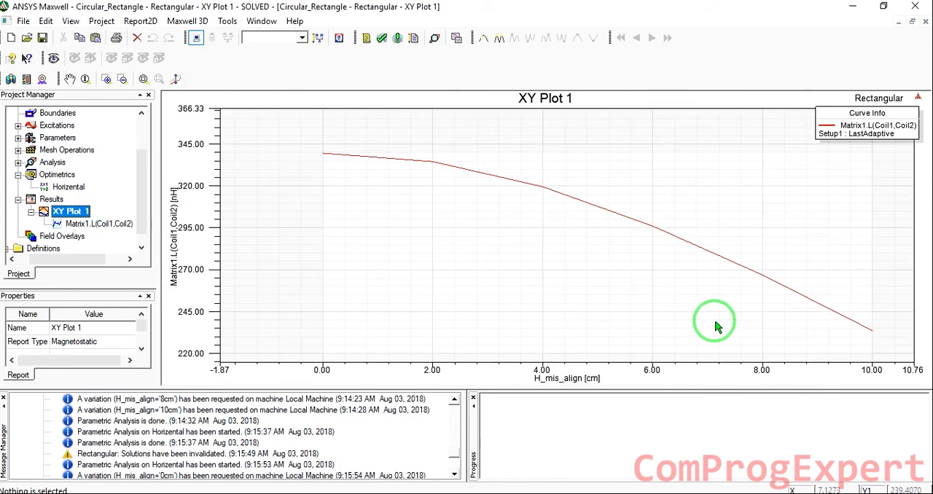
{"action": "scroll", "coordinate": [392, 253], "scroll_direction": "up", "scroll_amount": 1}
{"action": "scroll", "coordinate": [389, 255], "scroll_direction": "down", "scroll_amount": 1}
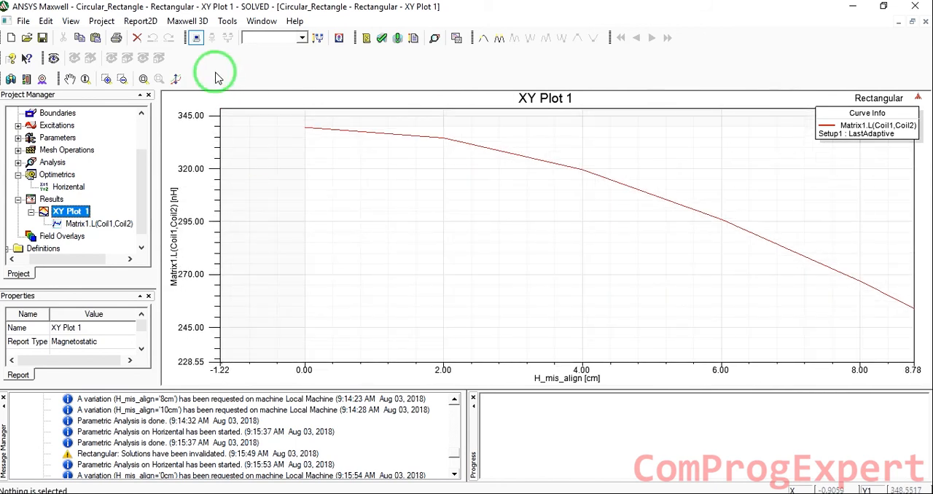
{"action": "left_click", "coordinate": [143, 79]}
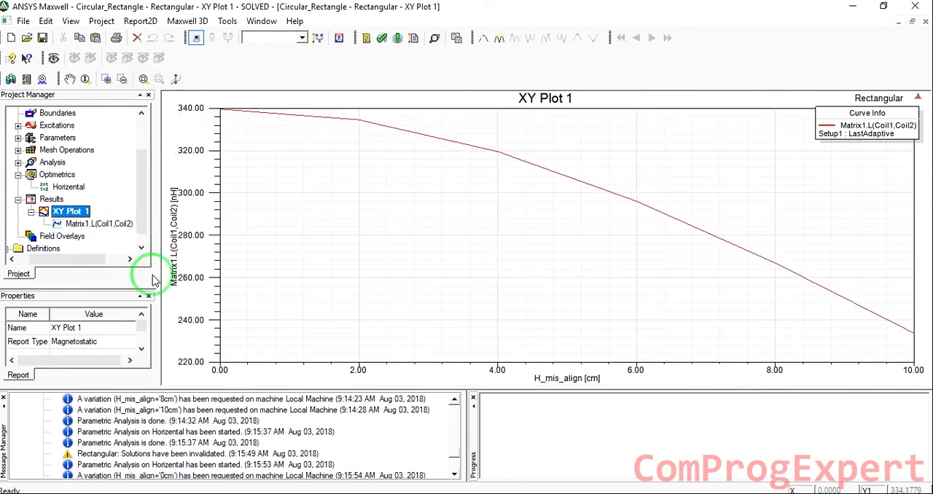
Open the Circular design's XY Plot 1 to view mutual inductance against horizontal misalignment
{"action": "scroll", "coordinate": [85, 186], "scroll_direction": "up", "scroll_amount": 2}
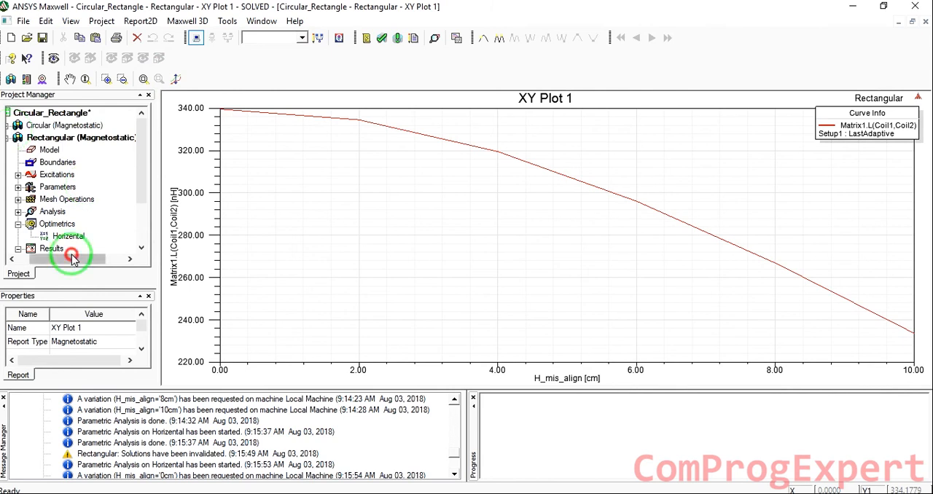
{"action": "left_click_drag", "start_coordinate": [74, 260], "coordinate": [56, 260]}
{"action": "left_click", "coordinate": [26, 126]}
{"action": "scroll", "coordinate": [78, 178], "scroll_direction": "down", "scroll_amount": 3}
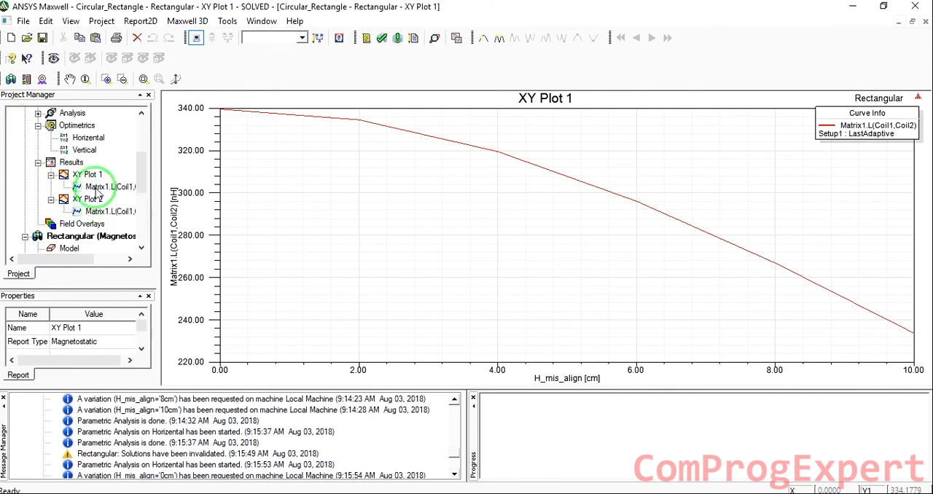
{"action": "double_click", "coordinate": [91, 175]}
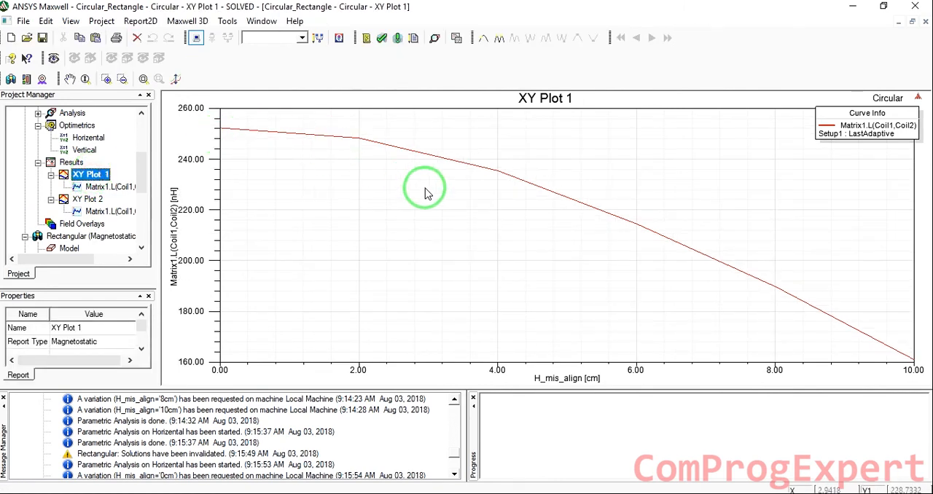
Cascade all open plot and modeler windows
{"action": "left_click", "coordinate": [261, 21]}
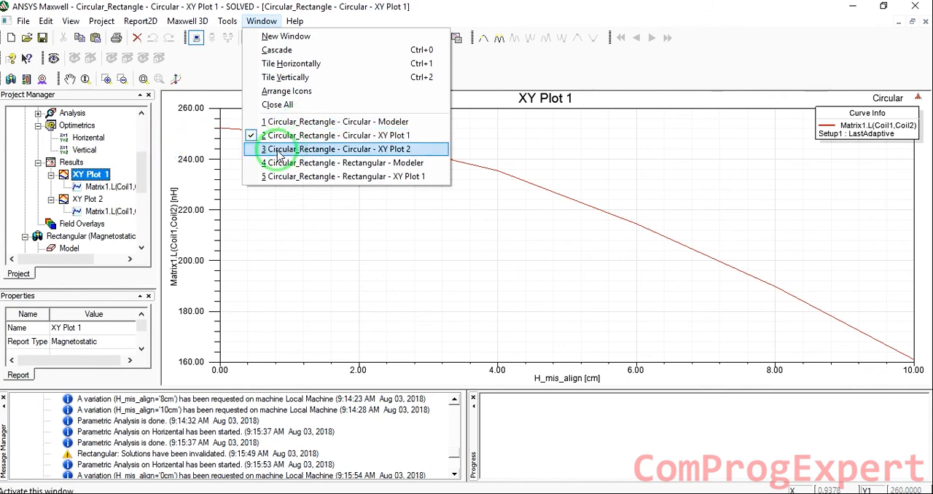
{"action": "left_click", "coordinate": [188, 20]}
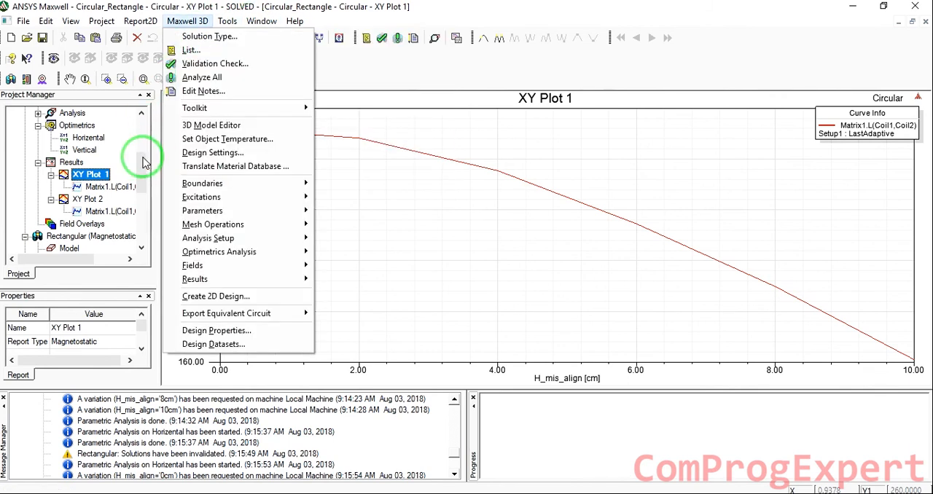
{"action": "left_click_drag", "start_coordinate": [144, 161], "coordinate": [141, 105]}
{"action": "left_click", "coordinate": [261, 23]}
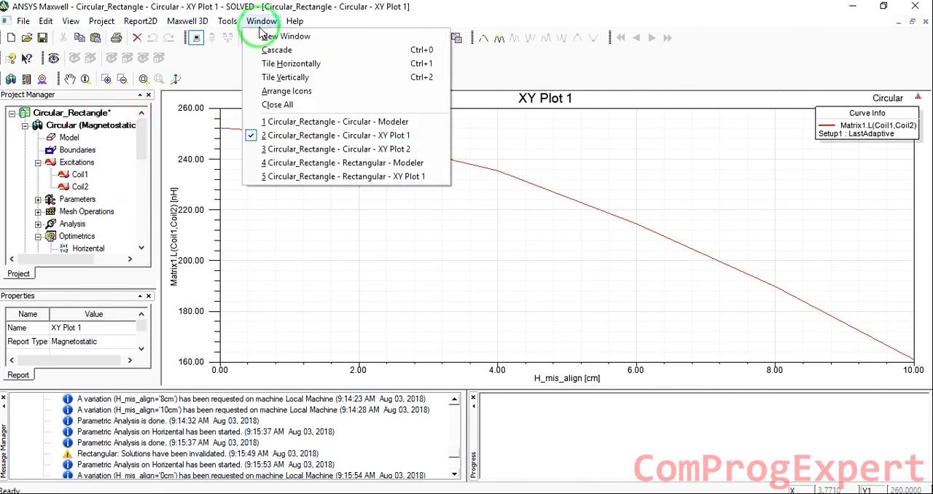
{"action": "left_click", "coordinate": [313, 93]}
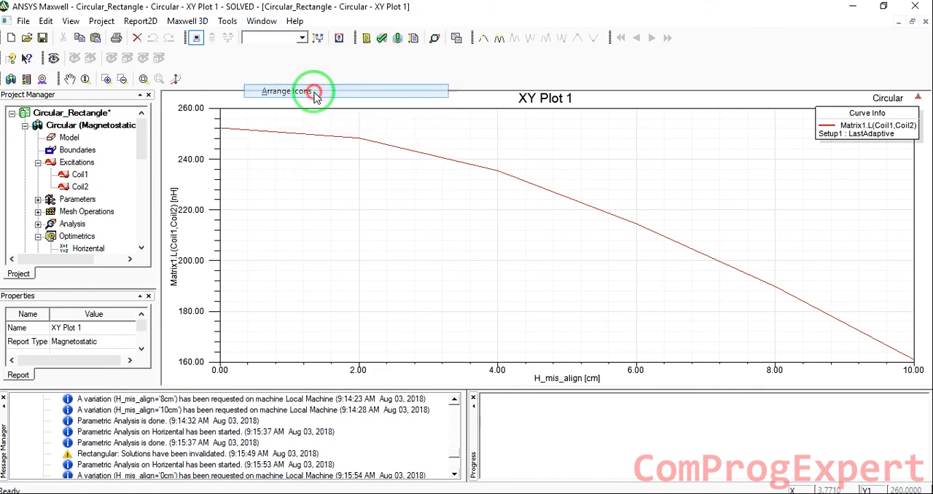
{"action": "left_click", "coordinate": [261, 23]}
{"action": "left_click", "coordinate": [277, 49]}
Close both modeler windows and the Circular design's XY Plot 2, keeping the two XY Plot 1 windows open
{"action": "left_click", "coordinate": [838, 159]}
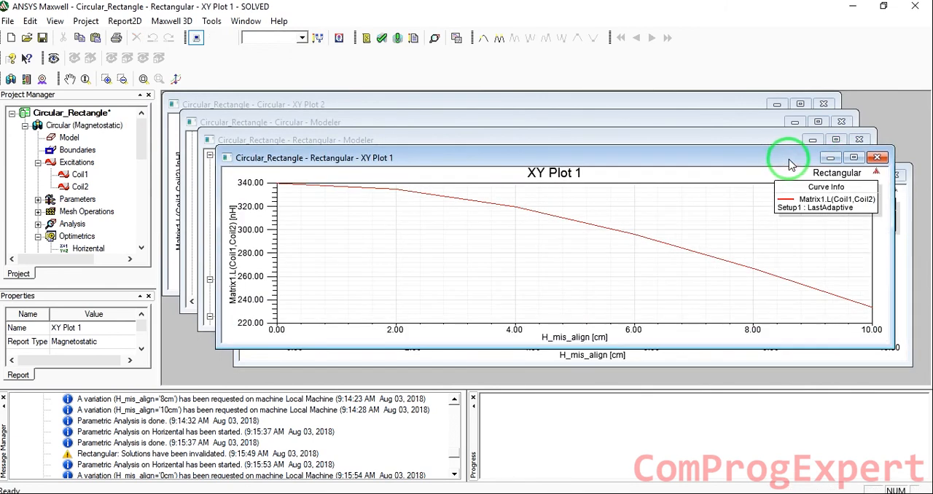
{"action": "left_click", "coordinate": [859, 141]}
{"action": "left_click", "coordinate": [858, 140]}
{"action": "left_click", "coordinate": [766, 124]}
{"action": "left_click", "coordinate": [842, 124]}
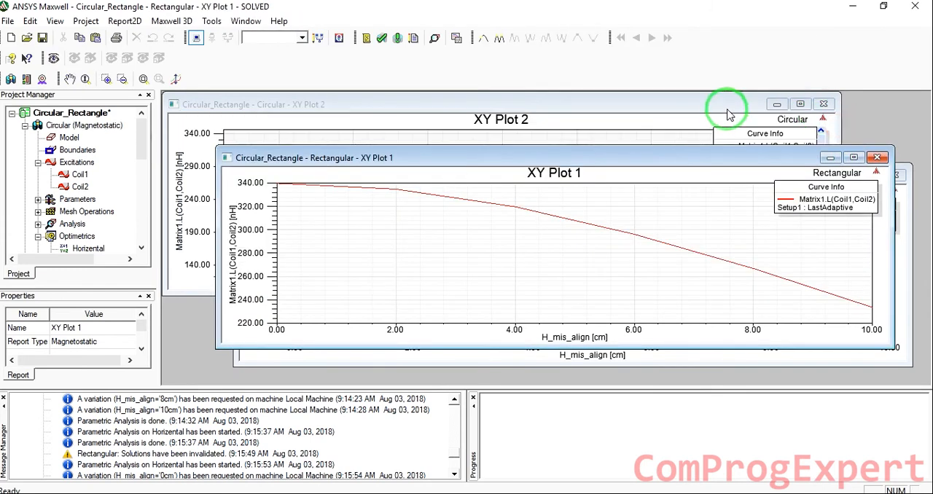
{"action": "left_click", "coordinate": [725, 104]}
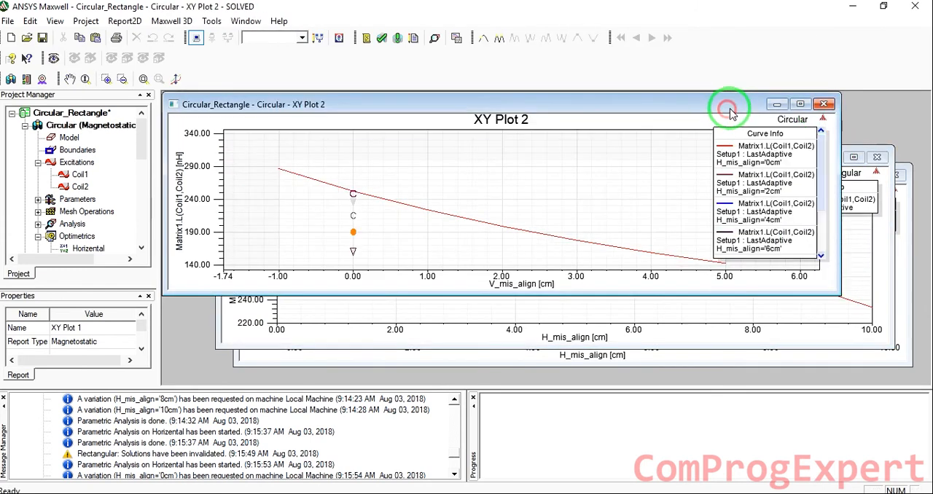
{"action": "left_click", "coordinate": [824, 105]}
Tile the Rectangular and Circular XY Plot 1 windows horizontally to compare their mutual inductance curves
{"action": "left_click", "coordinate": [246, 21]}
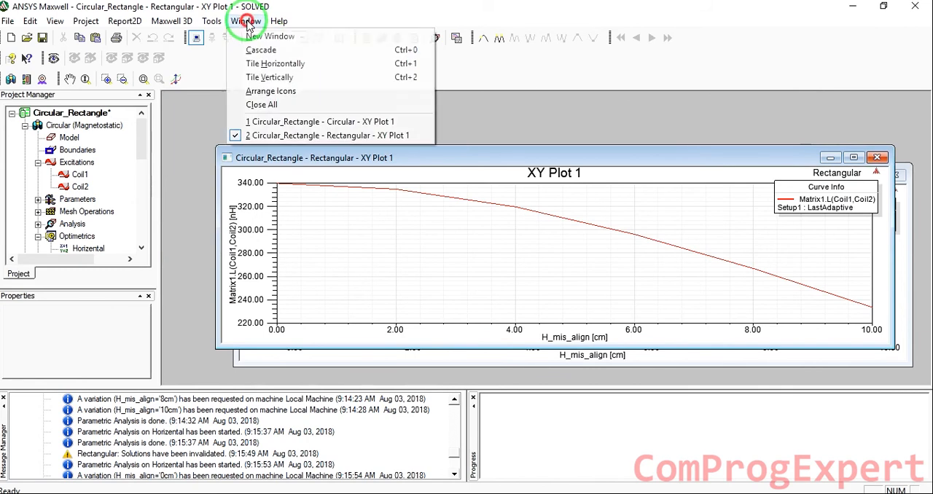
{"action": "left_click", "coordinate": [277, 66]}
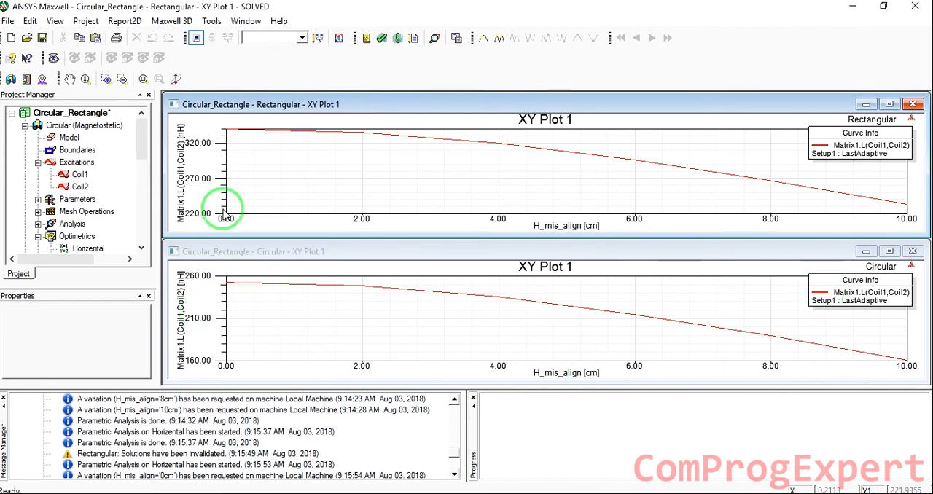
{"action": "left_click", "coordinate": [306, 252]}
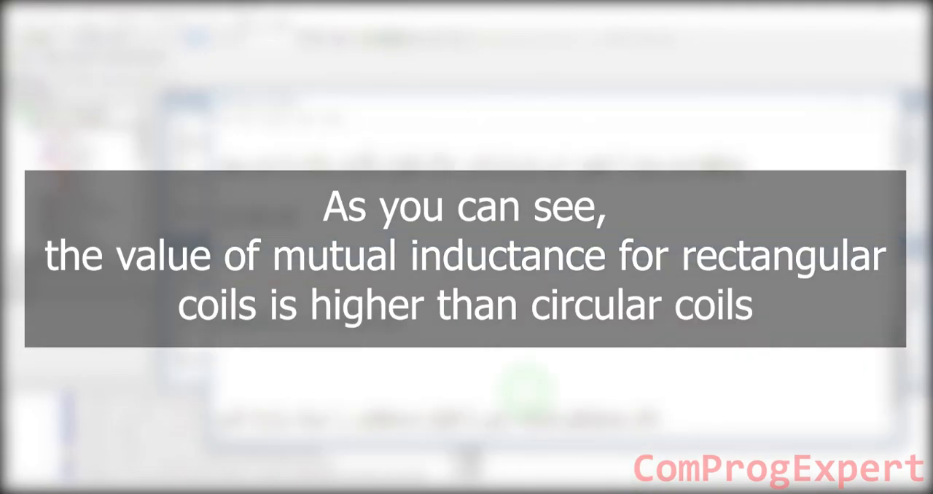
{"action": "scroll", "coordinate": [527, 388], "scroll_direction": "down", "scroll_amount": 1}
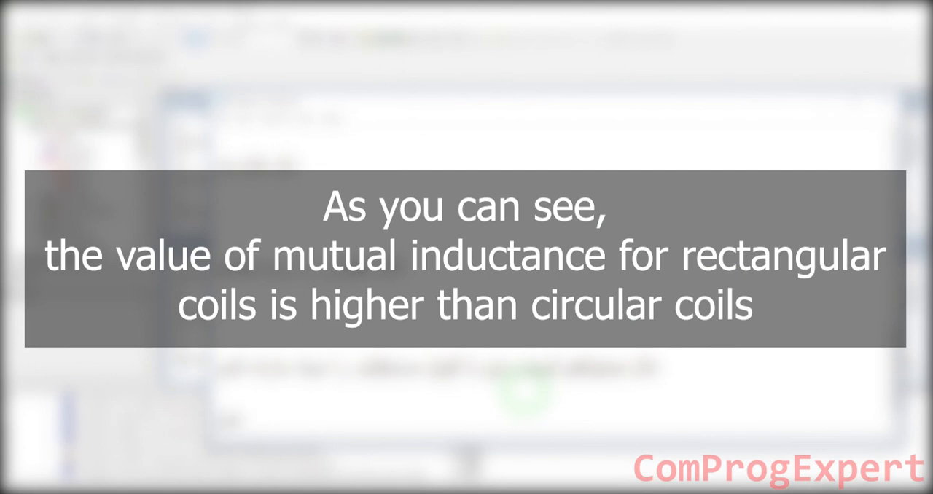
{"action": "type", "text": "ank"}
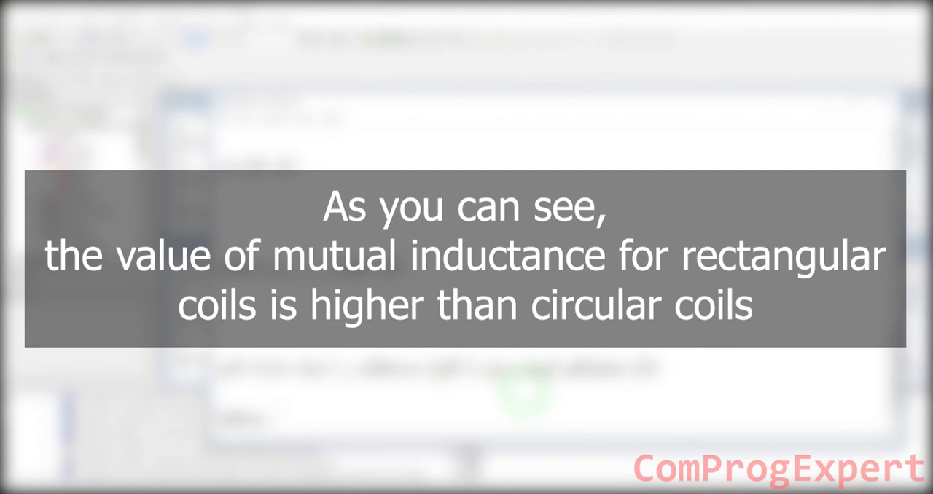
{"action": "type", "text": "and , the "}
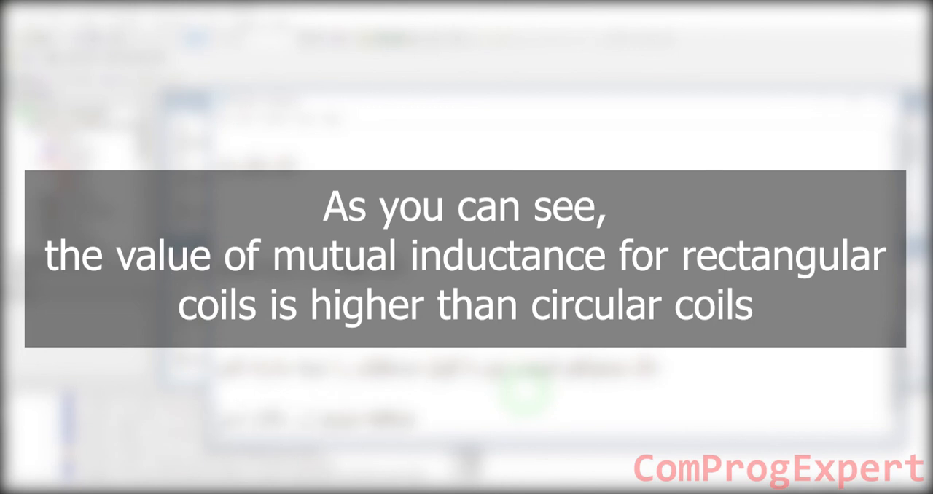
{"action": "type", "text": "s "}
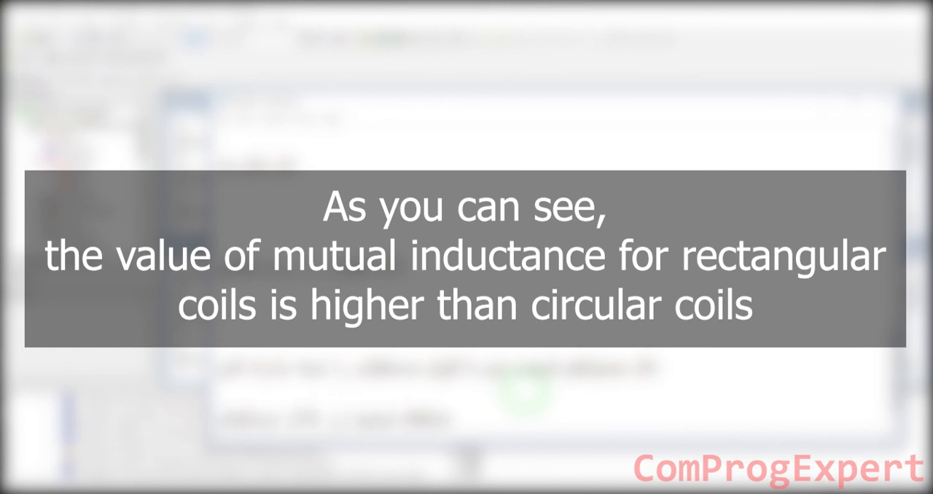
{"action": "type", "text": "hater than the "}
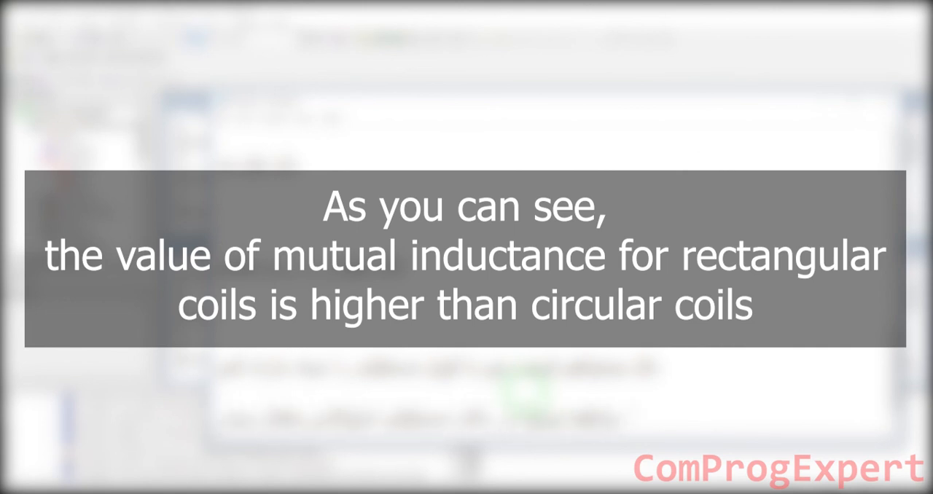
{"action": "type", "text": "value"}
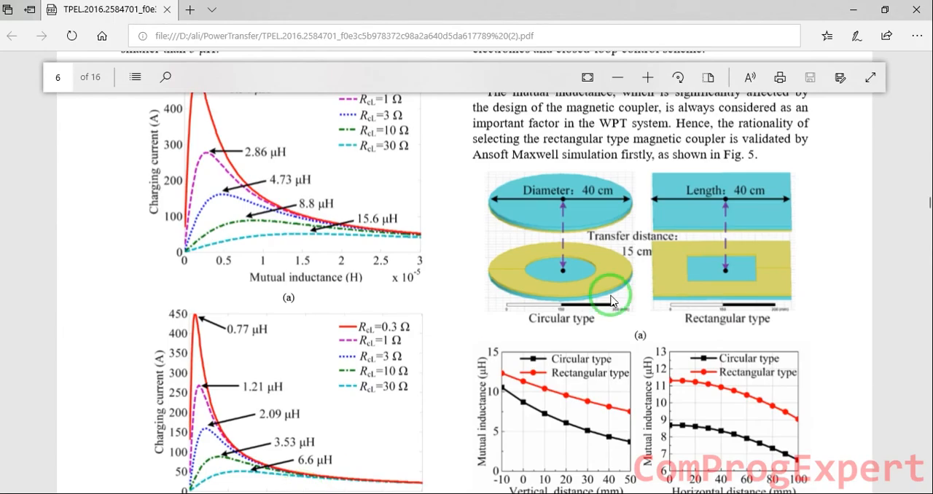
{"action": "scroll", "coordinate": [546, 317], "scroll_direction": "down", "scroll_amount": 1}
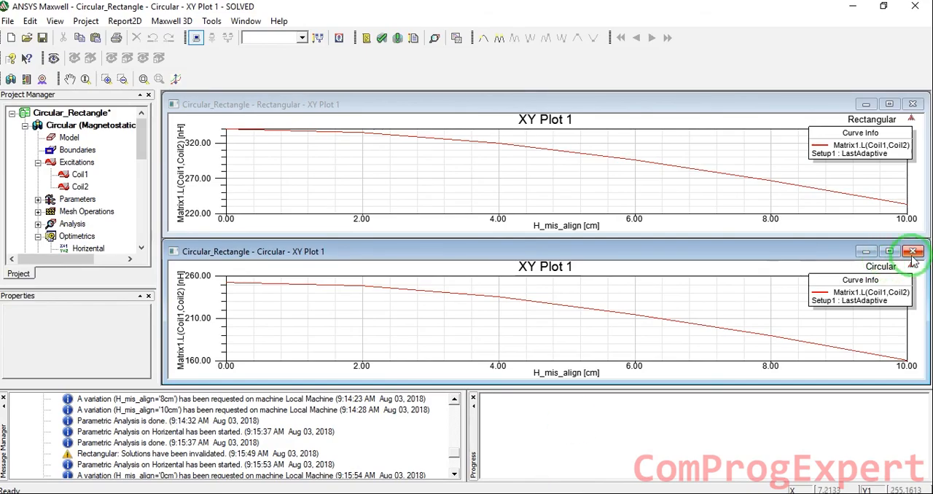
Close both XY Plot 1 windows and open the Rectangular design's 3D model
{"action": "left_click", "coordinate": [911, 245]}
{"action": "left_click", "coordinate": [914, 105]}
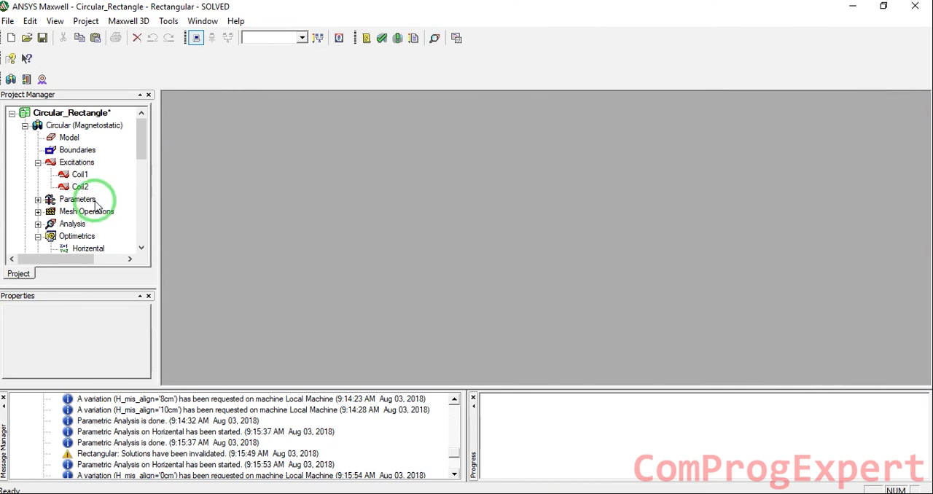
{"action": "scroll", "coordinate": [95, 190], "scroll_direction": "down", "scroll_amount": 6}
{"action": "double_click", "coordinate": [80, 149]}
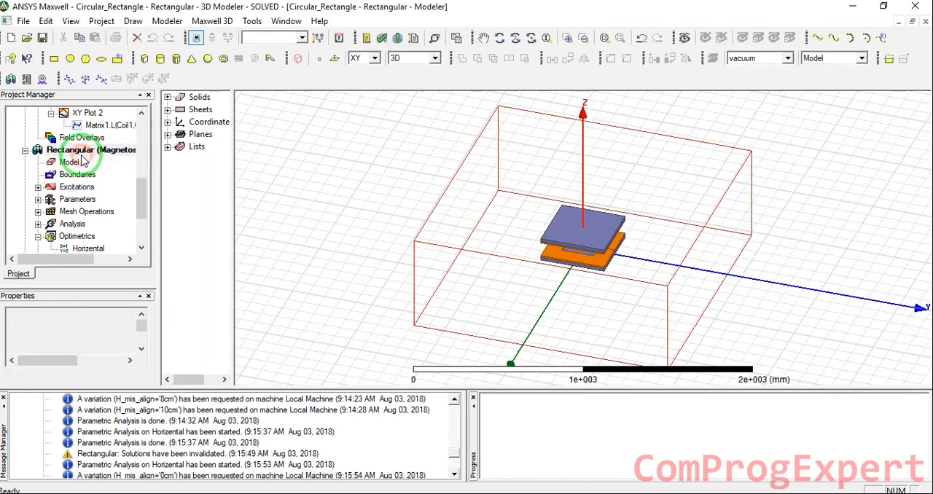
Add a new parametric setup to the Rectangular design's Optimetrics
{"action": "scroll", "coordinate": [41, 235], "scroll_direction": "down", "scroll_amount": 3}
{"action": "scroll", "coordinate": [40, 235], "scroll_direction": "down", "scroll_amount": 2}
{"action": "right_click", "coordinate": [73, 164]}
{"action": "mouse_move", "coordinate": [117, 190]}
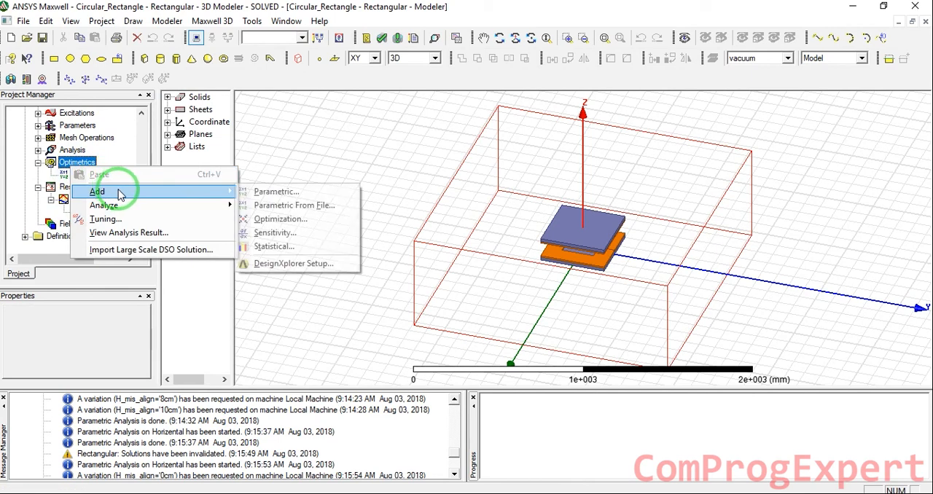
{"action": "left_click", "coordinate": [267, 190]}
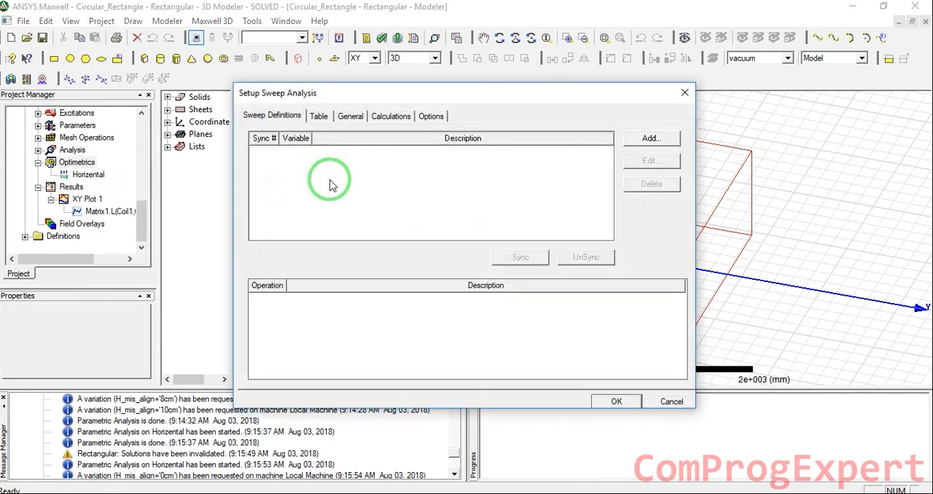
Define a linear step sweep of V_mis_align from -1 cm to 5 cm with a 1 cm step and accept the setup
{"action": "left_click", "coordinate": [651, 138]}
{"action": "left_click", "coordinate": [388, 180]}
{"action": "left_click", "coordinate": [375, 243]}
{"action": "left_click", "coordinate": [362, 295]}
{"action": "type", "text": "-1"}
{"action": "left_click", "coordinate": [362, 316]}
{"action": "type", "text": "5"}
{"action": "left_click", "coordinate": [359, 333]}
{"action": "type", "text": "1"}
{"action": "left_click", "coordinate": [457, 224]}
{"action": "left_click", "coordinate": [516, 338]}
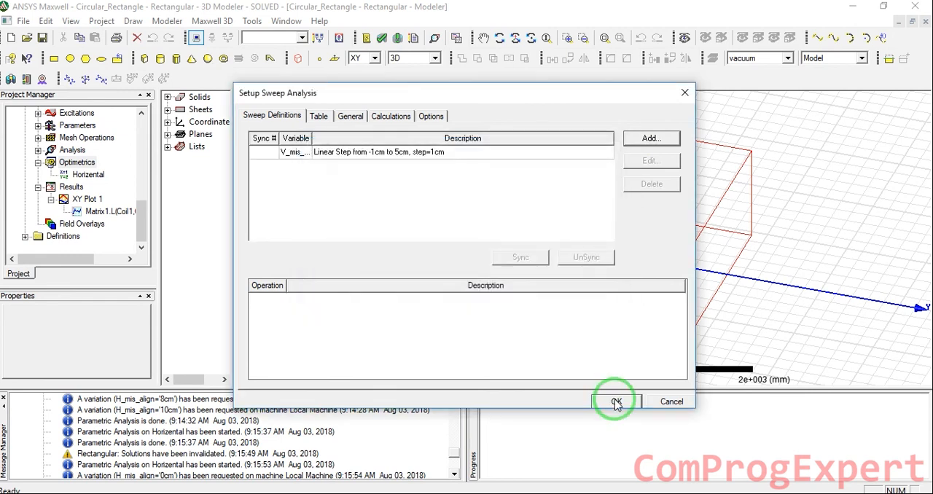
{"action": "left_click", "coordinate": [616, 403]}
Rename the new parametric setup of the Rectangular design as Vertical
{"action": "left_click", "coordinate": [78, 199]}
{"action": "left_click", "coordinate": [89, 189]}
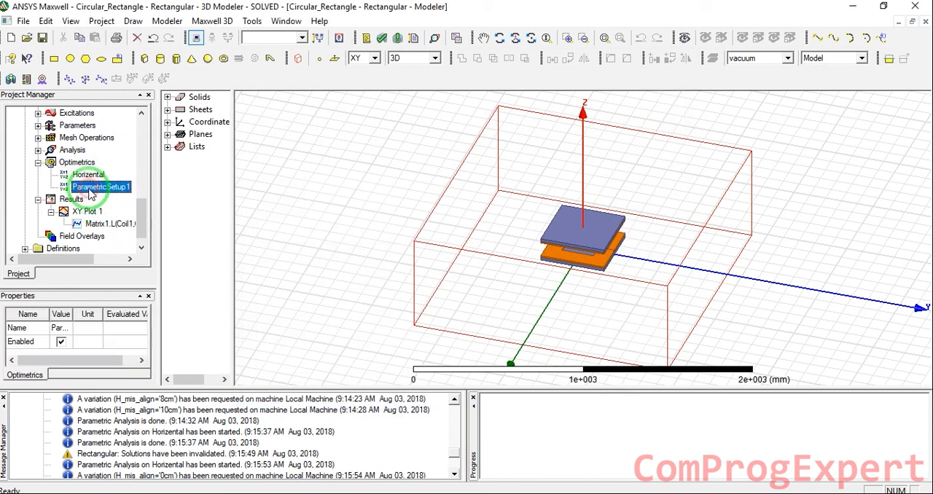
{"action": "left_click", "coordinate": [89, 191]}
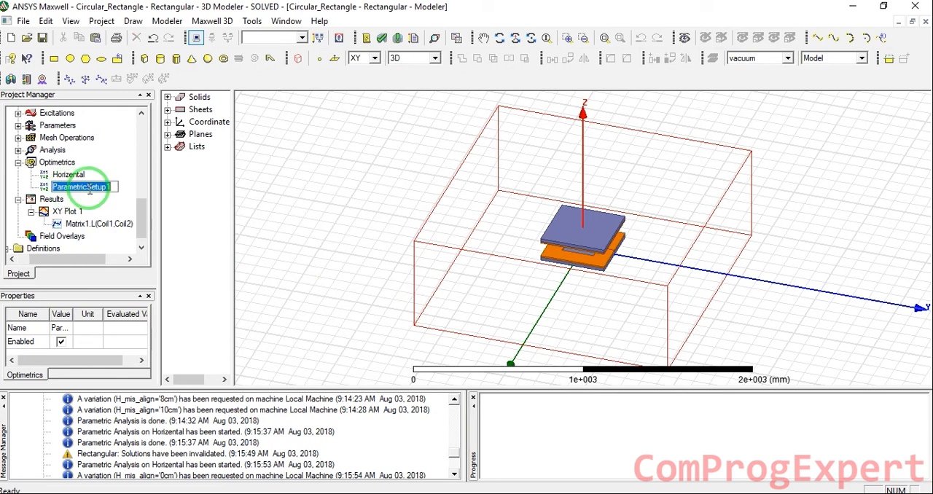
{"action": "type", "text": "Vertical"}
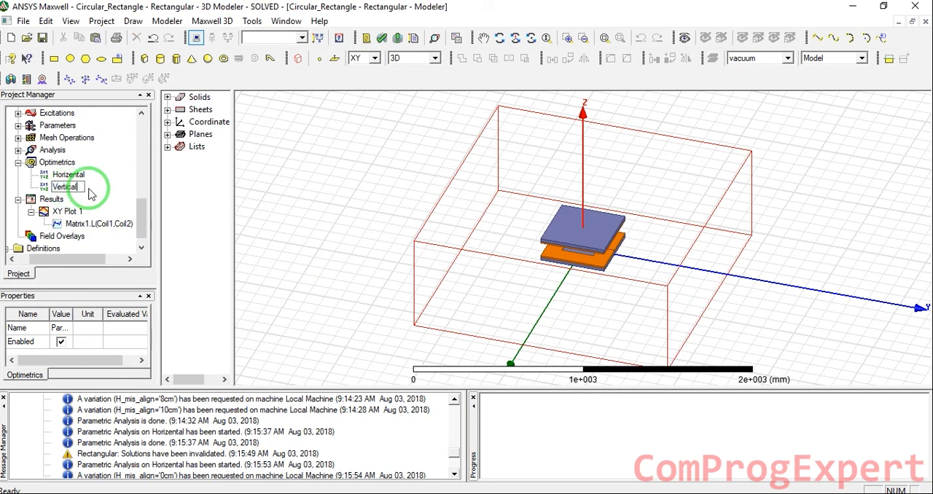
{"action": "key", "text": "Return"}
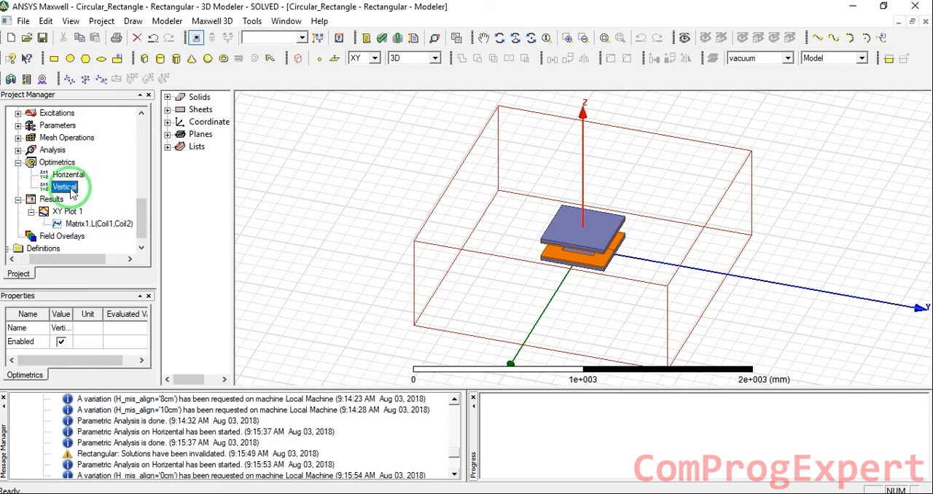
Analyze the Vertical parametric setup of the Rectangular design
{"action": "right_click", "coordinate": [70, 193]}
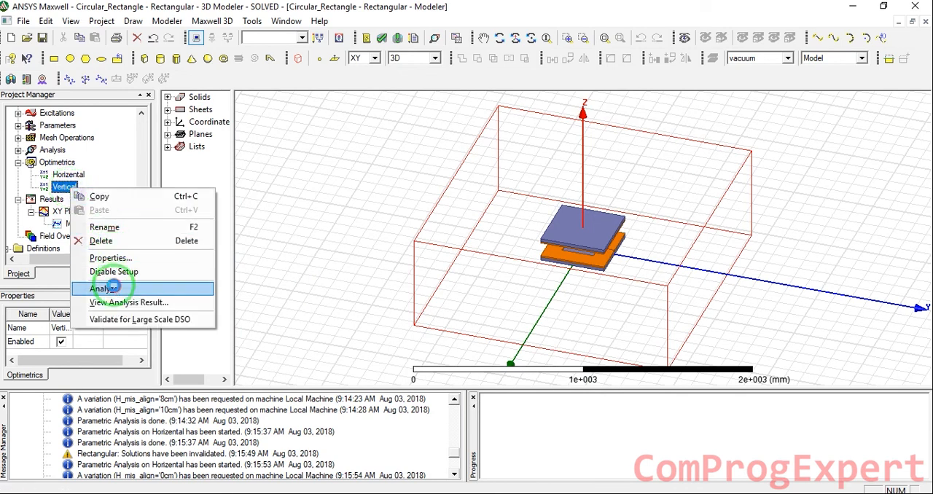
{"action": "left_click", "coordinate": [118, 287]}
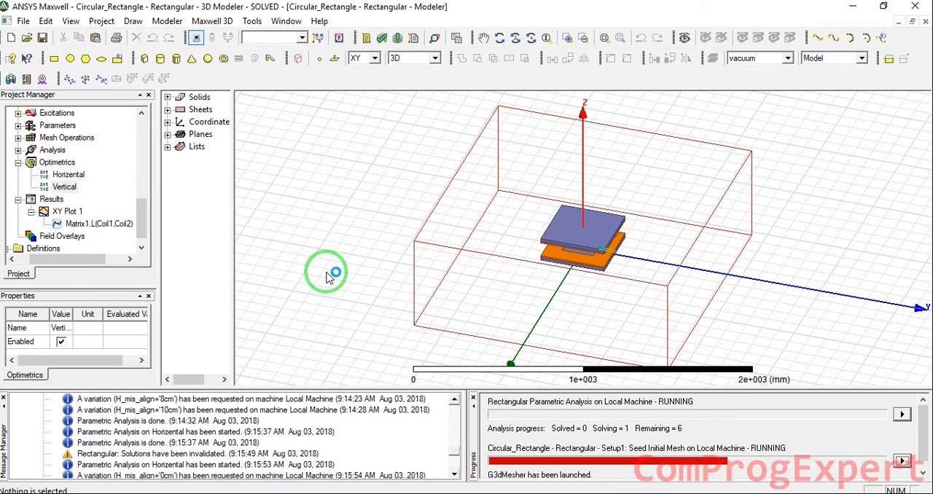
{"action": "left_click", "coordinate": [774, 493]}
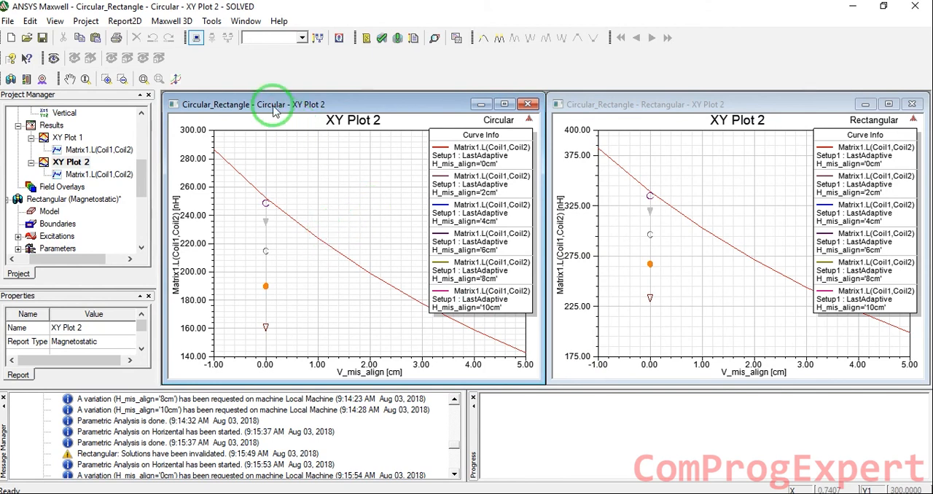
Examine the Rectangular XY Plot 2 beside the Circular one, and switch to the PDF paper in the browser to compare with Fig. 5
{"action": "left_click", "coordinate": [668, 104]}
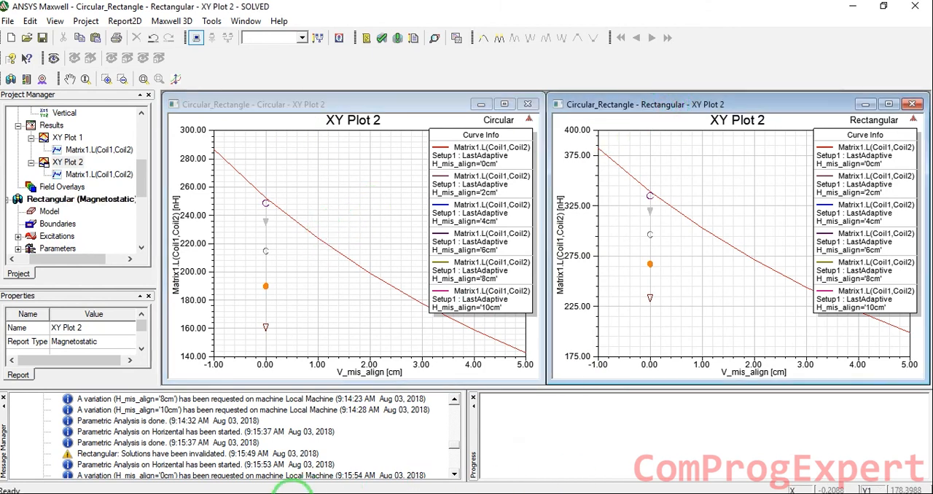
{"action": "left_click", "coordinate": [289, 490]}
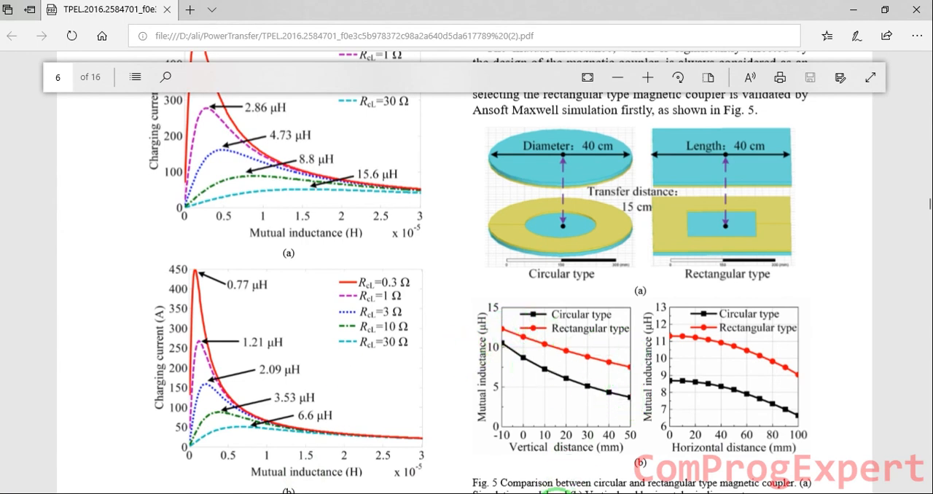
{"action": "left_click", "coordinate": [560, 490]}
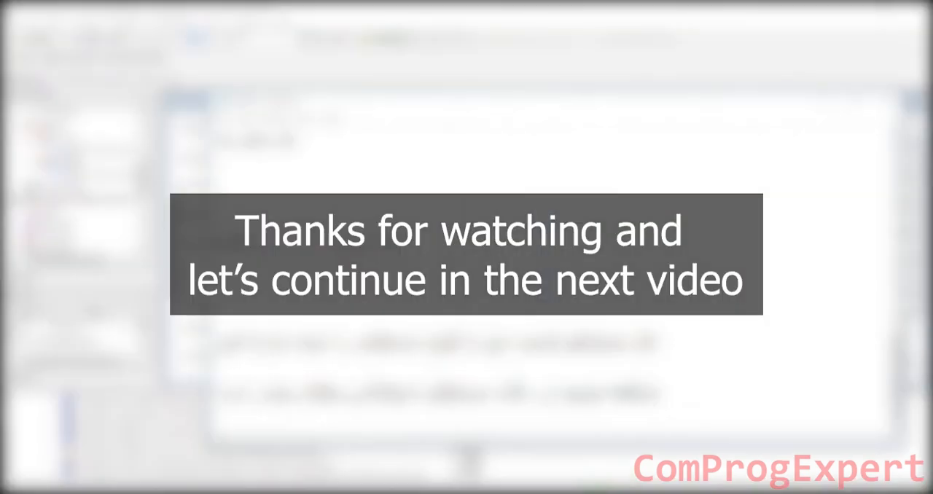
{"action": "left_click_drag", "start_coordinate": [219, 391], "coordinate": [659, 393]}
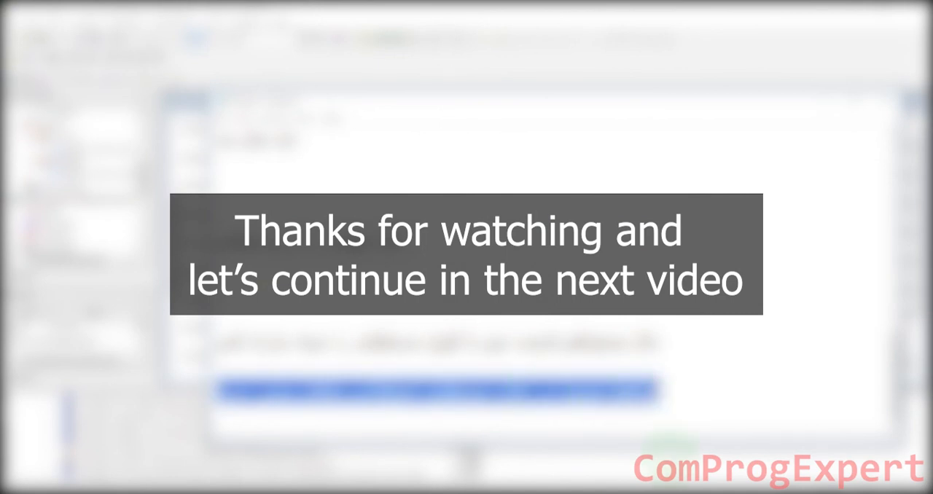
{"action": "left_click", "coordinate": [671, 456]}
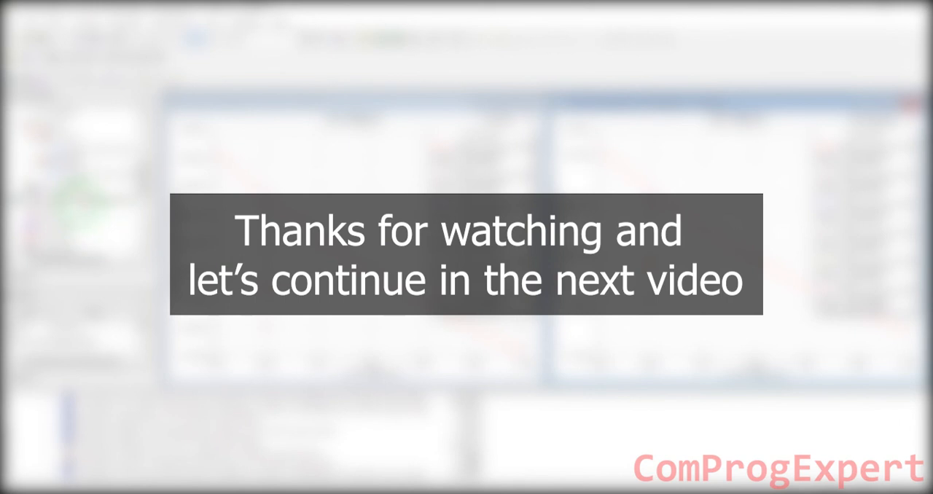